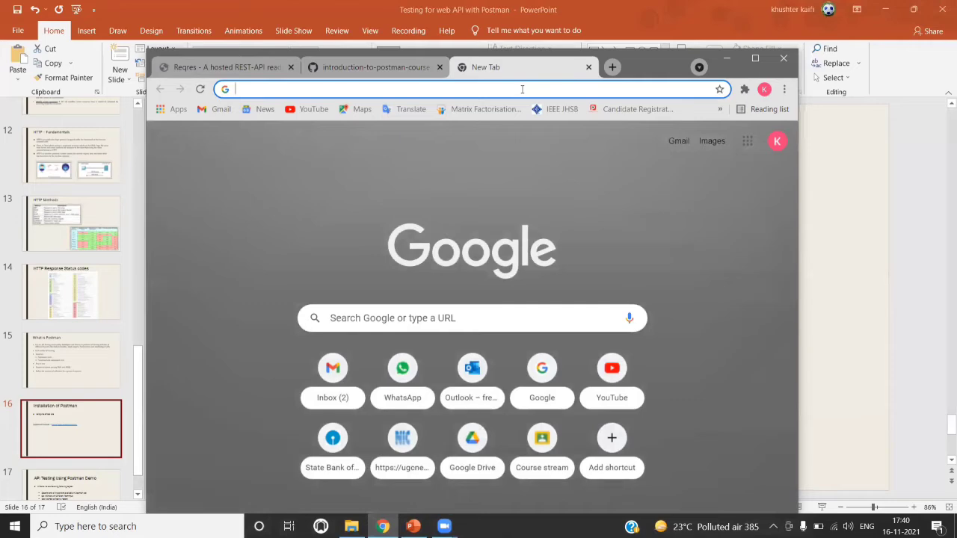
Search the web for "download postman" and open the official Download Postman page.
text(dowload)
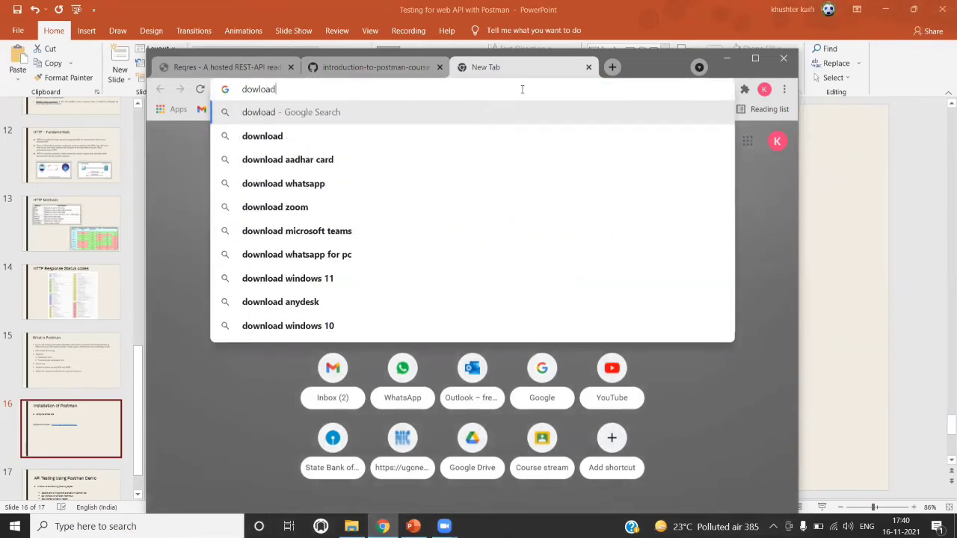
key(Left)
key(Left)
key(Left)
text(n)
key(End)
text(post)
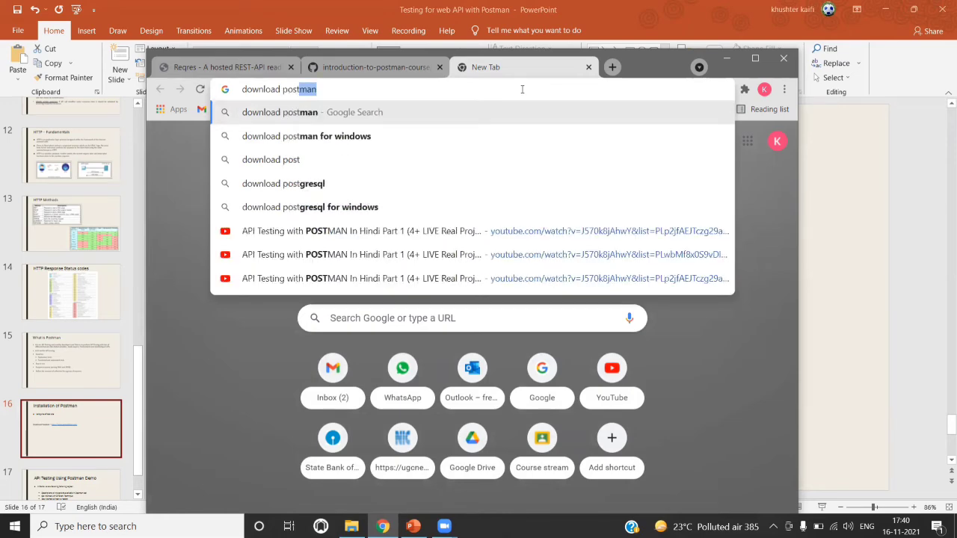
key(Return)
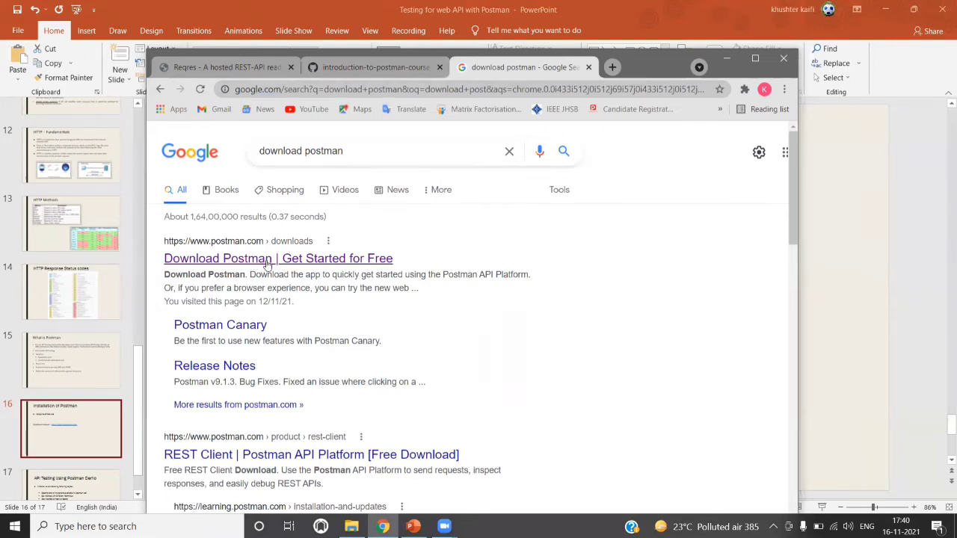
click(267, 261)
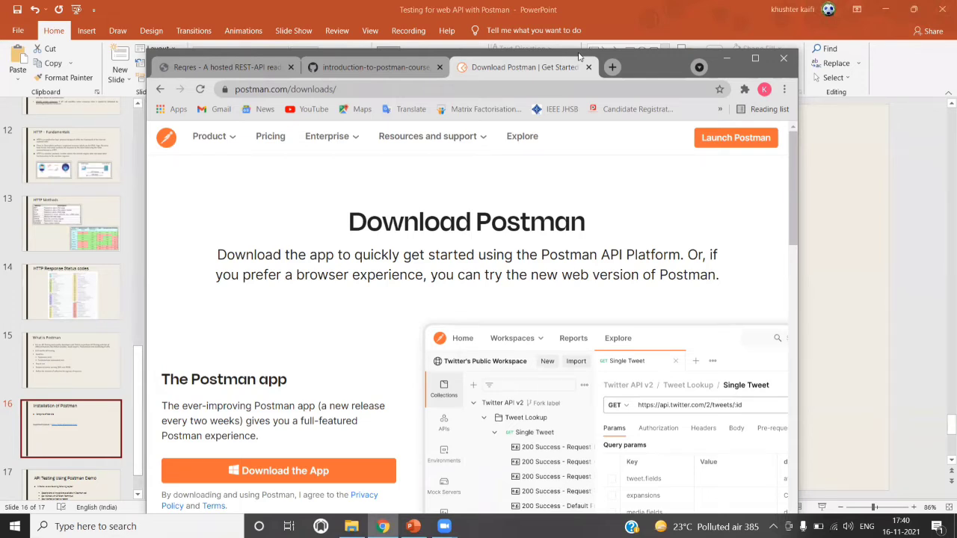
Display the Windows versions offered for the Postman app on the downloads page and minimize the browser.
click(712, 9)
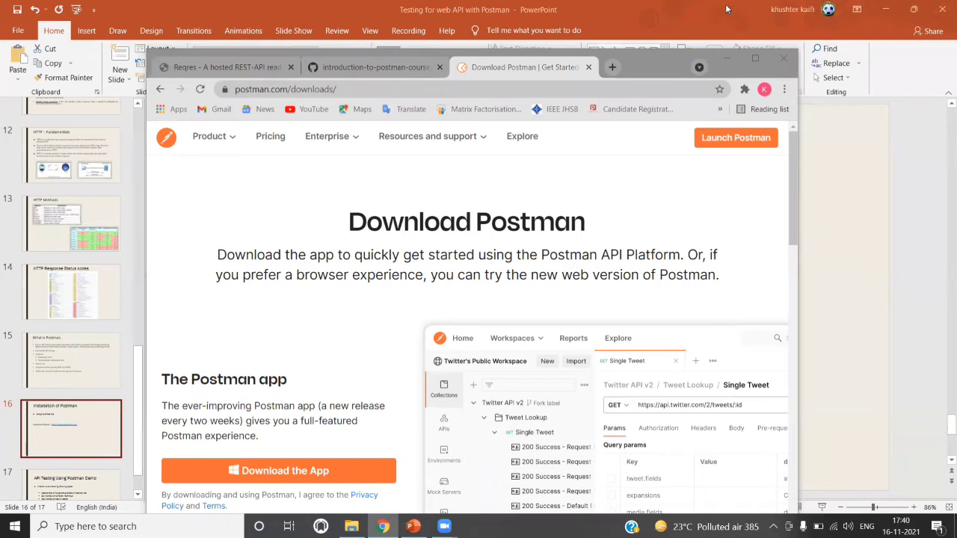
click(729, 9)
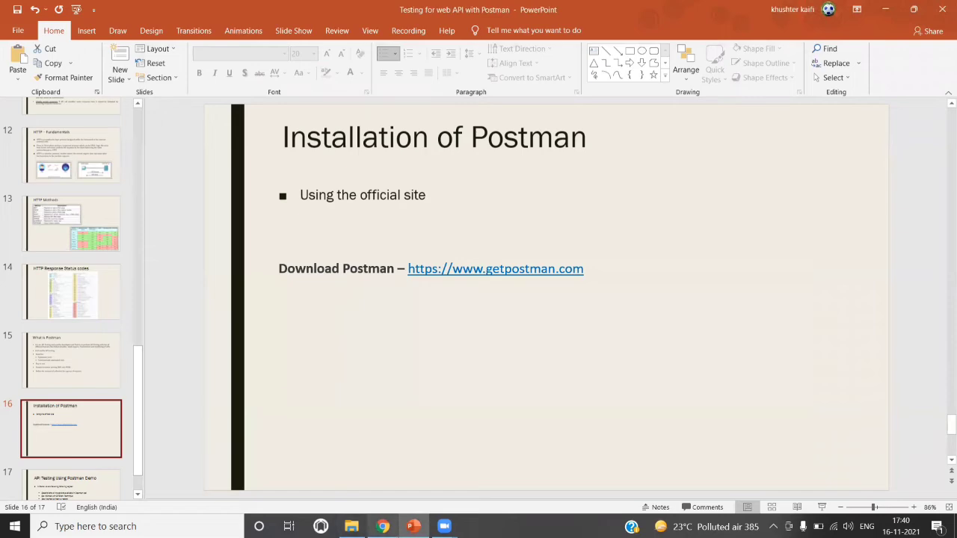
click(383, 527)
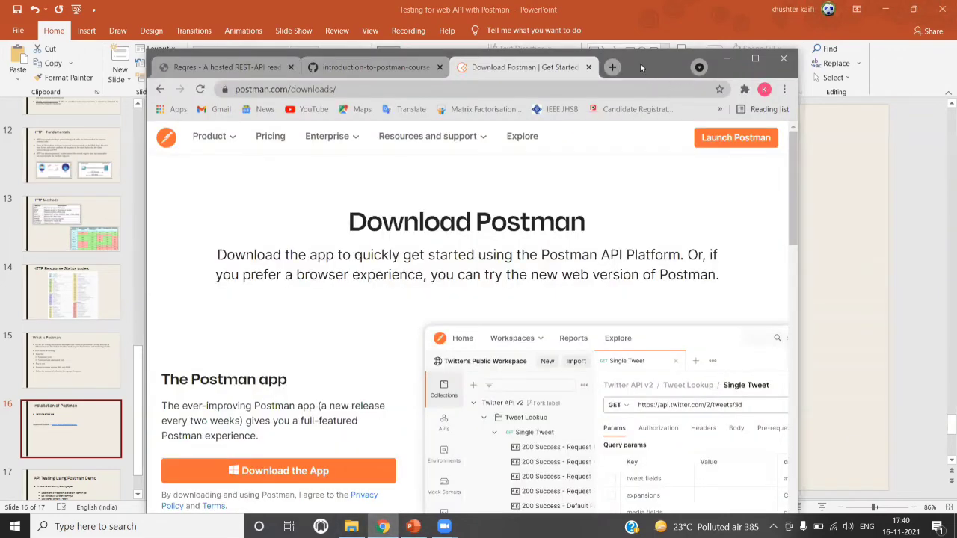
drag(641, 66, 623, 56)
scroll(322, 368, down, 3)
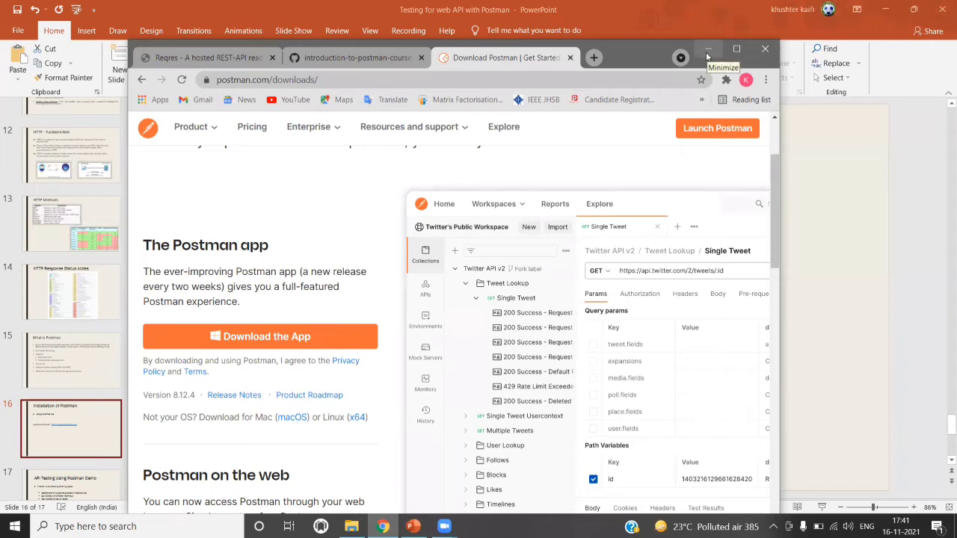
click(266, 338)
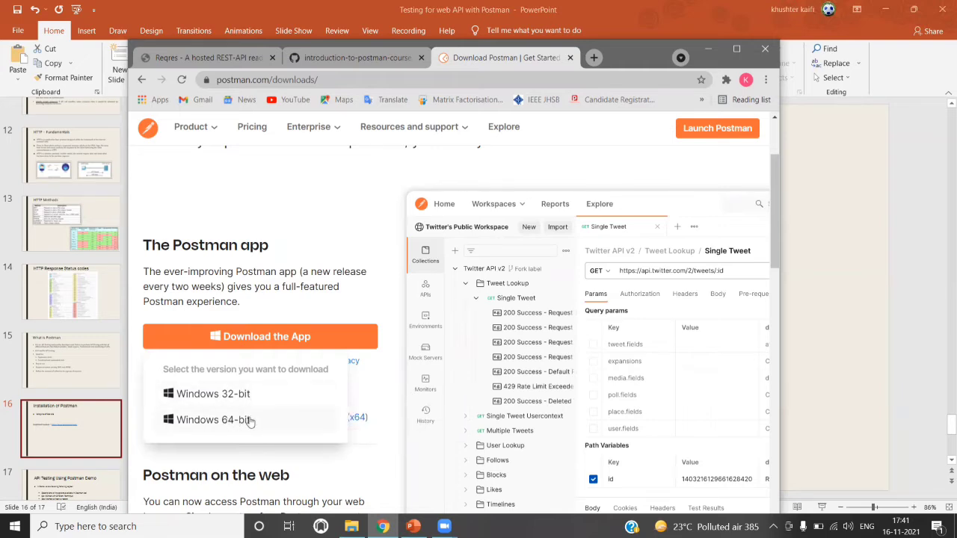
click(709, 51)
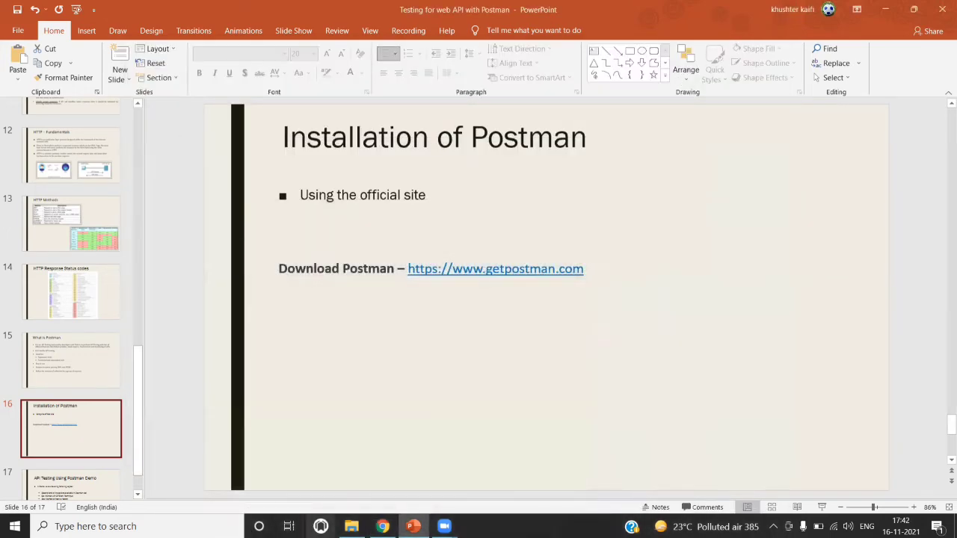
Run Postman-win64-8.12.4-Setup from the Downloads folder on New Volume (D:) in File Explorer.
click(350, 527)
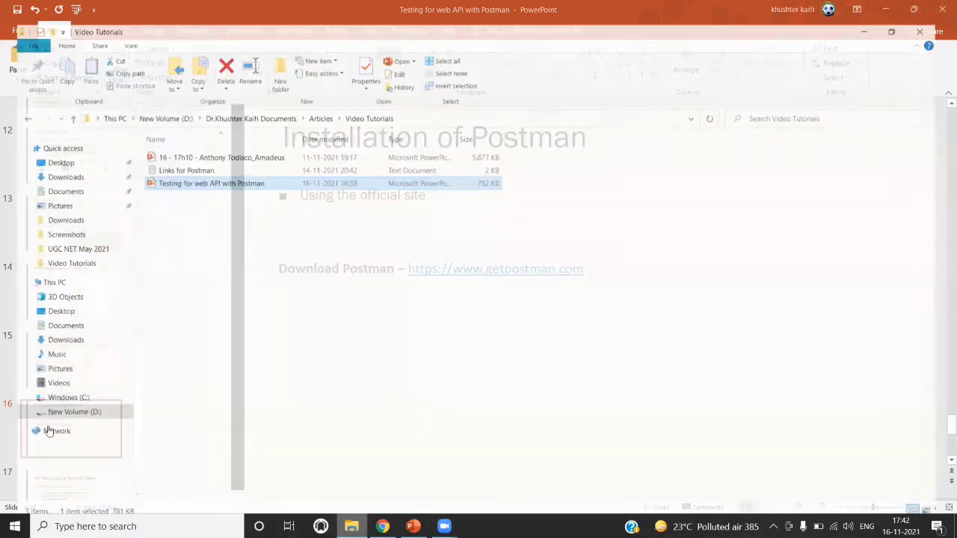
click(57, 406)
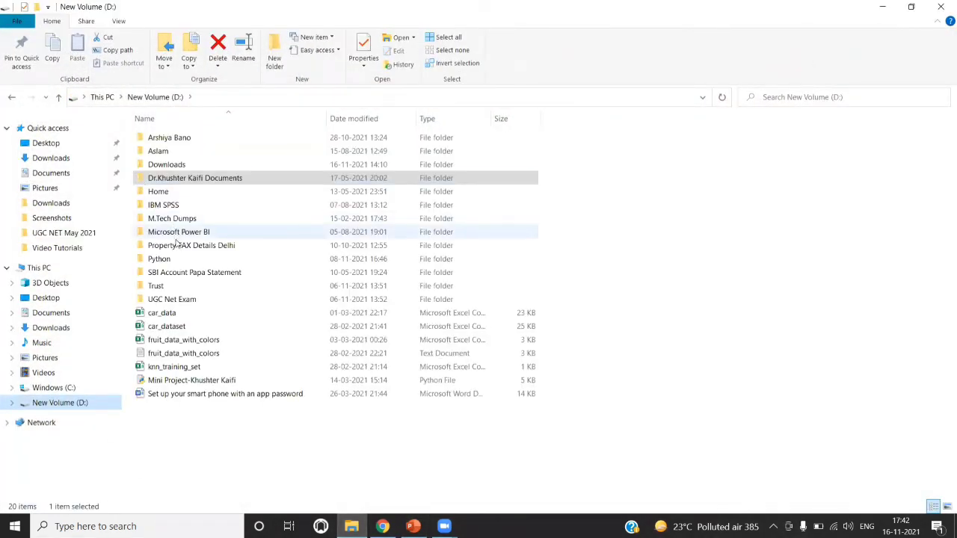
click(176, 219)
click(178, 245)
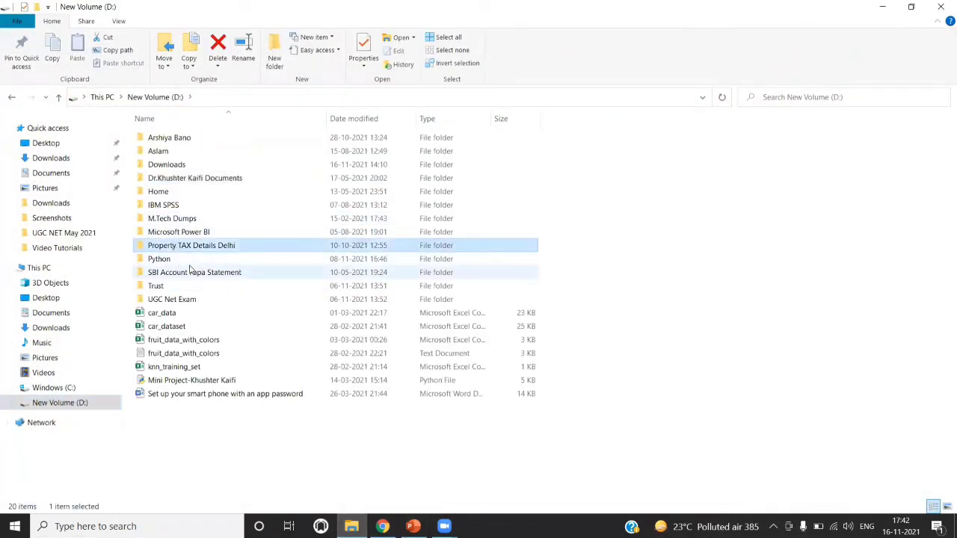
click(192, 271)
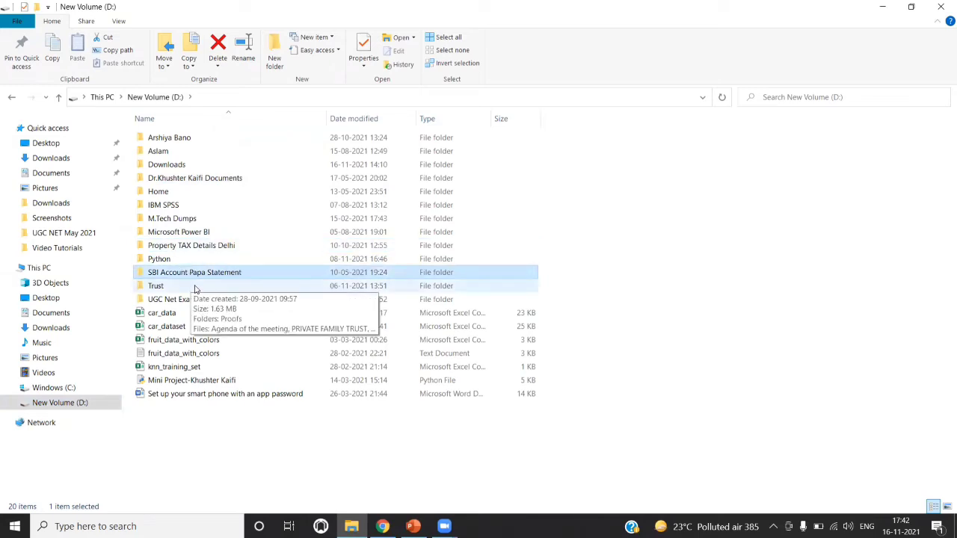
double_click(174, 167)
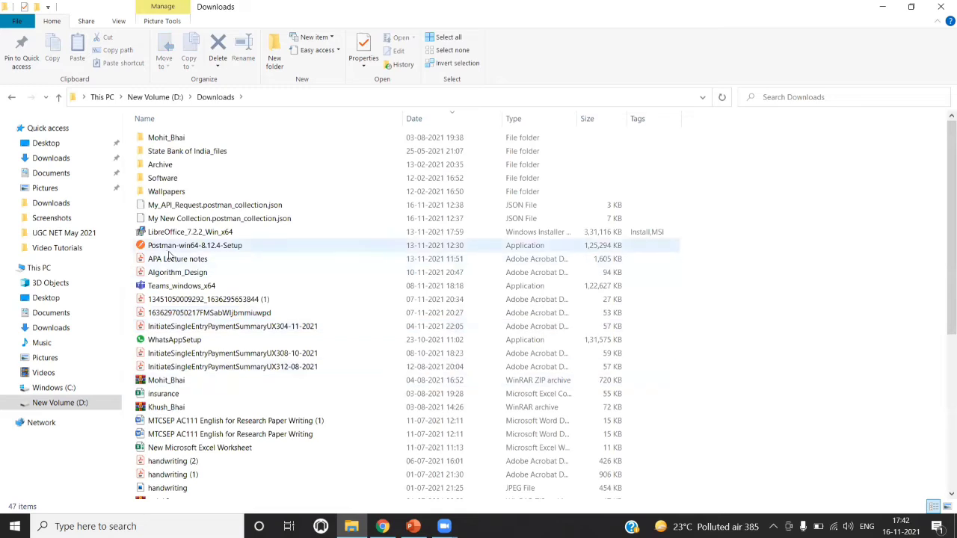
click(172, 249)
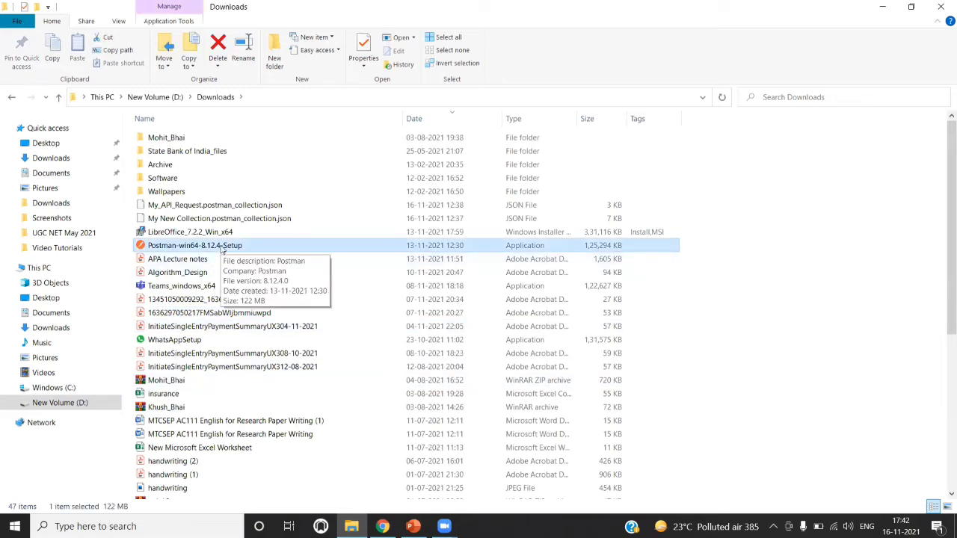
double_click(221, 249)
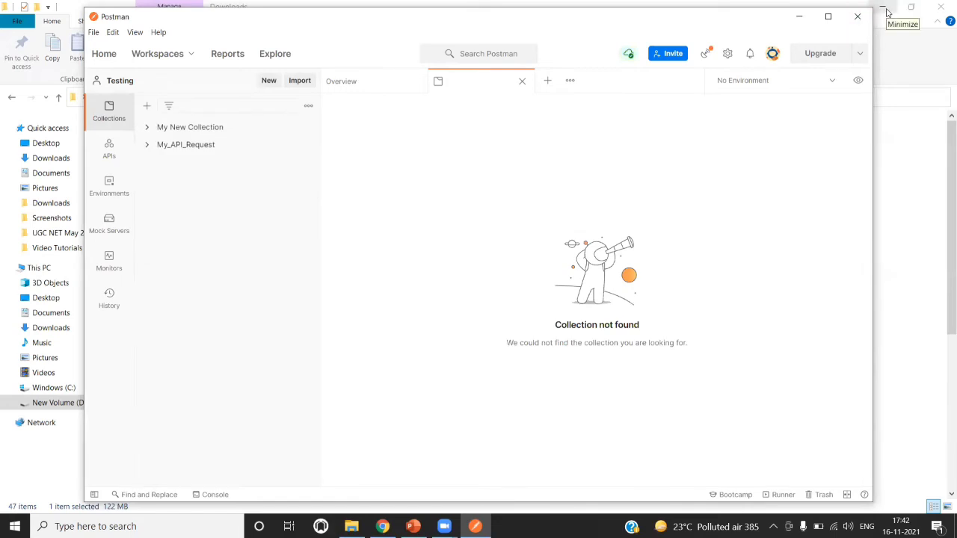
Minimize File Explorer and dismiss the Postman update offer, leaving the Postman window over the desktop.
click(887, 13)
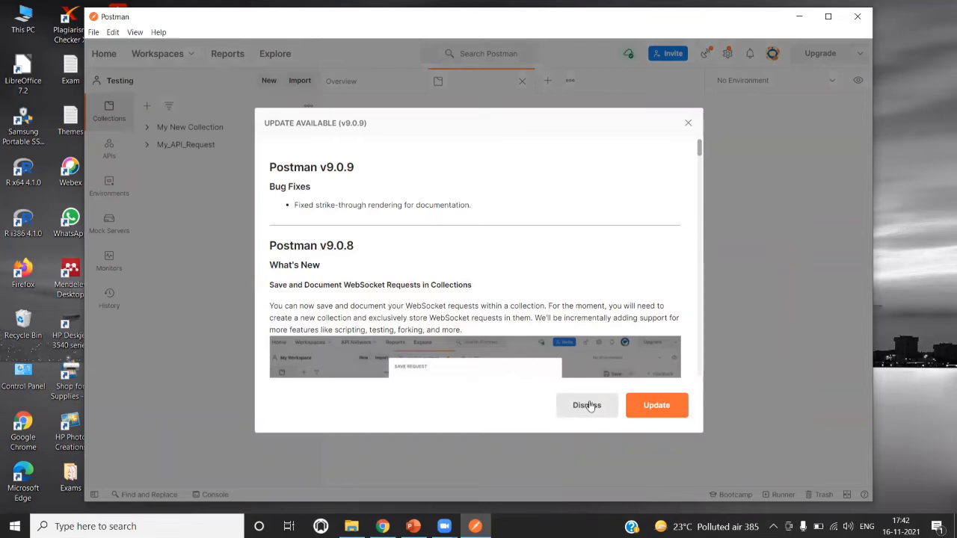
click(589, 405)
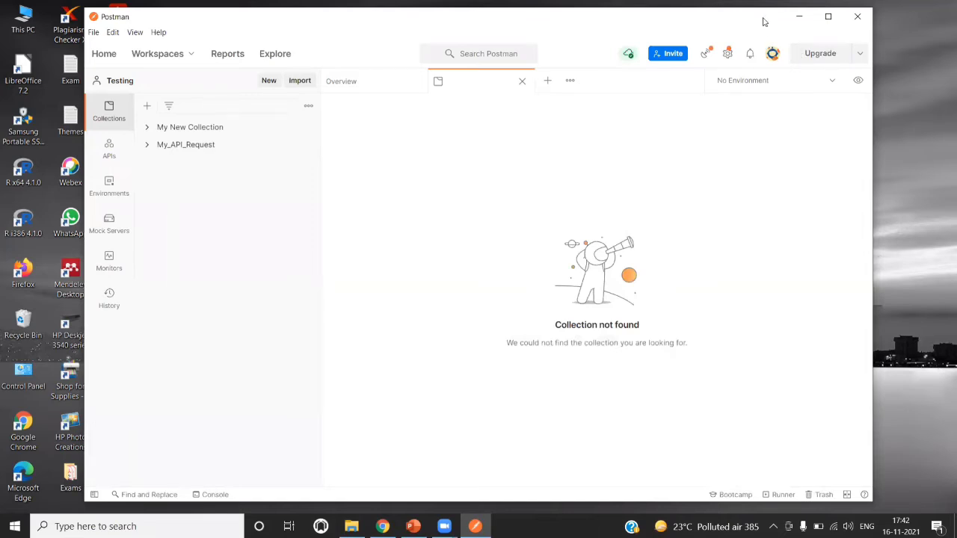
drag(763, 22, 769, 48)
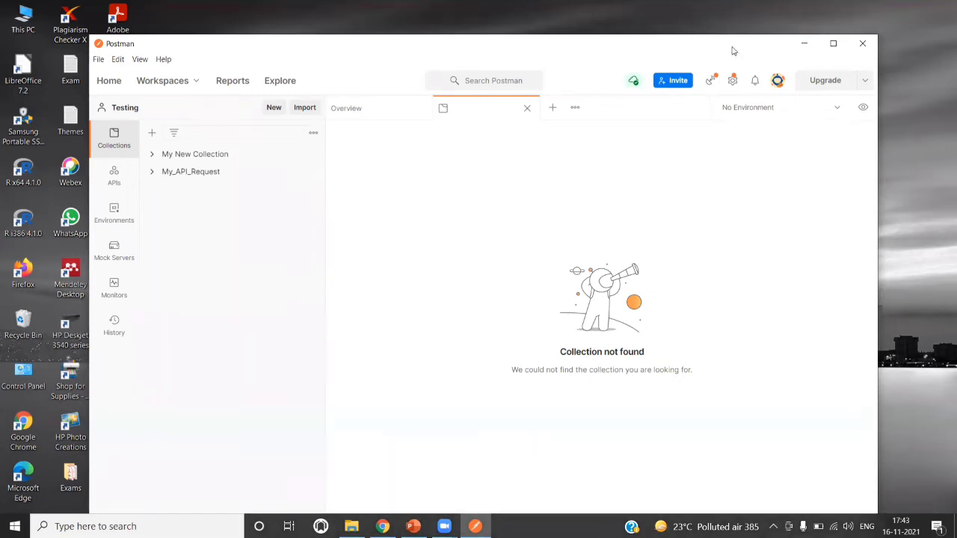
drag(733, 55, 737, 68)
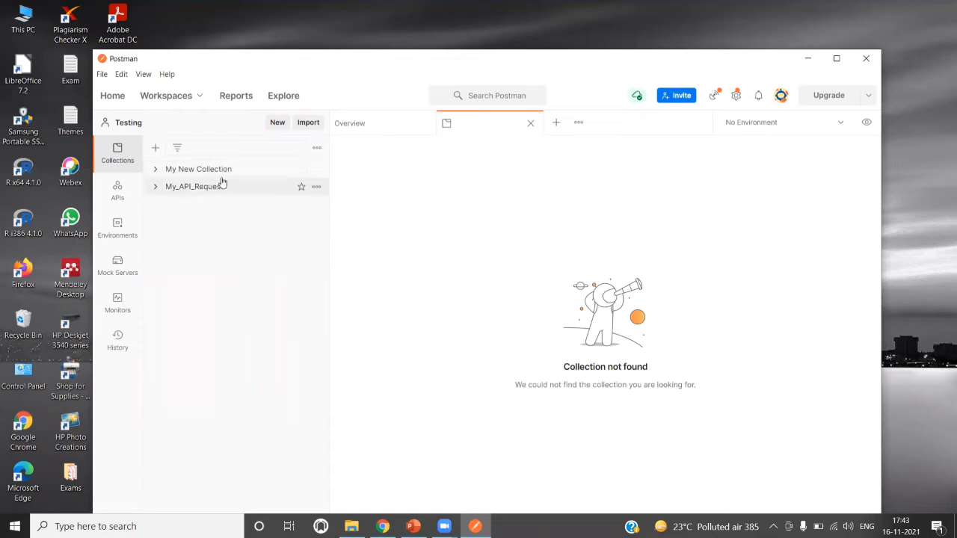
Examine the requests stored in the My New Collection and My_API_Request collections.
click(156, 169)
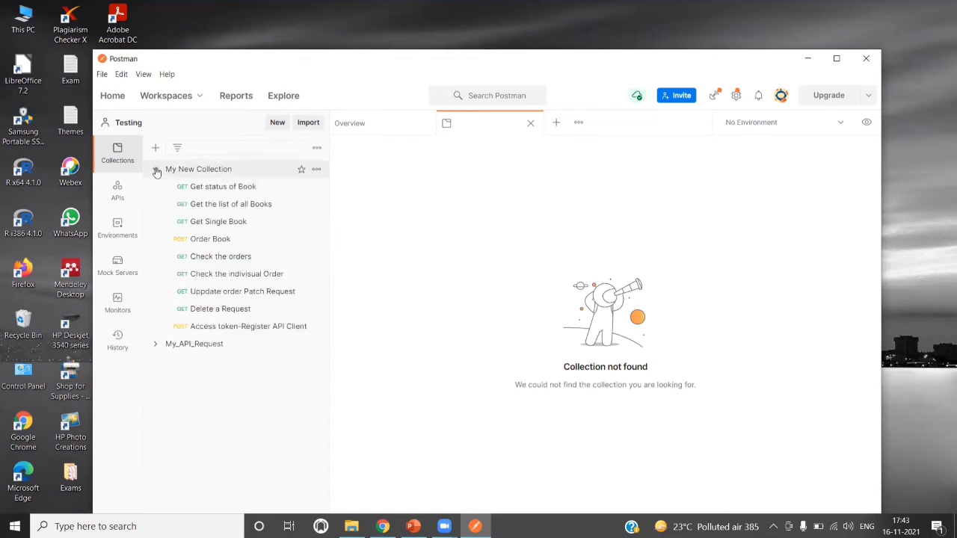
click(156, 170)
click(156, 187)
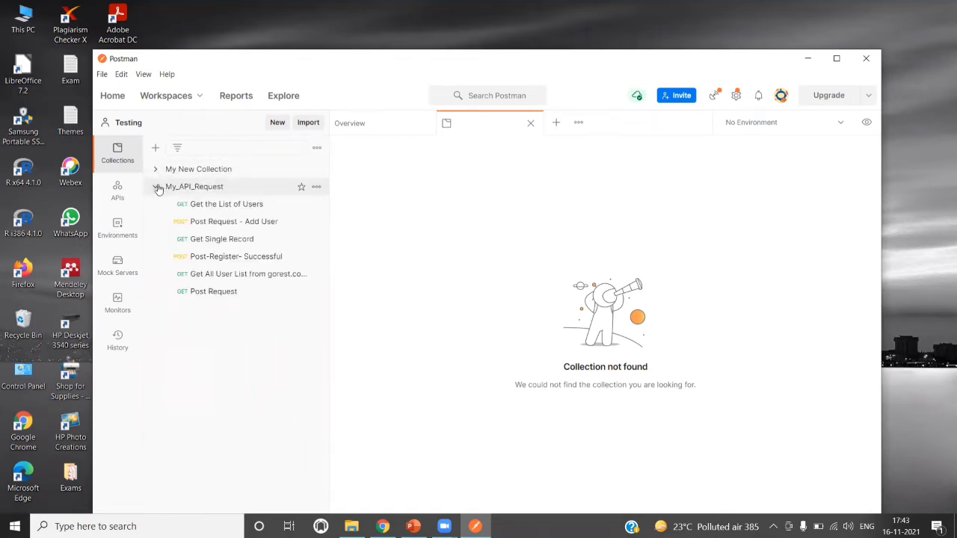
click(156, 187)
Maximize the Postman window and view its Home page and list of workspaces.
mouse_move(638, 100)
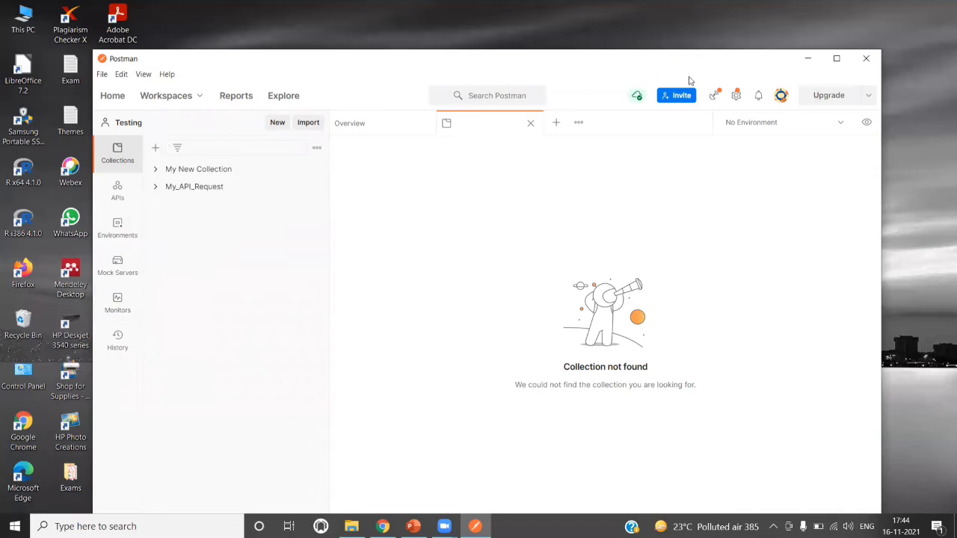
click(837, 59)
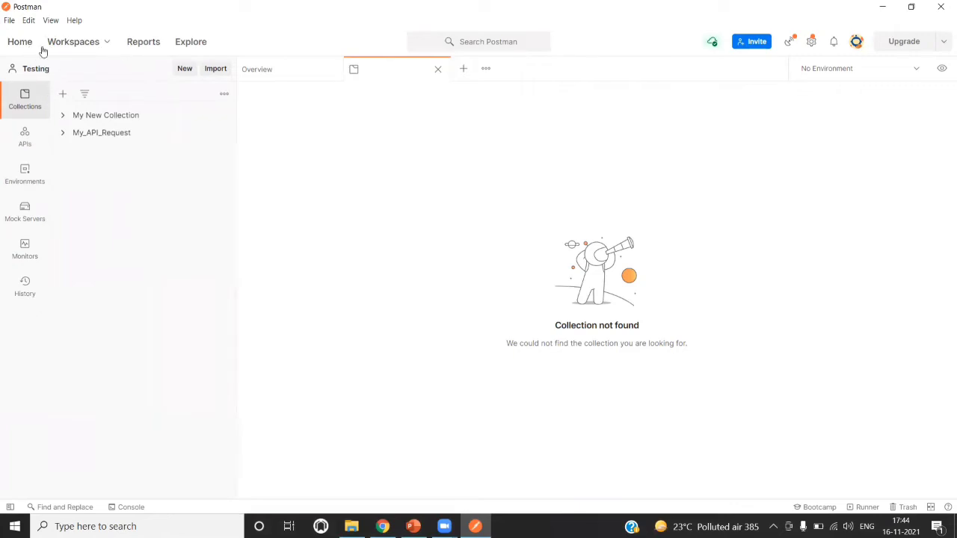
click(20, 42)
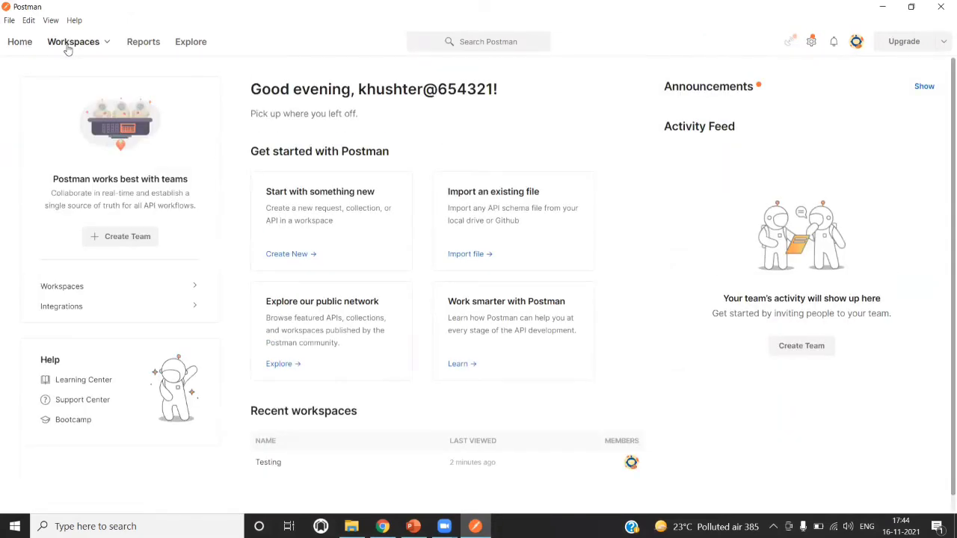
click(69, 46)
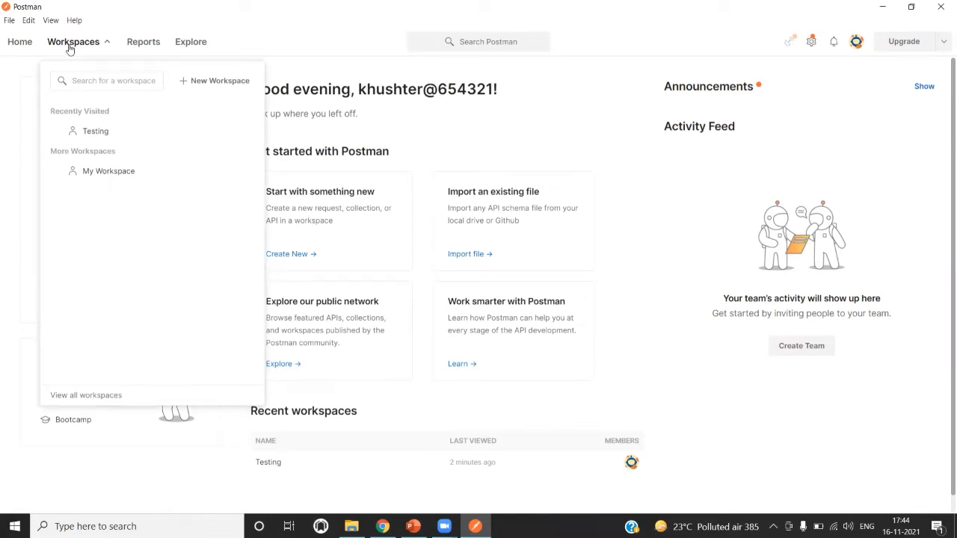
View Postman's Reports page in the browser, close it and return to the Postman app.
click(139, 43)
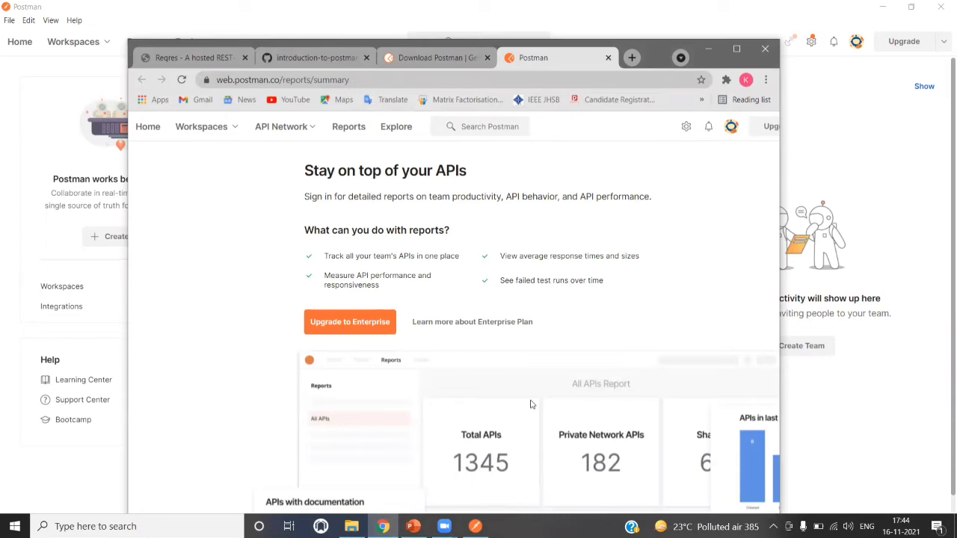
click(608, 59)
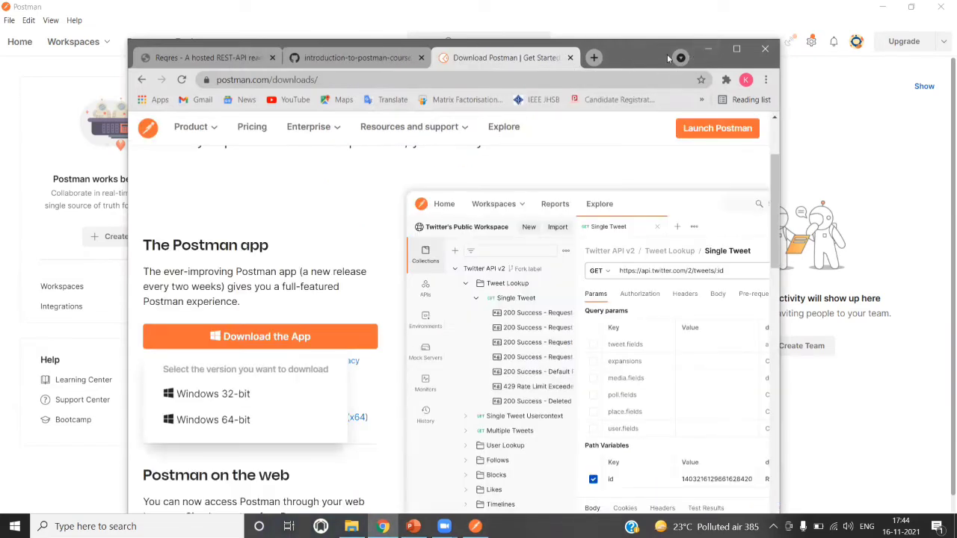
click(707, 49)
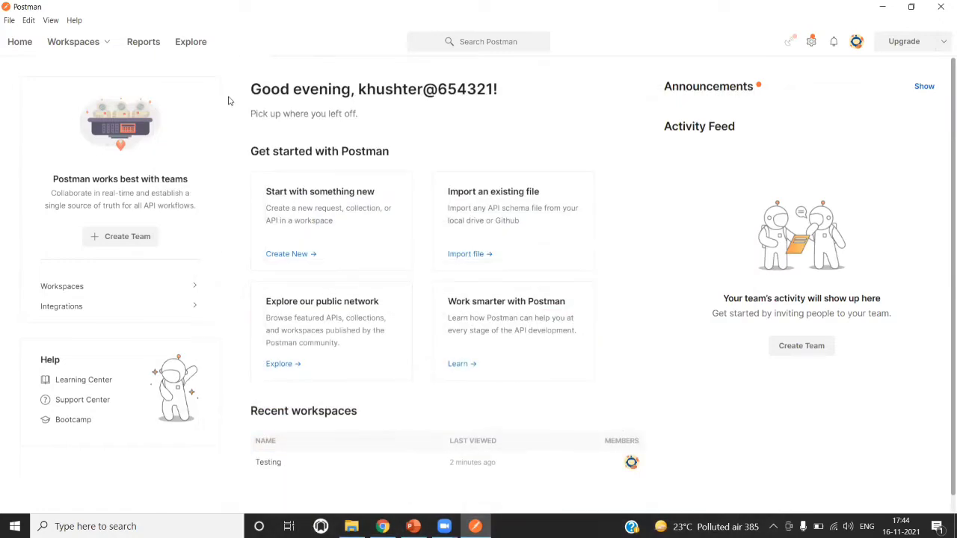
View the Explore page, return to Home with the workspace list open, and restore the Postman window to its smaller size.
click(188, 49)
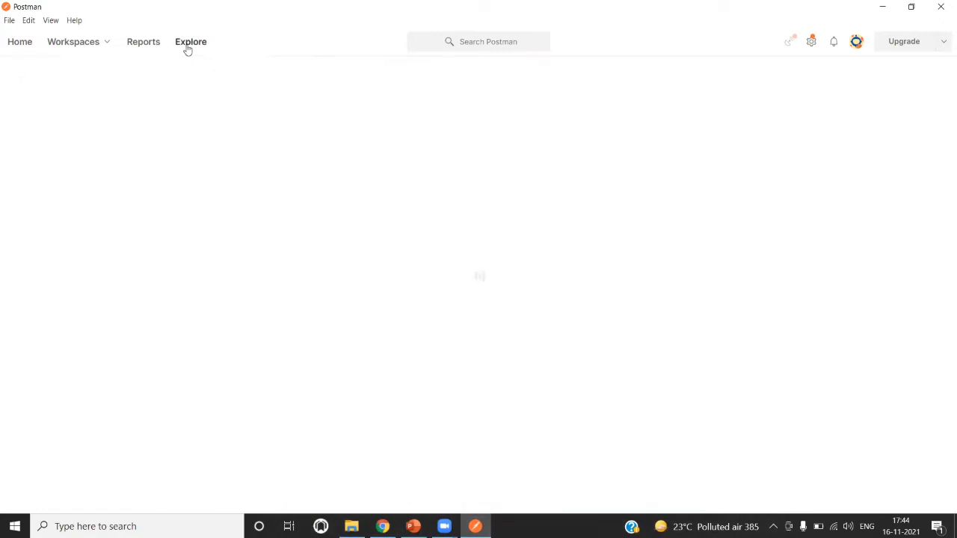
click(80, 45)
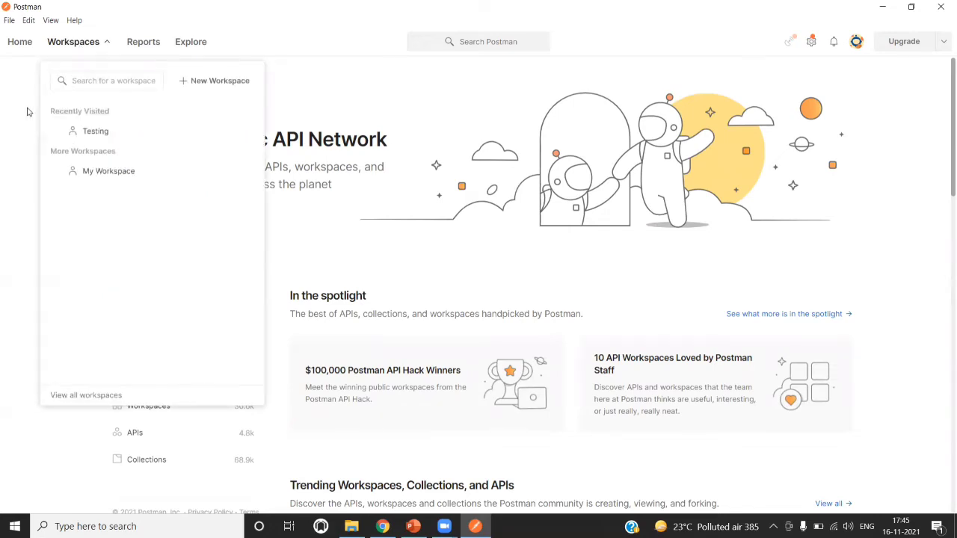
click(22, 45)
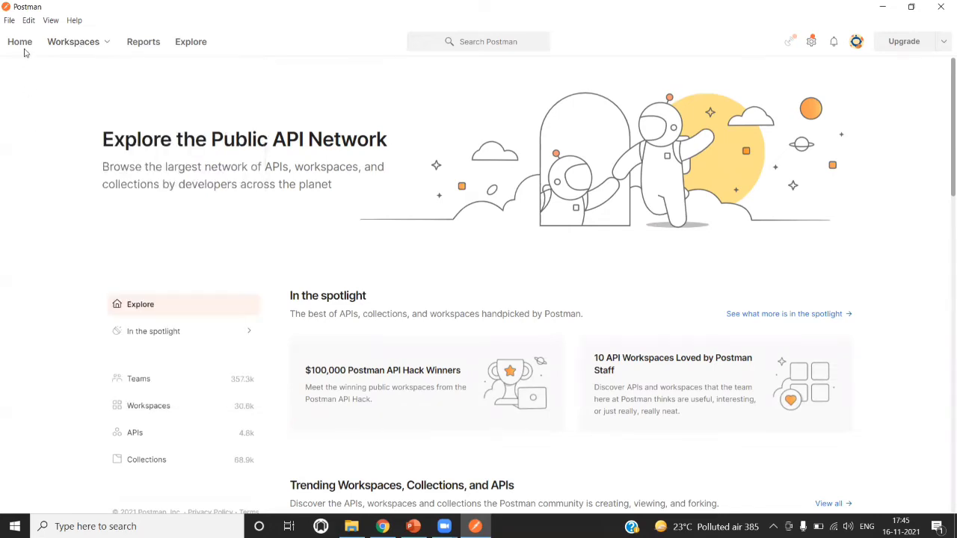
click(80, 44)
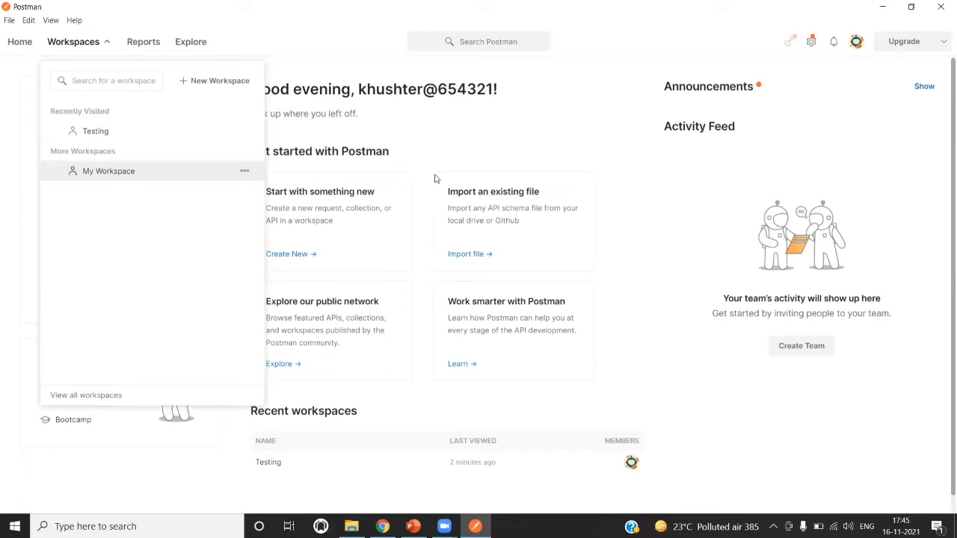
double_click(763, 14)
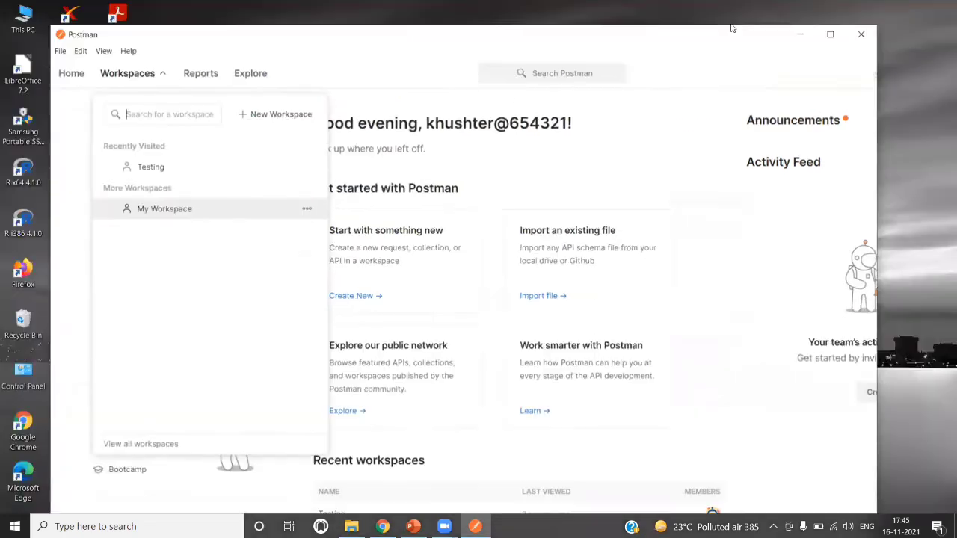
Open the Testing workspace in a maximized Postman window and view its APIs, Environments, Mock Servers and Monitors sections.
click(209, 191)
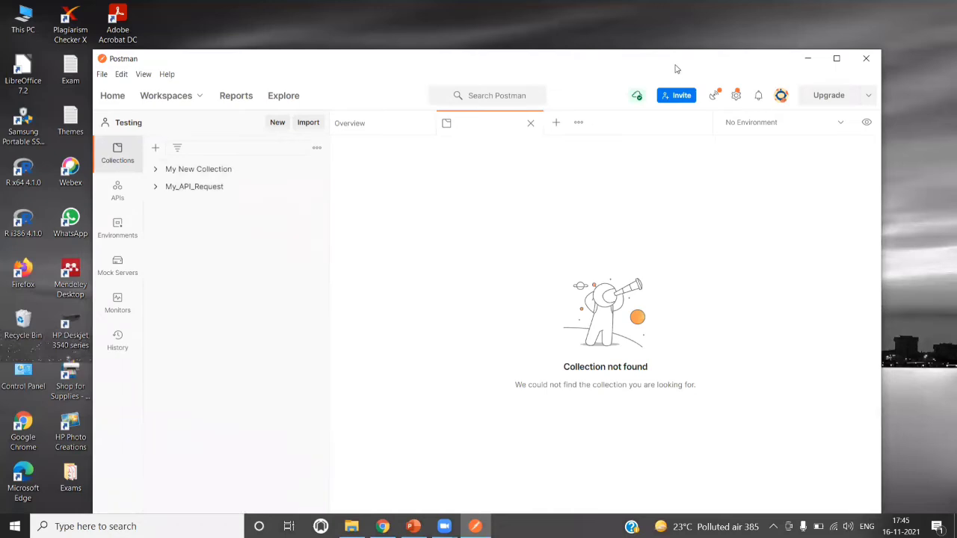
double_click(675, 69)
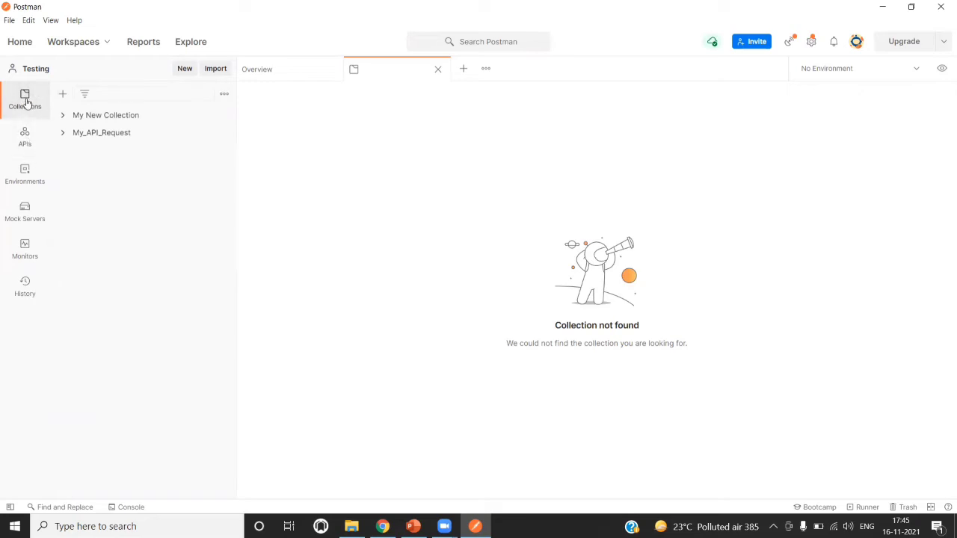
click(26, 141)
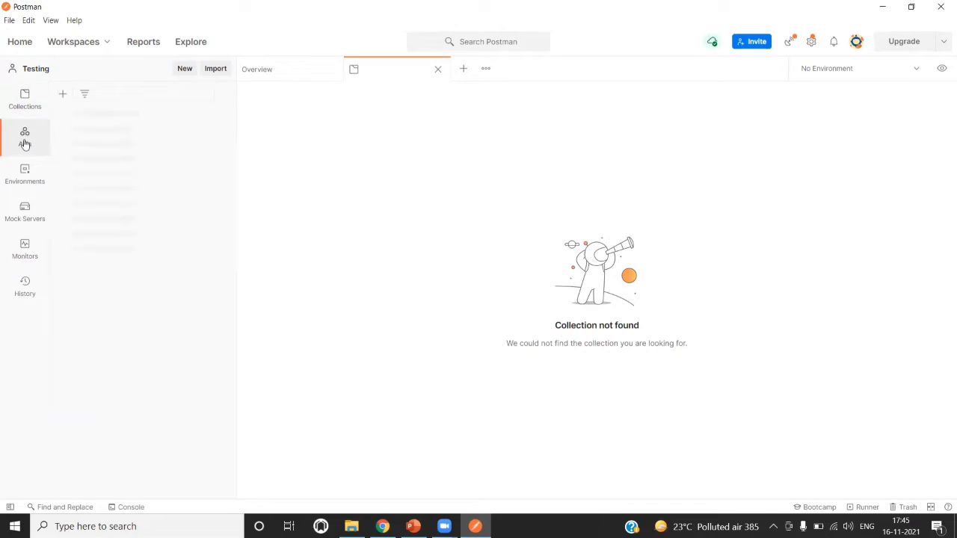
click(26, 173)
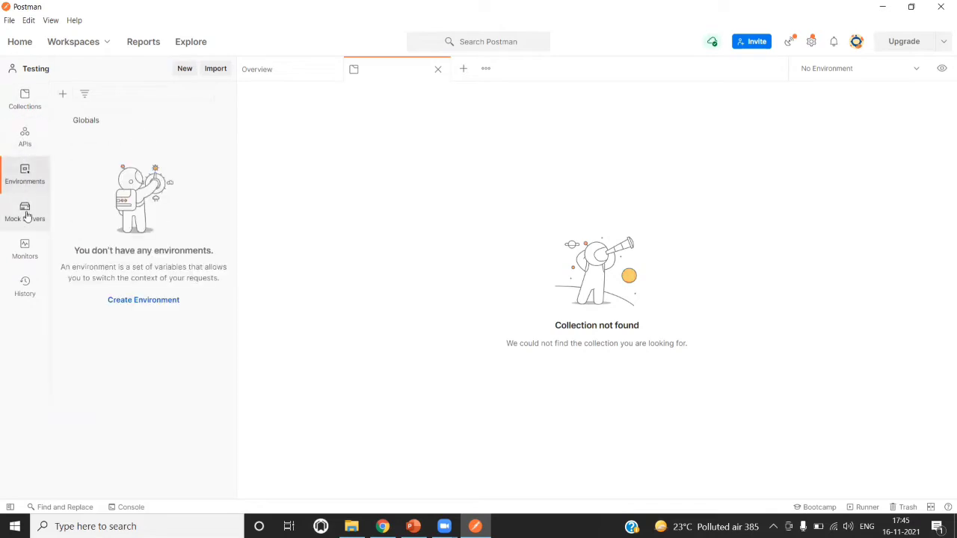
click(27, 214)
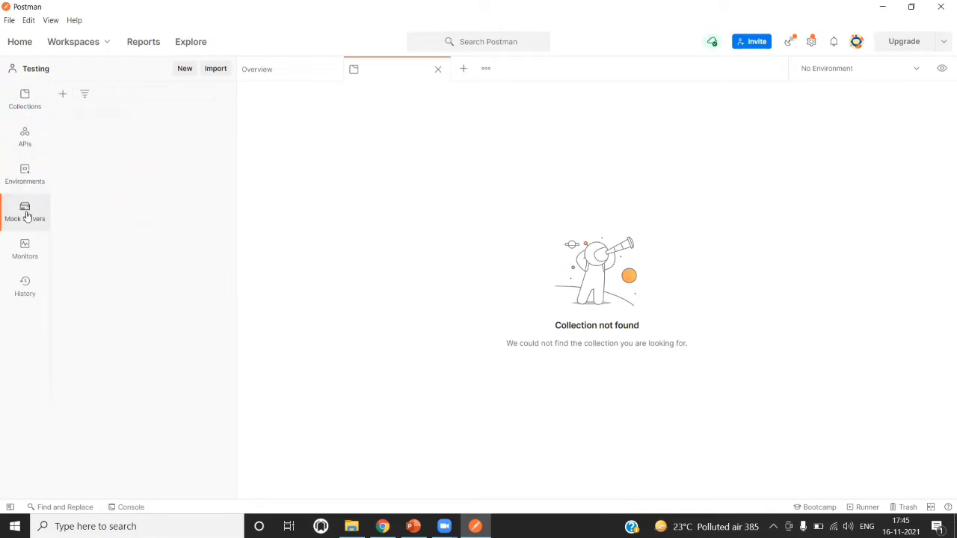
click(24, 251)
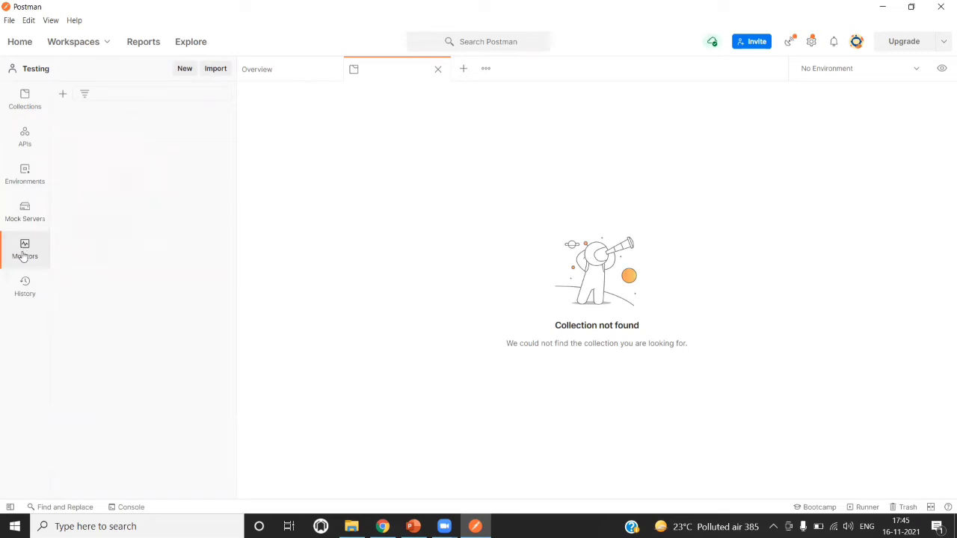
Examine the workspace's request history from today back to October, and return to the collections list.
click(24, 289)
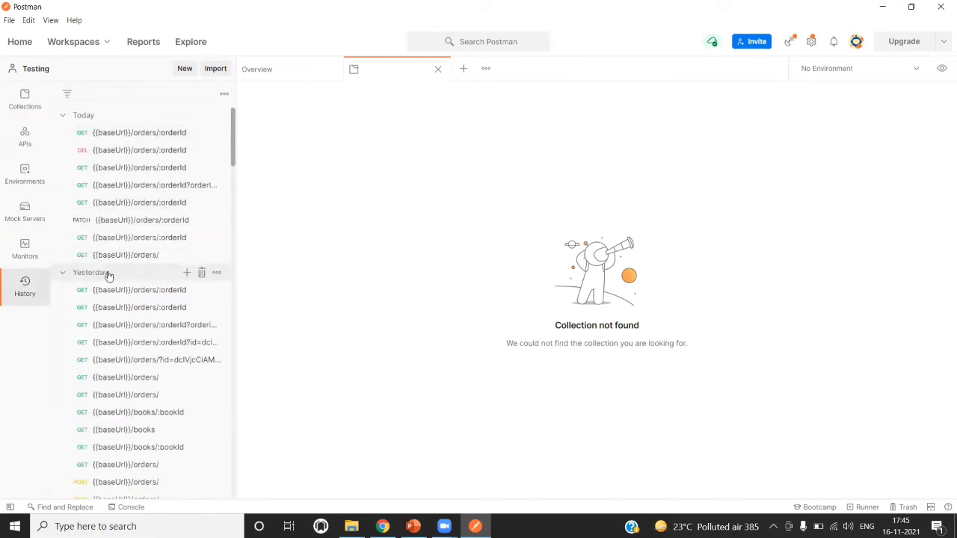
scroll(116, 310, down, 15)
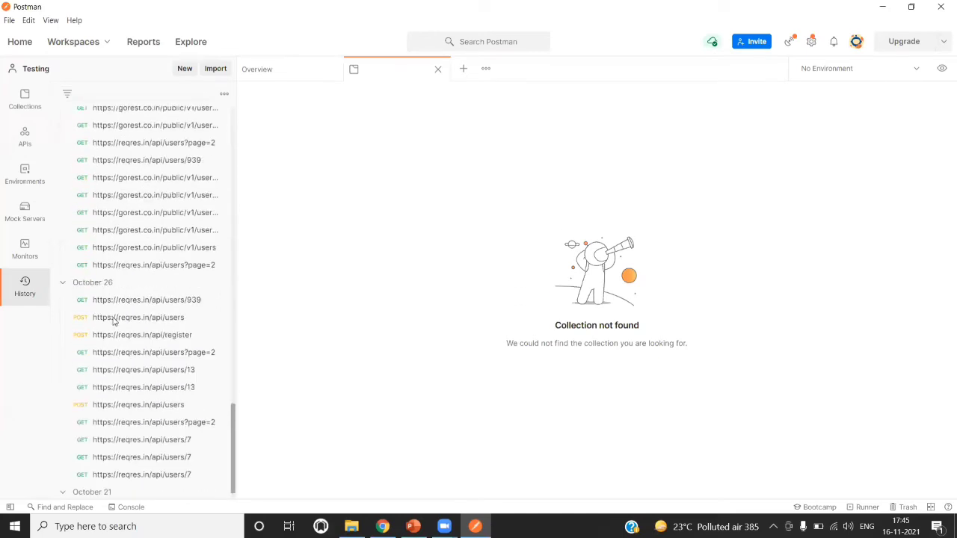
scroll(113, 321, up, 15)
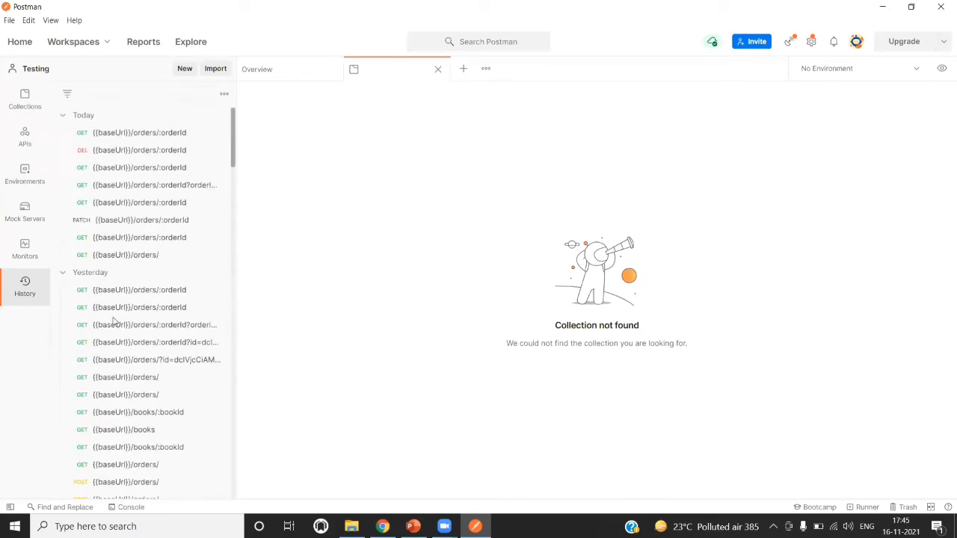
scroll(114, 321, down, 12)
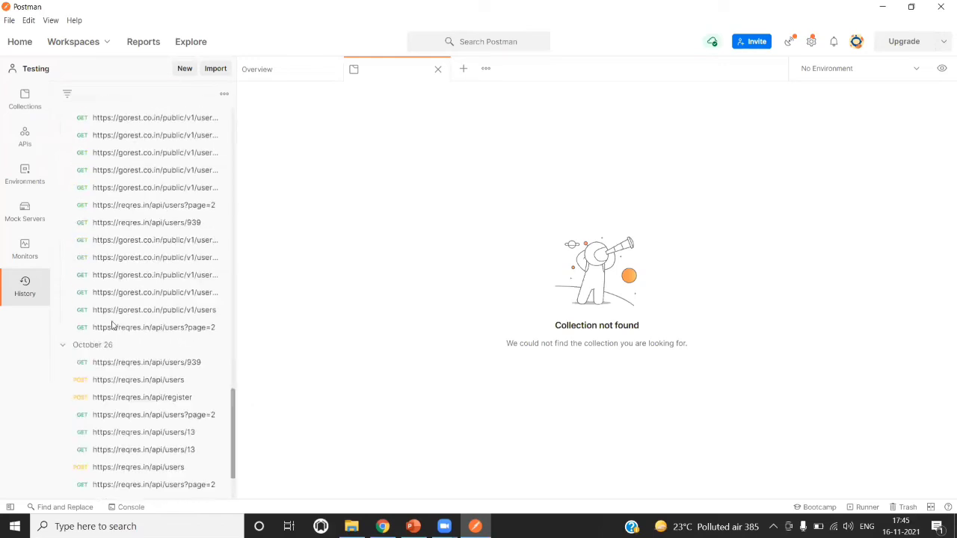
scroll(113, 325, down, 2)
scroll(112, 325, up, 15)
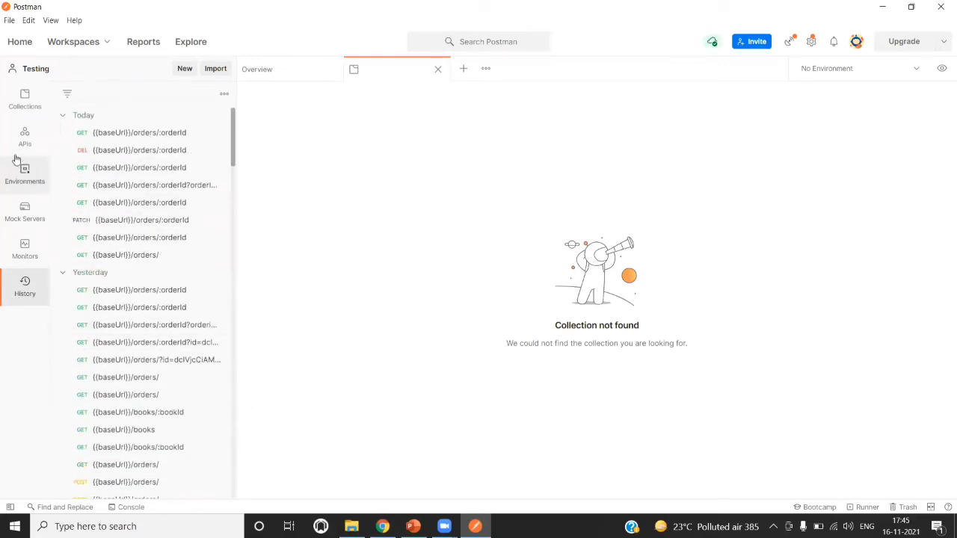
click(24, 103)
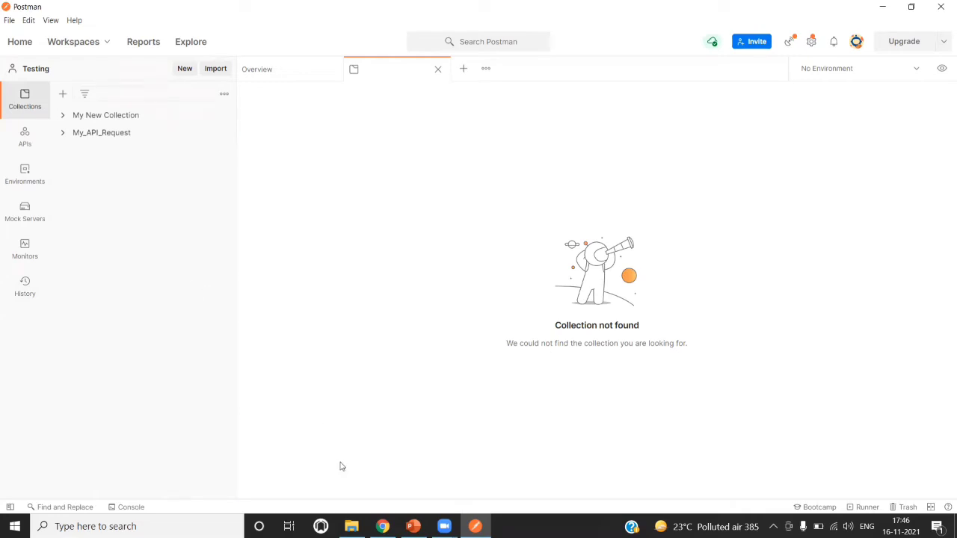
Switch to Chrome, close the Download Postman page and bring up the Reqres site.
mouse_move(382, 526)
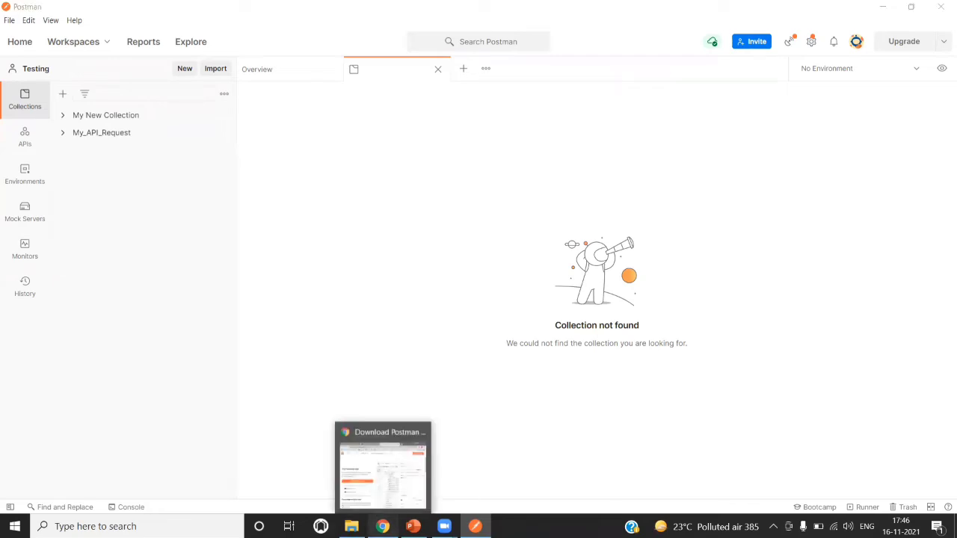
click(382, 463)
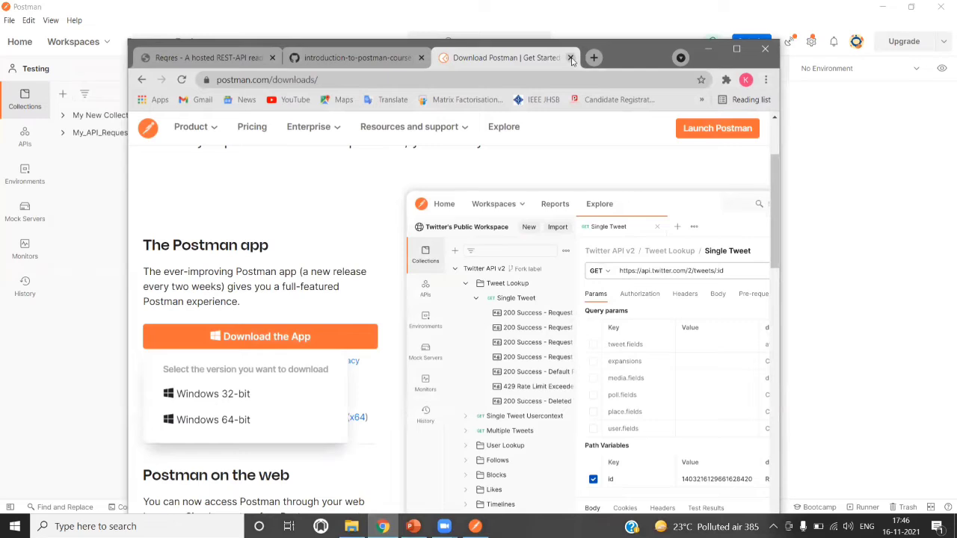
click(571, 58)
click(254, 58)
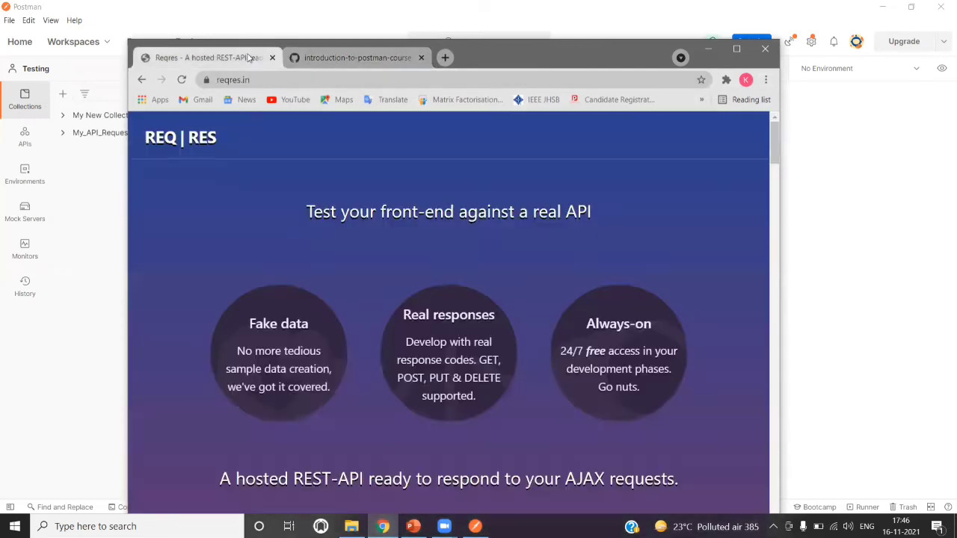
Examine the Simple Books API documentation on GitHub, highlighting its title and reviewing the status, books and orders endpoints.
click(327, 58)
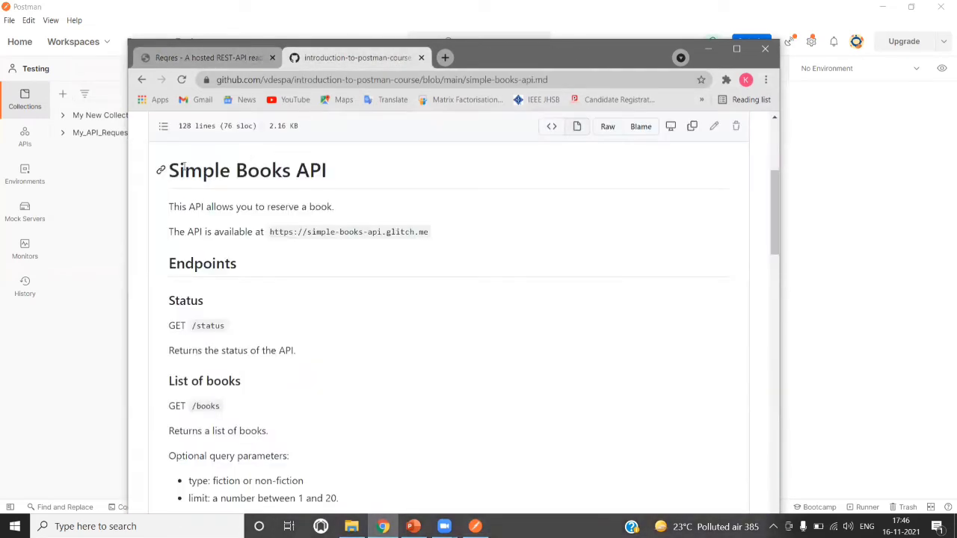
drag(170, 169, 326, 172)
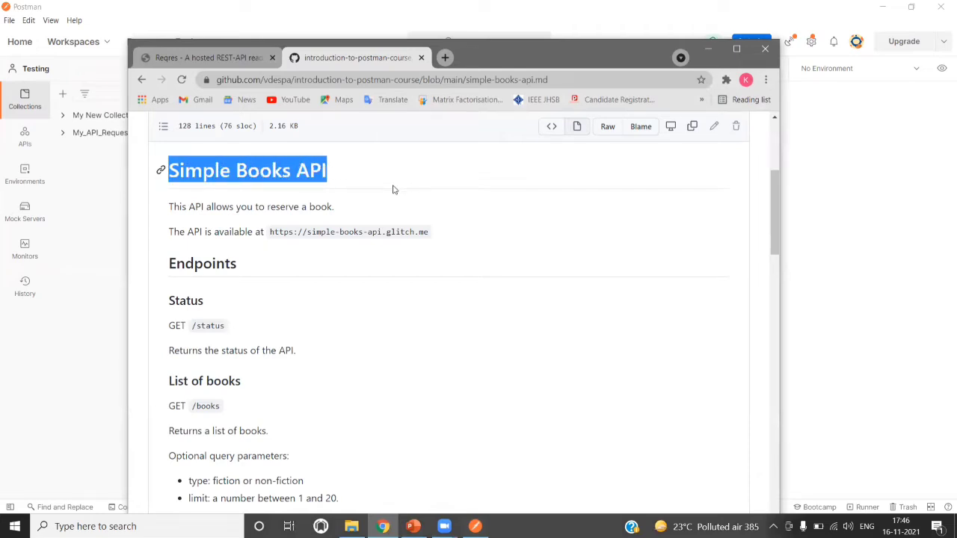
scroll(375, 302, down, 1)
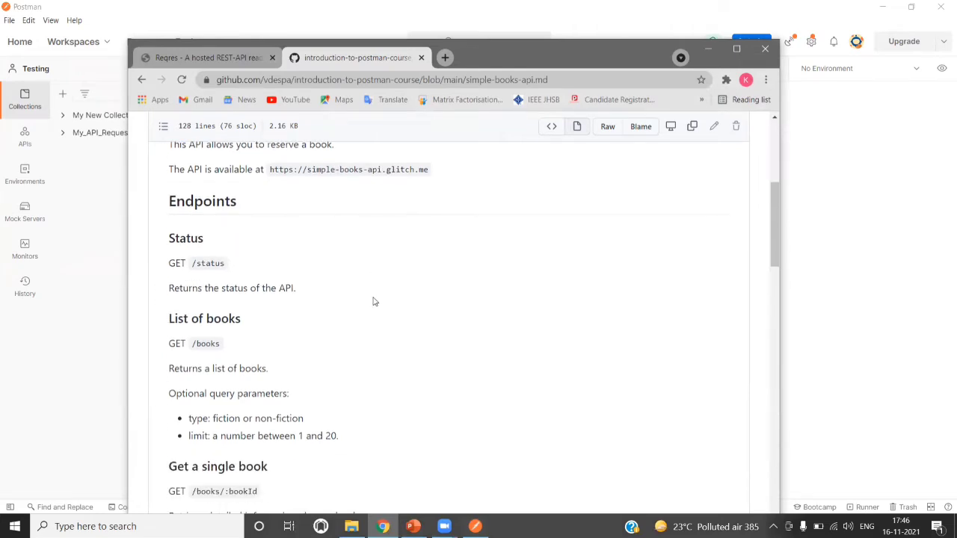
scroll(306, 267, down, 2)
scroll(237, 240, up, 2)
scroll(233, 345, down, 5)
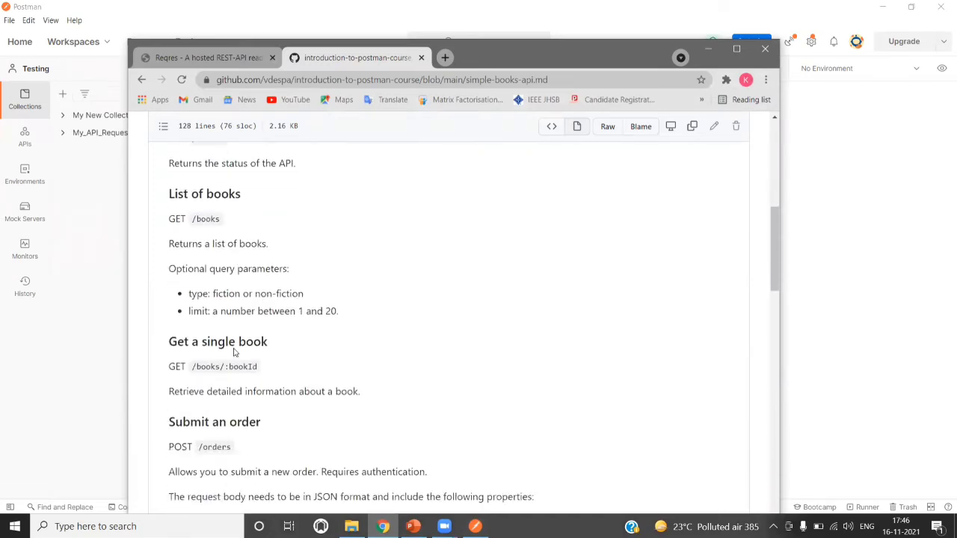
Review the sample GET, POST, PUT, PATCH and DELETE requests offered on the Reqres site.
click(207, 56)
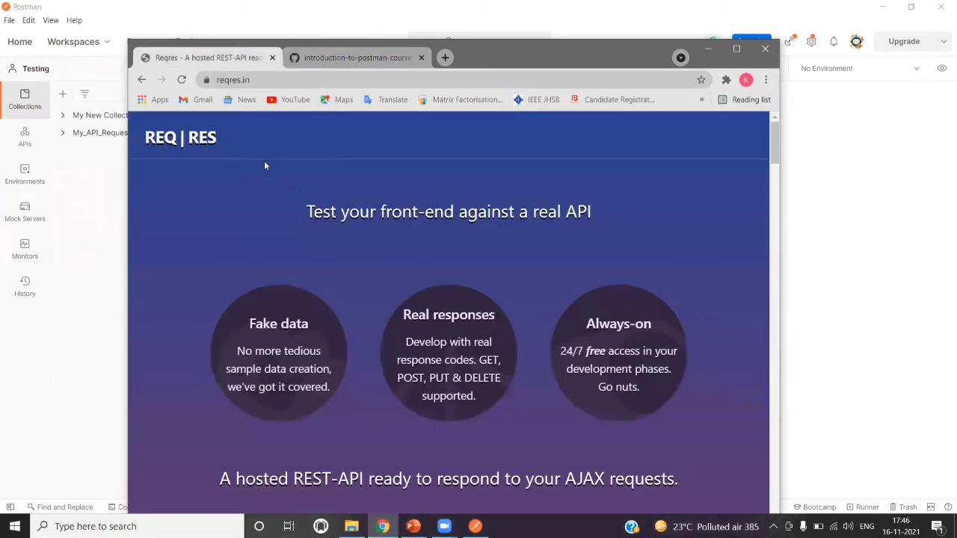
scroll(301, 220, down, 4)
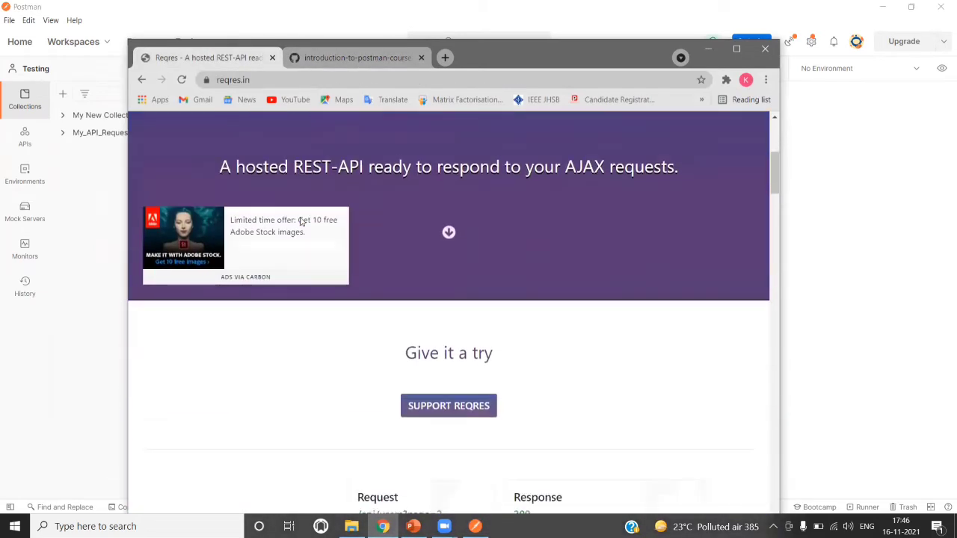
scroll(301, 220, down, 4)
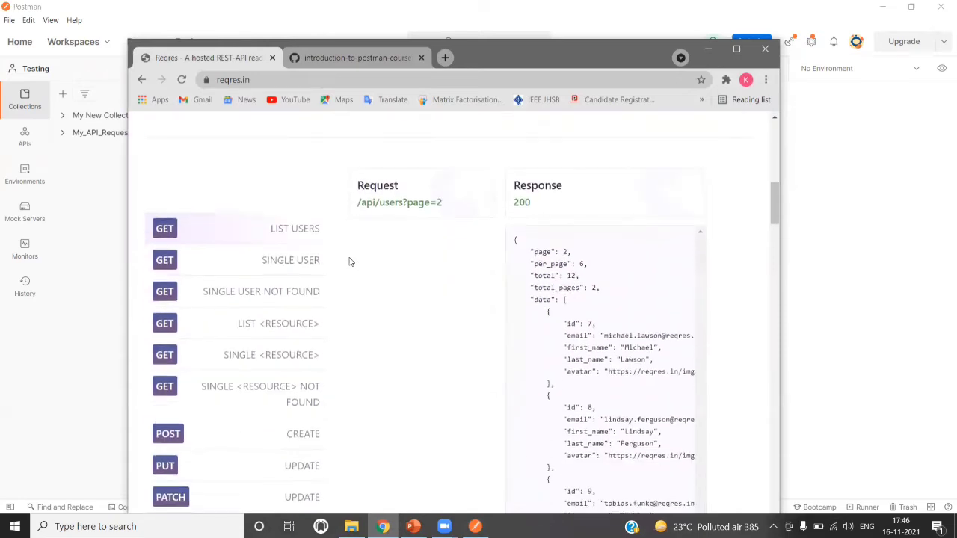
scroll(348, 261, down, 5)
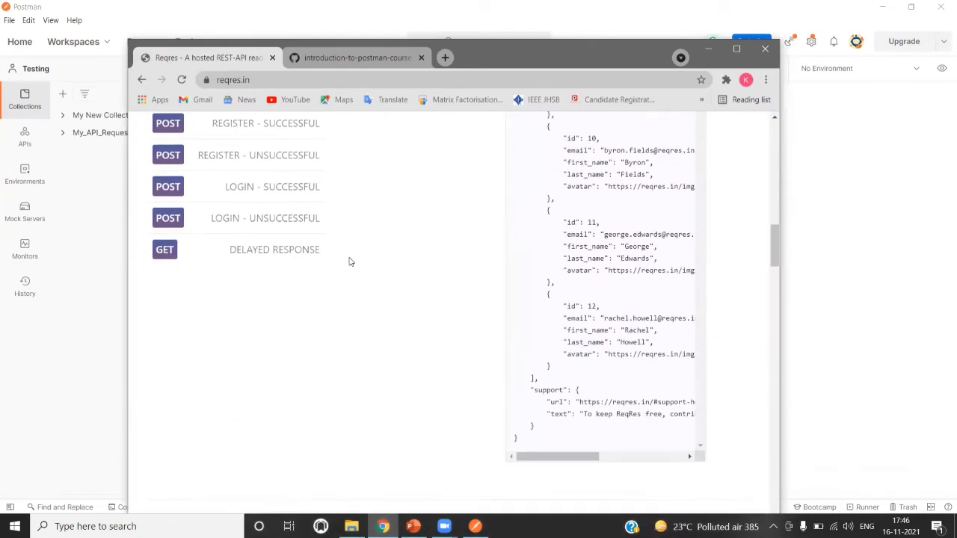
scroll(350, 261, up, 4)
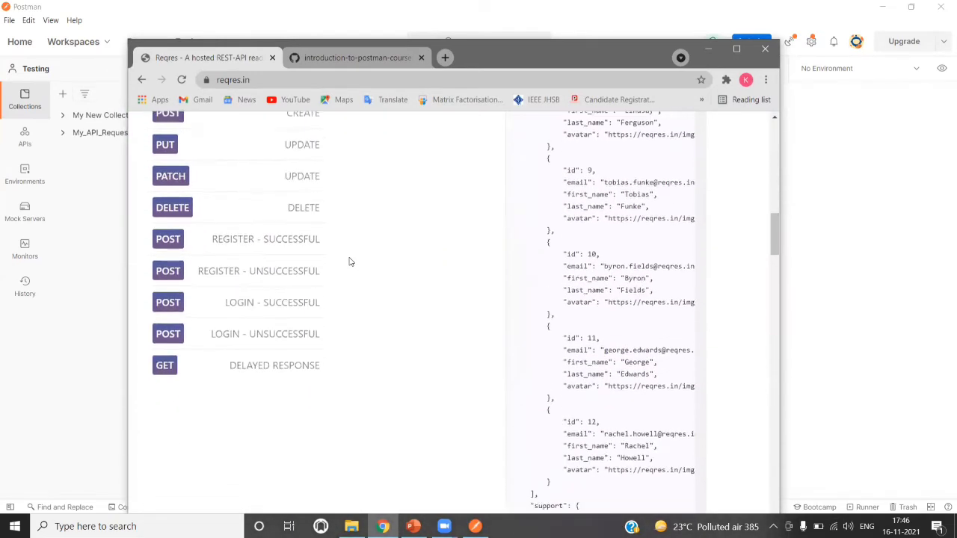
Go back over the Simple Books API introduction on GitHub and return to Postman by minimizing the browser.
click(335, 62)
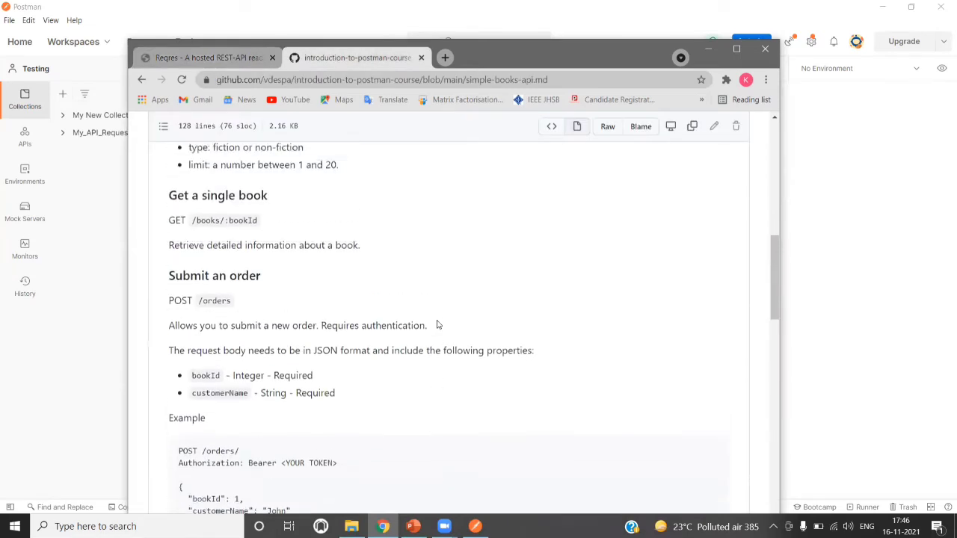
scroll(438, 325, up, 6)
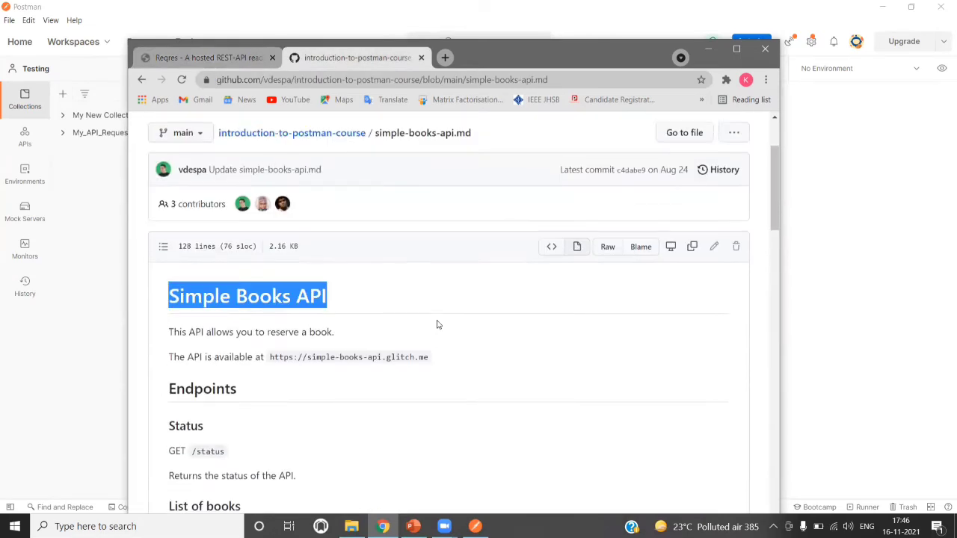
scroll(438, 324, down, 2)
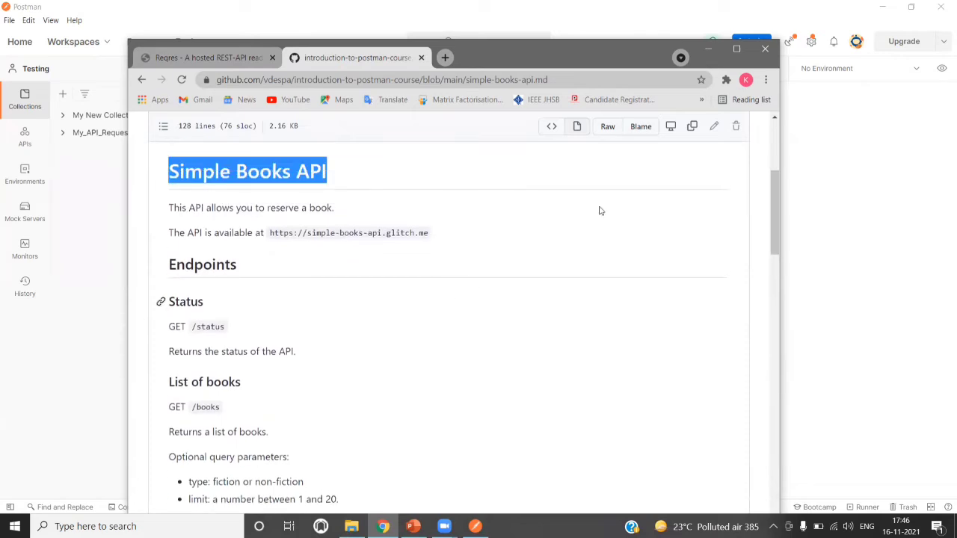
click(707, 49)
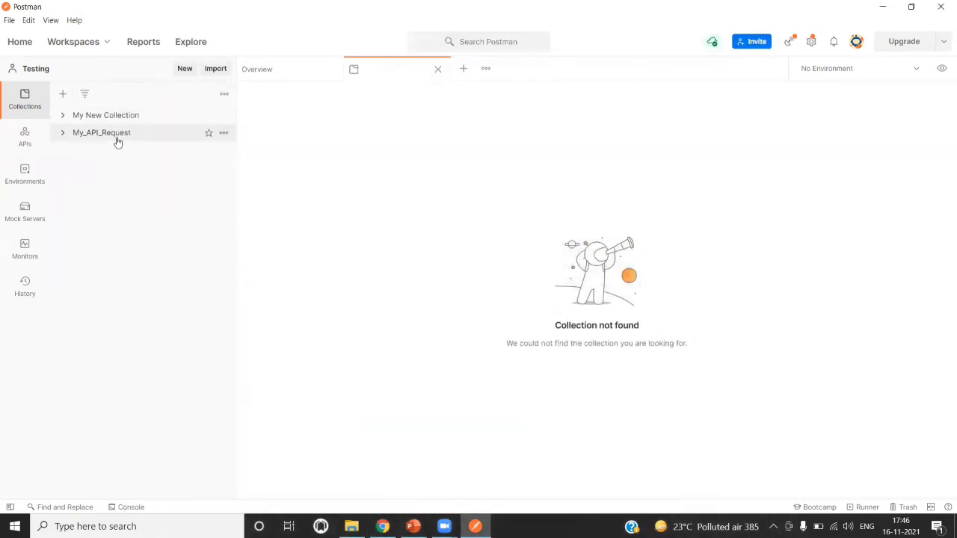
Create a new collection in the Testing workspace and name it "My Fitst API Test".
click(63, 96)
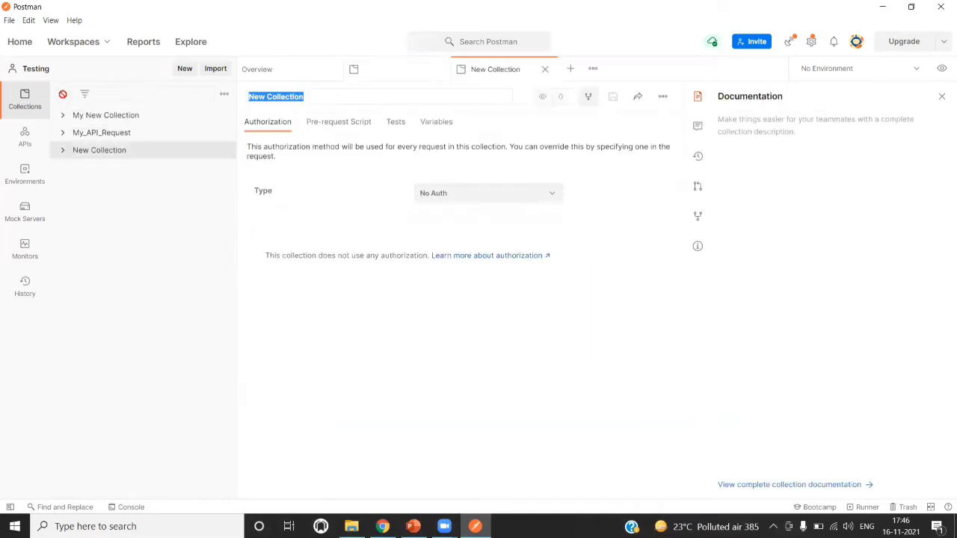
click(317, 98)
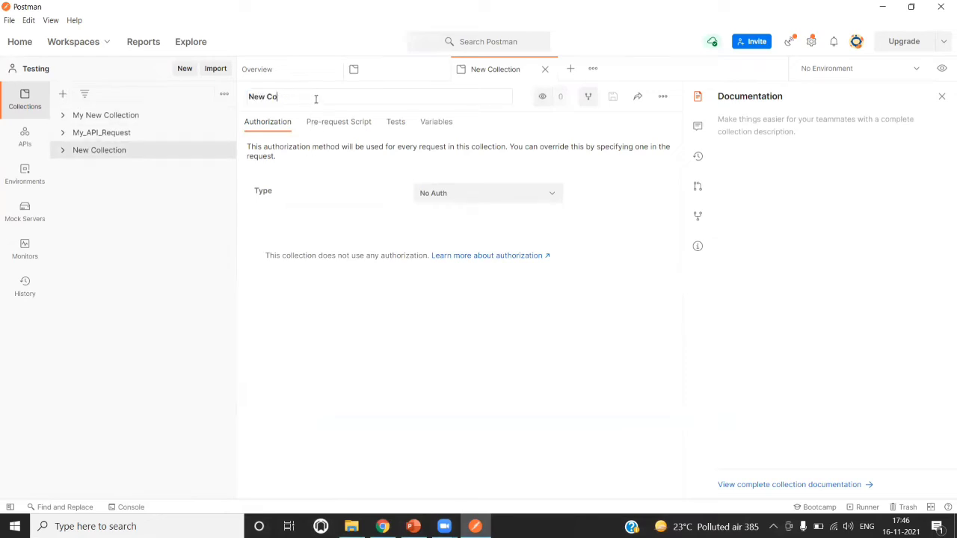
key(BackSpace)
key(BackSpace)
key(BackSpace)
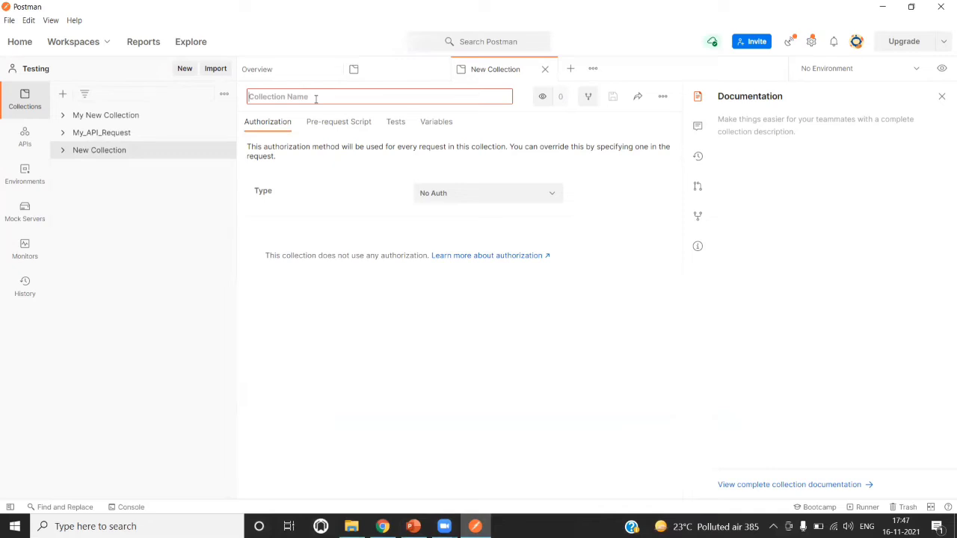
text(My Fi)
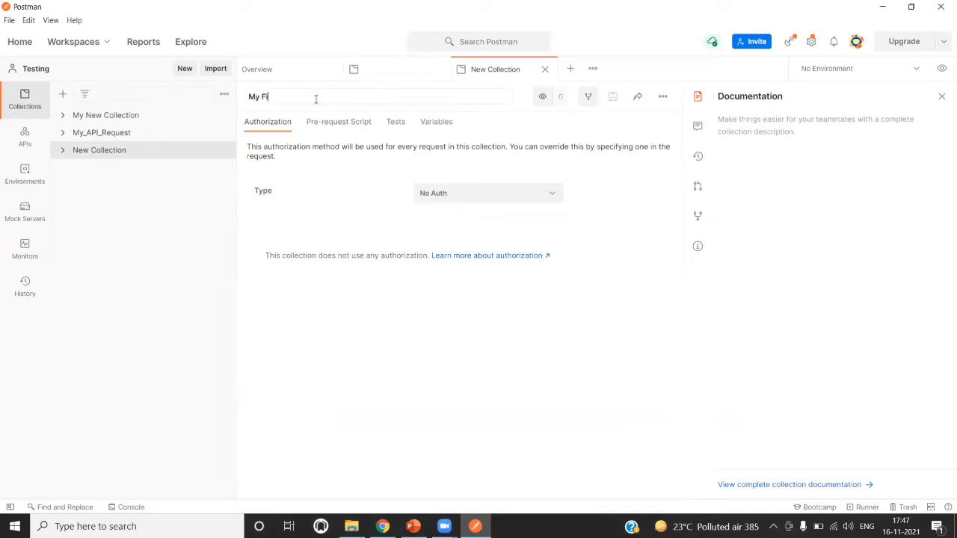
text(tsy)
text( AP)
text(I Test)
click(125, 293)
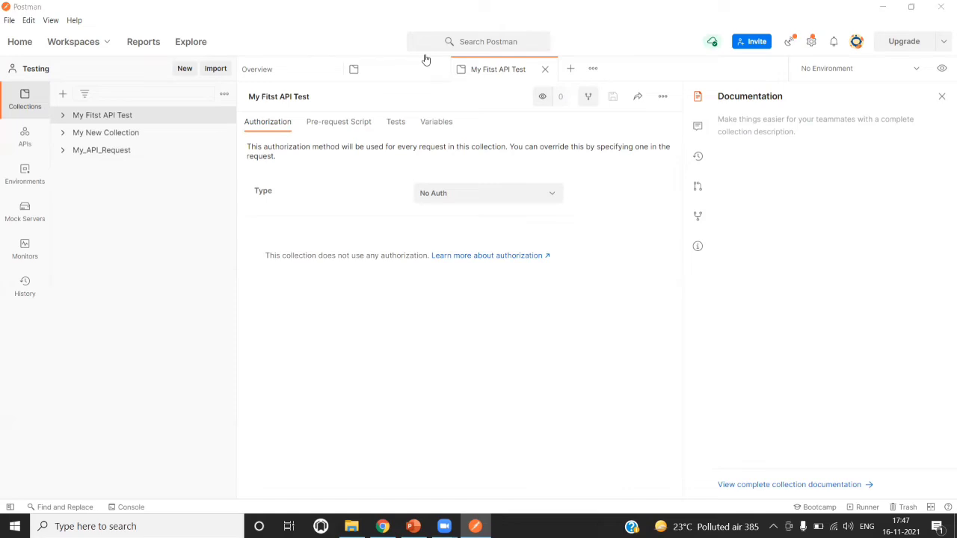
Expand the My Fitst API Test collection and review its authorization types, pre-request script, tests and variables settings.
click(63, 116)
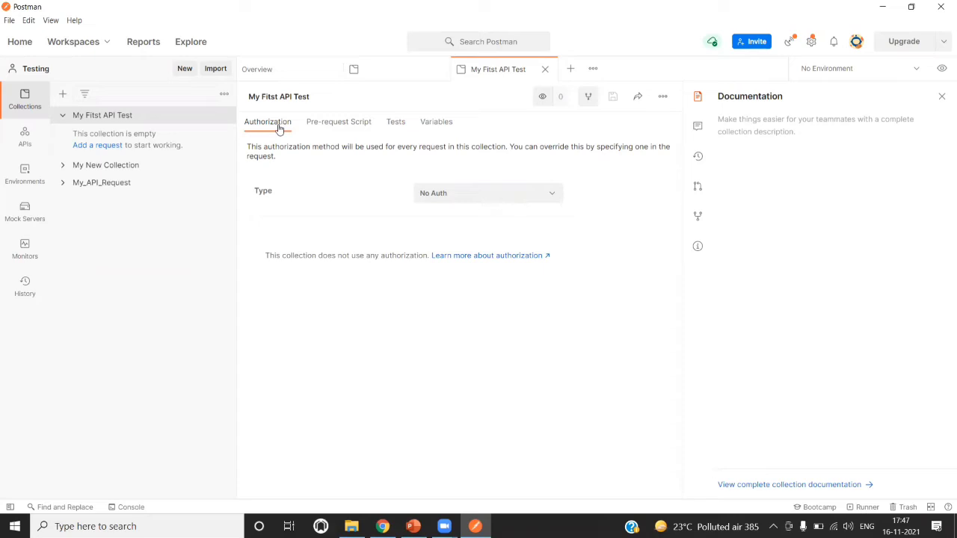
click(494, 199)
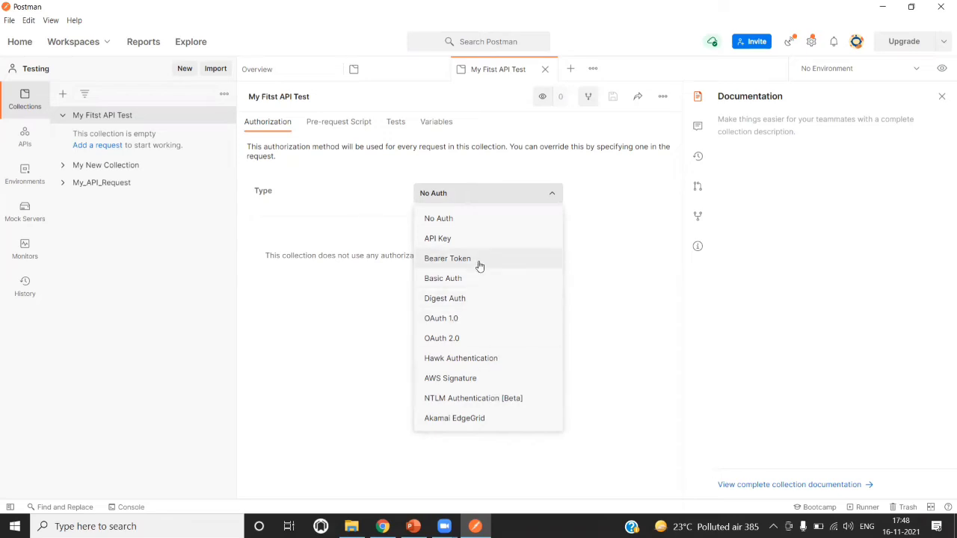
click(358, 197)
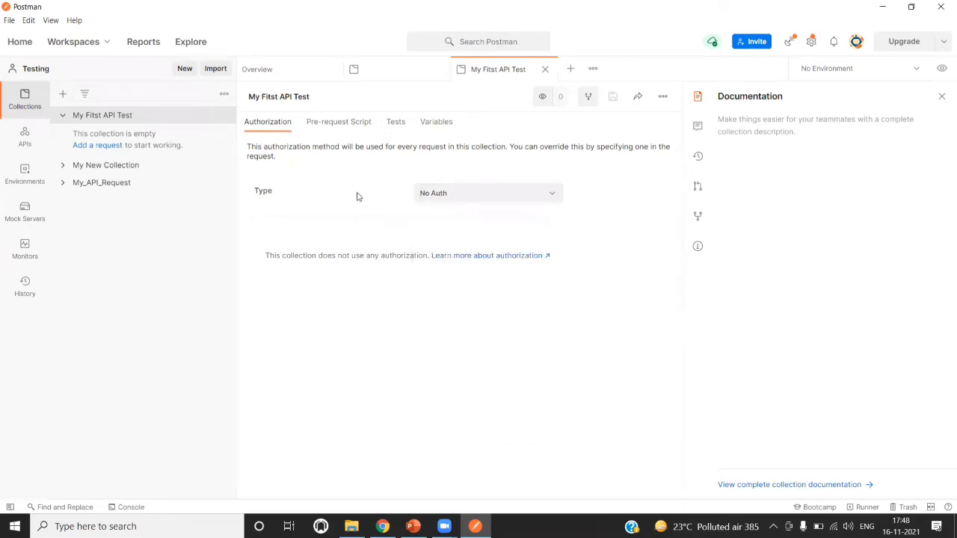
click(333, 126)
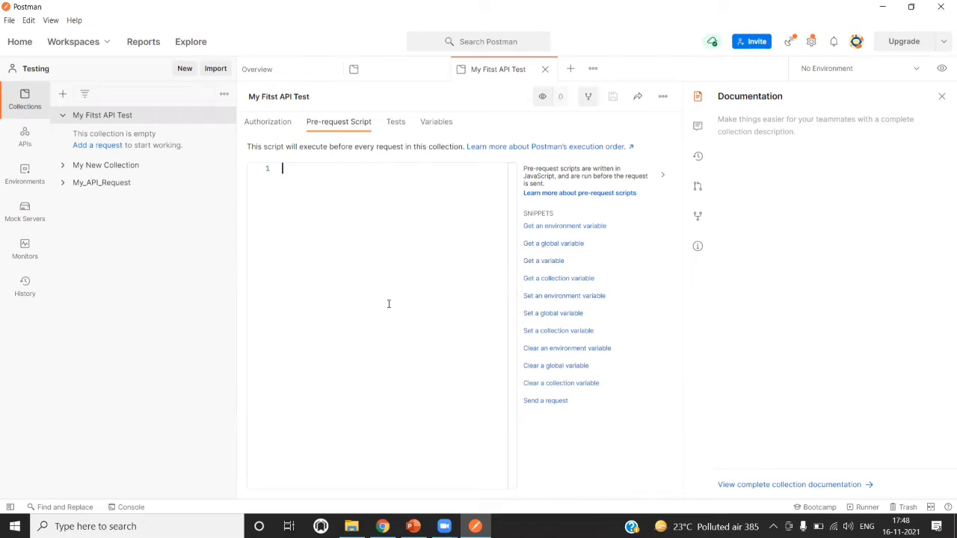
click(397, 124)
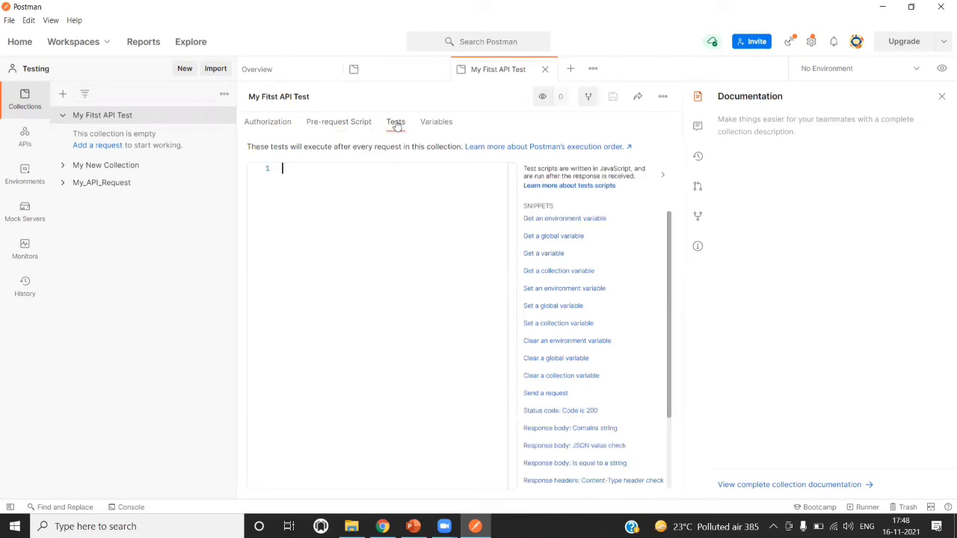
click(437, 123)
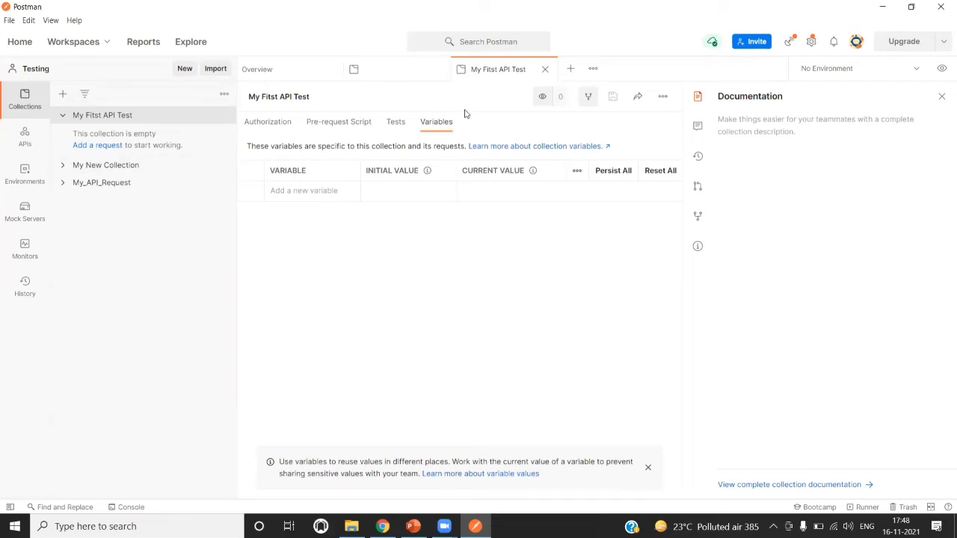
Switch to the browser and examine the Simple Books API documentation, highlighting its title and base address.
click(382, 526)
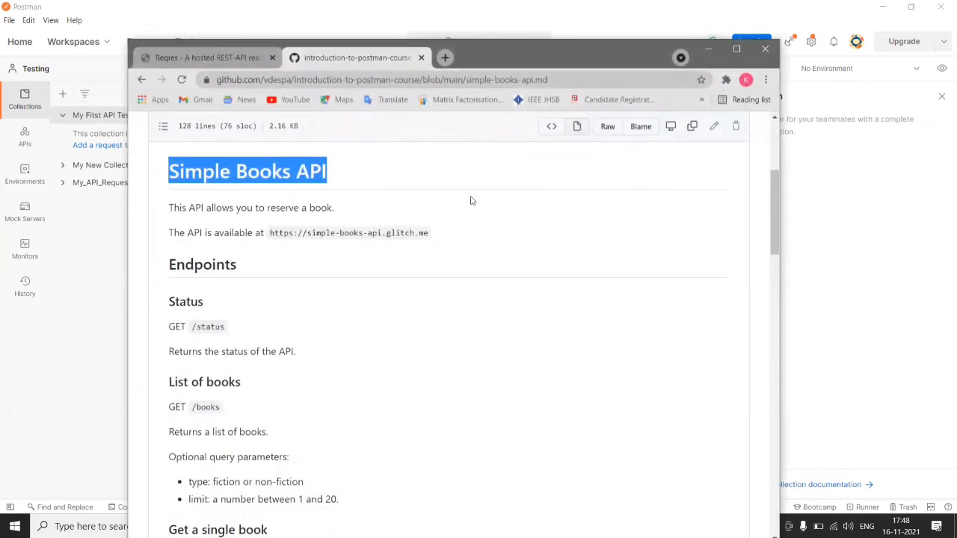
click(470, 181)
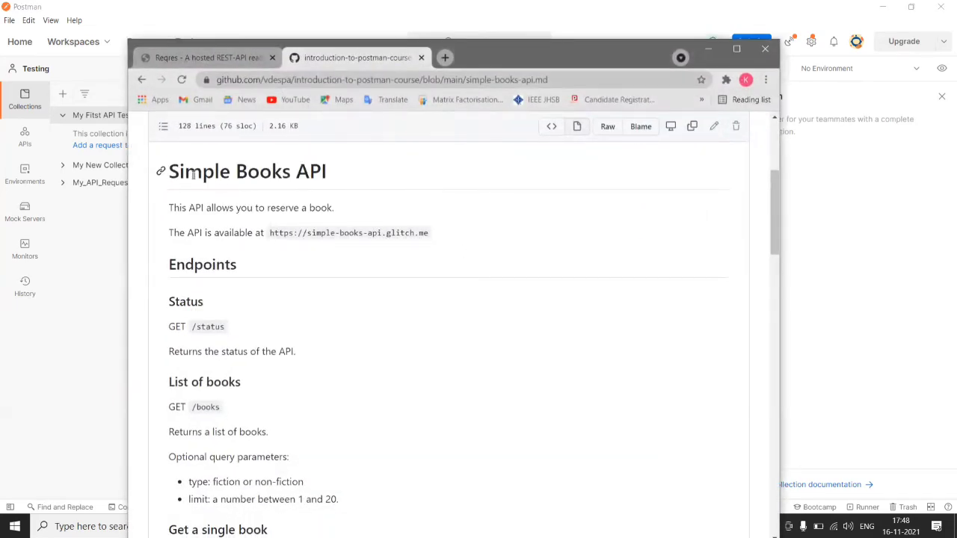
drag(169, 173, 328, 171)
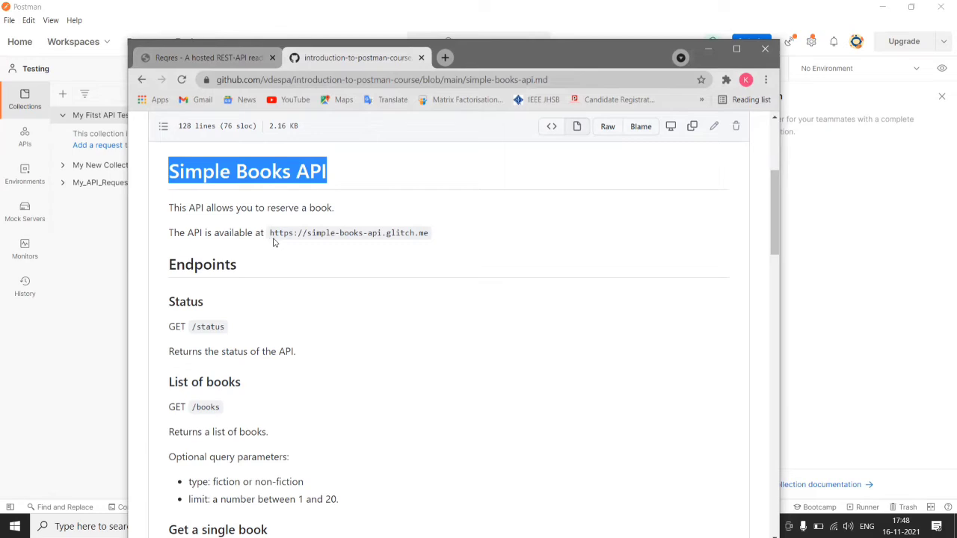
drag(293, 235, 289, 233)
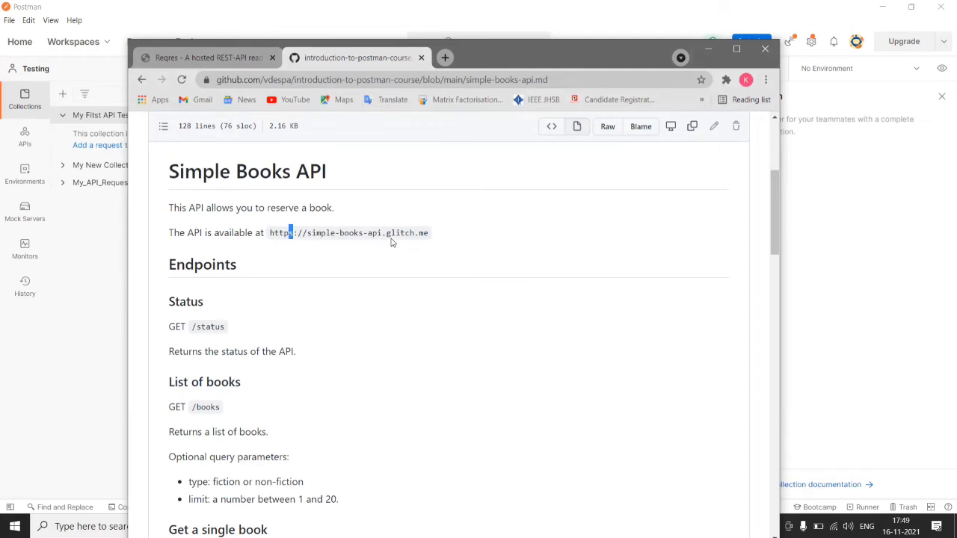
click(427, 259)
drag(307, 233, 431, 238)
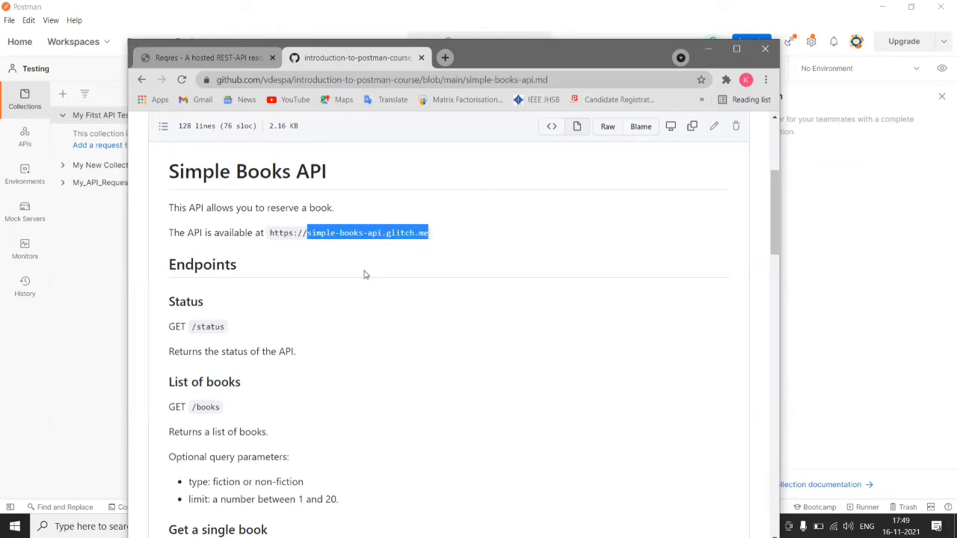
Examine how the status, books and single-book endpoints combine with the API base address, and return to Postman by minimizing the browser.
scroll(241, 345, down, 1)
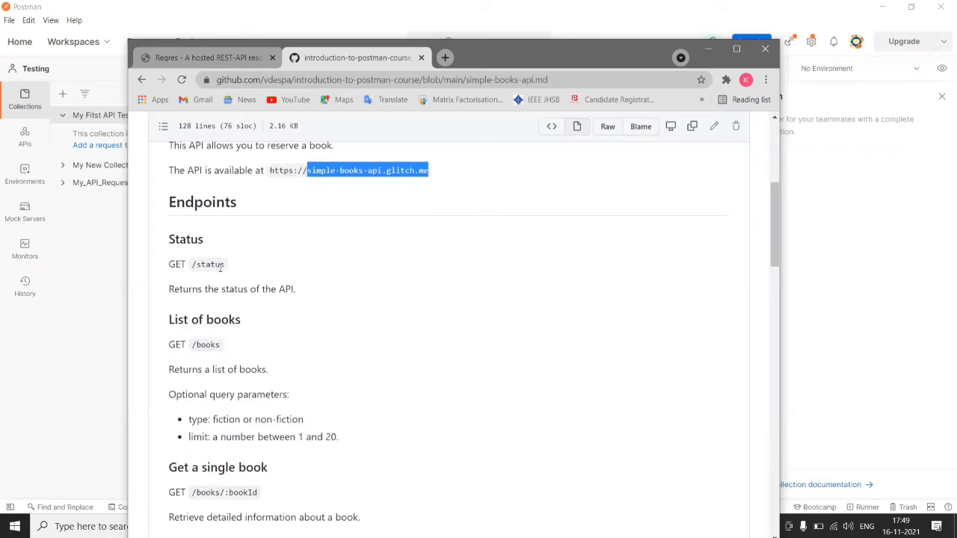
drag(224, 270, 191, 267)
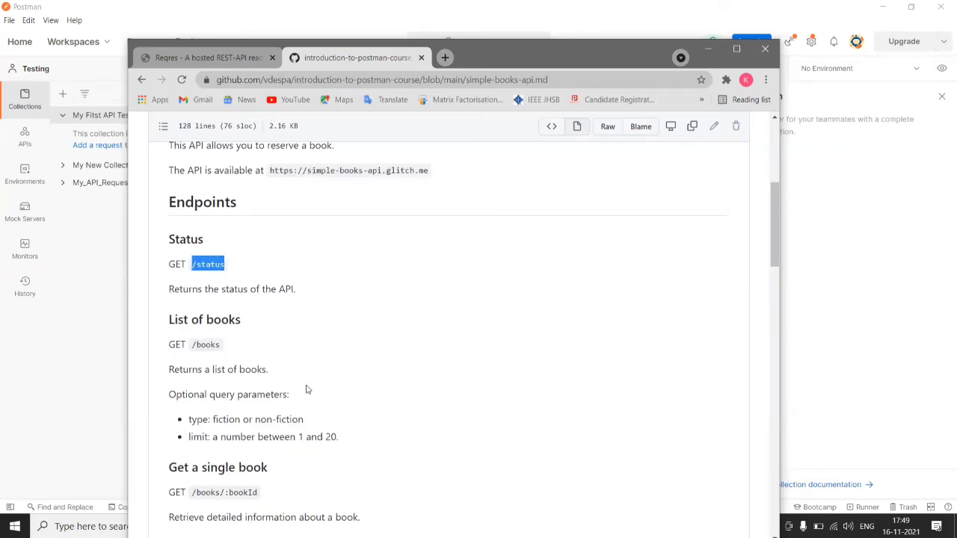
drag(222, 345, 191, 345)
scroll(278, 368, down, 2)
drag(259, 367, 197, 364)
scroll(384, 379, up, 4)
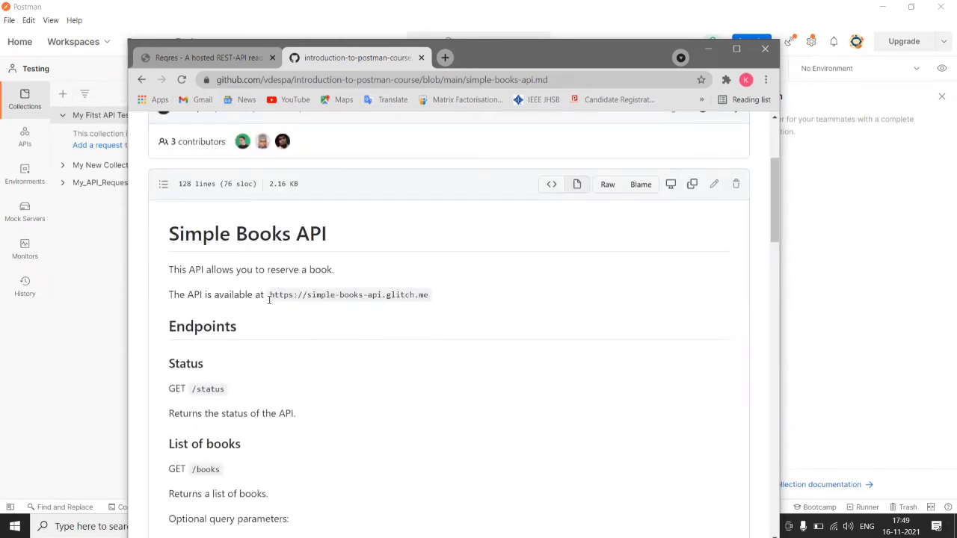
double_click(278, 295)
click(352, 295)
double_click(352, 295)
double_click(211, 389)
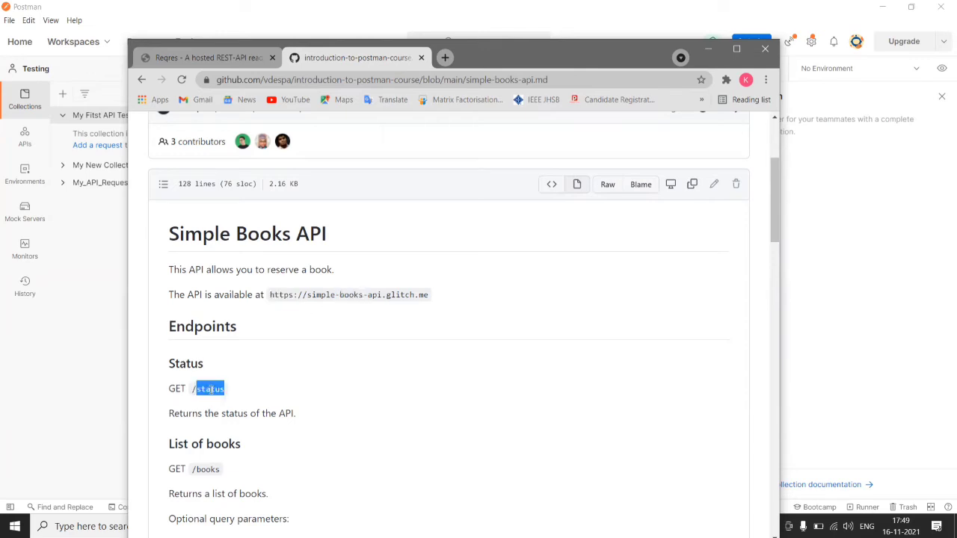
click(711, 54)
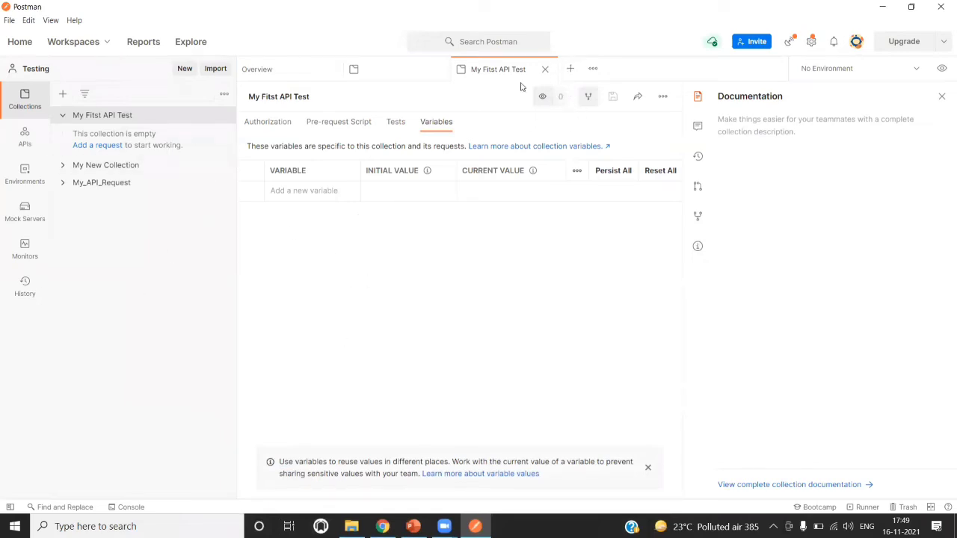
Open a new untitled request and review the available HTTP methods, keeping GET.
click(571, 70)
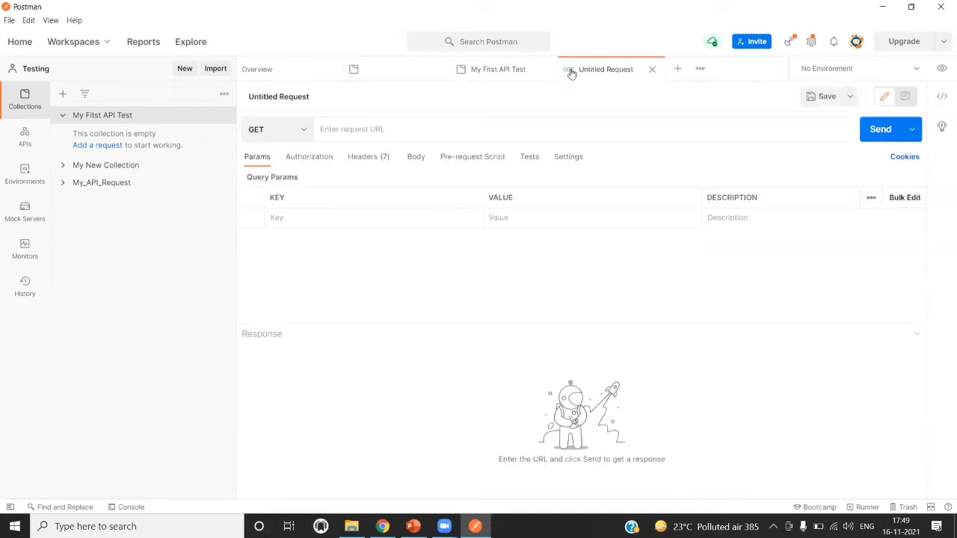
click(340, 127)
click(320, 100)
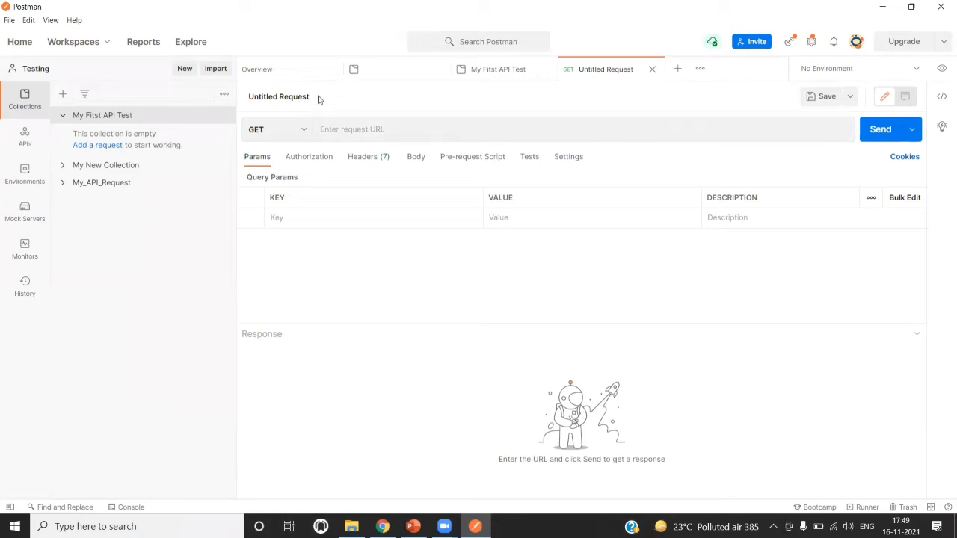
click(303, 131)
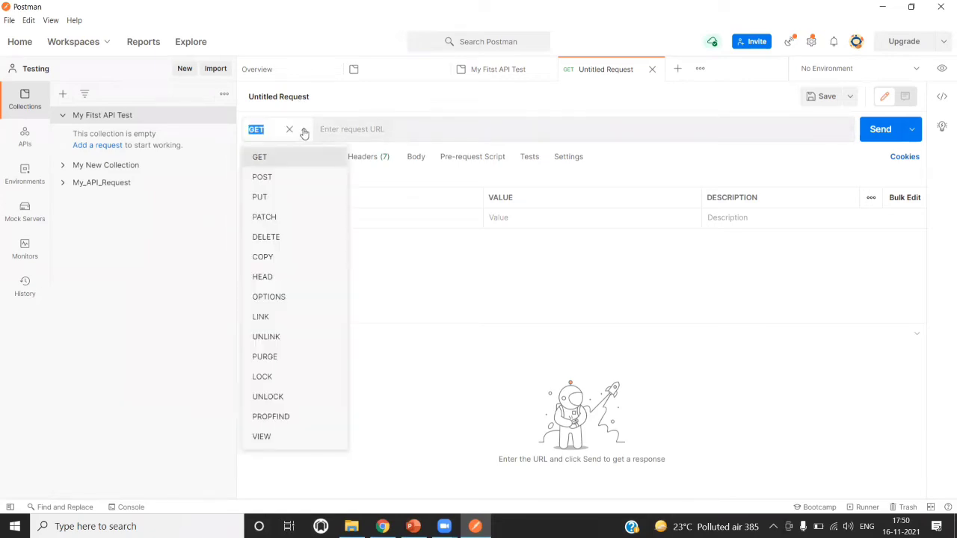
click(304, 133)
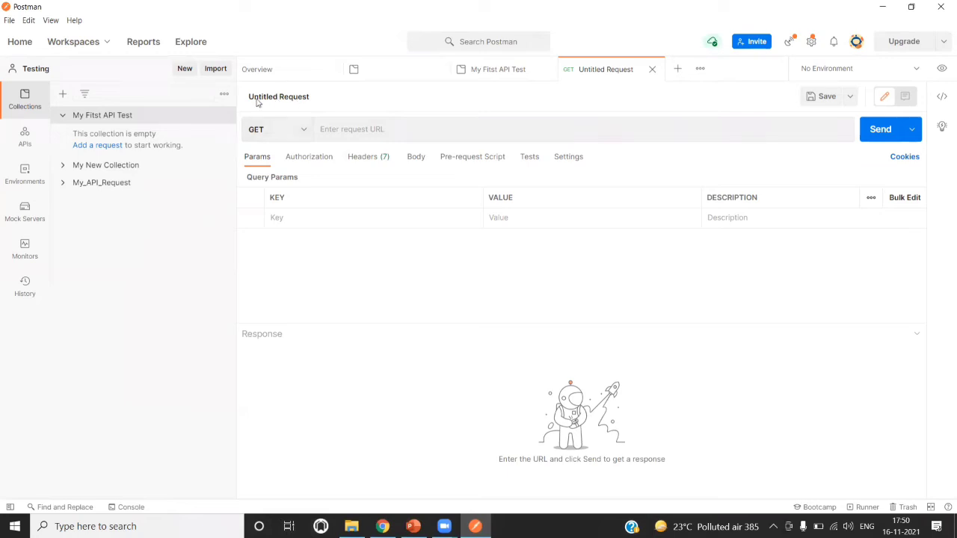
Start saving the request as "Get the Status of API" with My Fitst API Test as its collection.
click(825, 101)
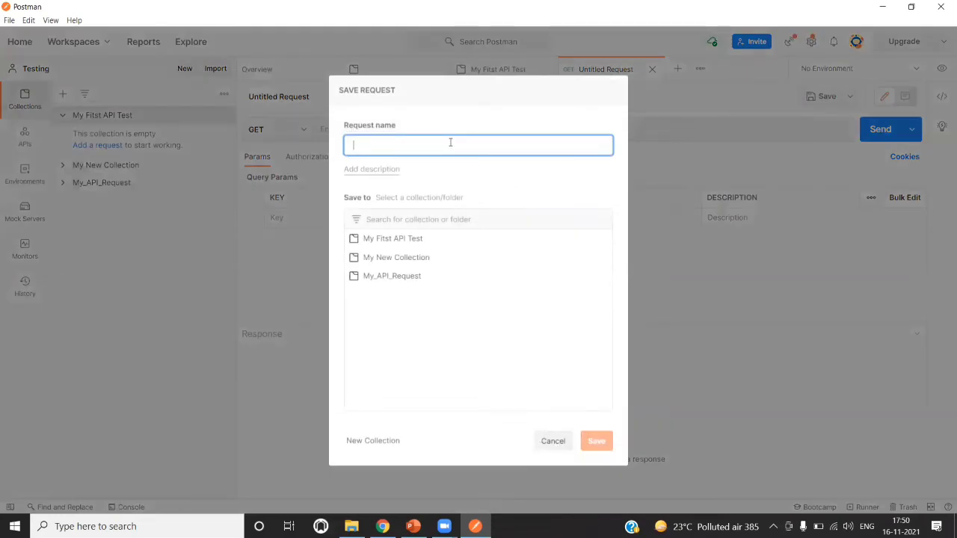
text(Get thje)
text(r )
text(tatus of API)
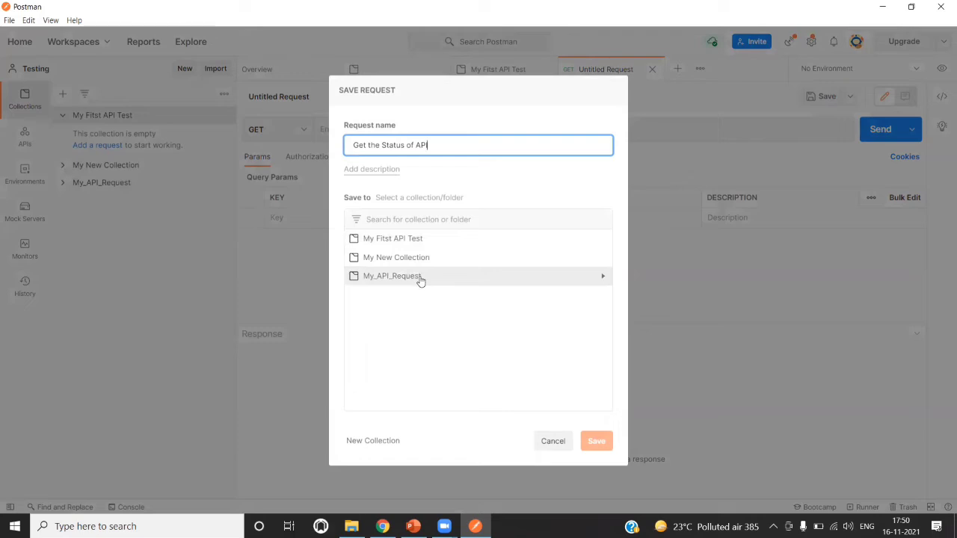
click(413, 240)
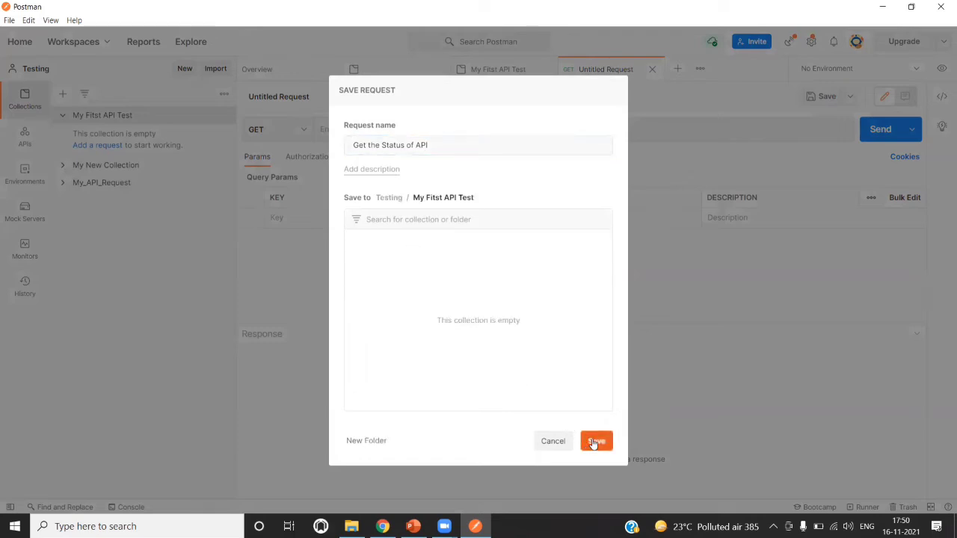
Add the description "This REquest is used for getting the API Status" and save the request.
click(369, 172)
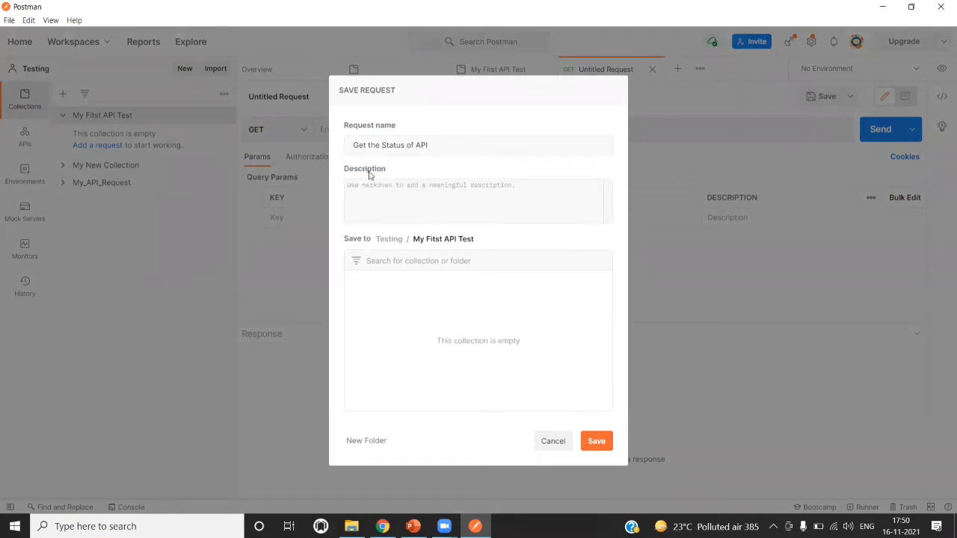
text(This)
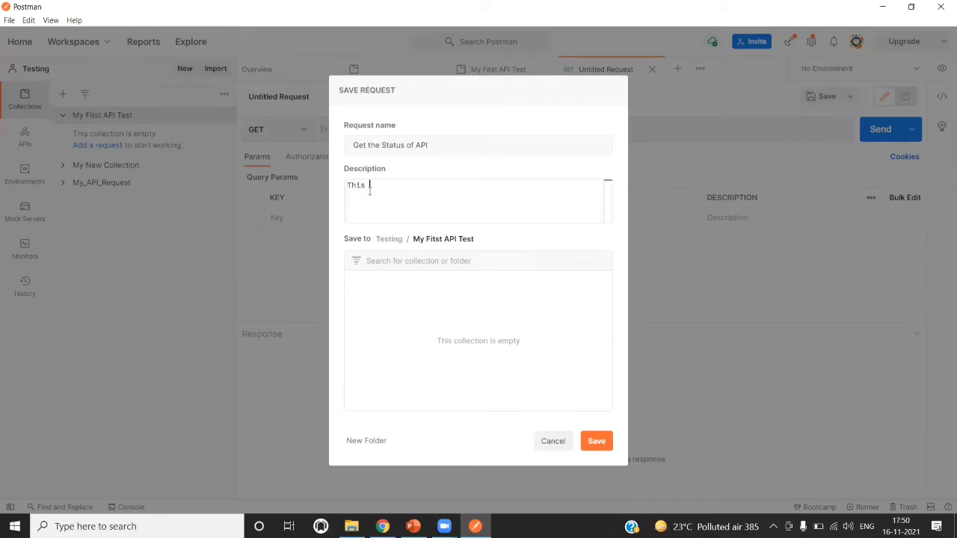
text( REquest is used for)
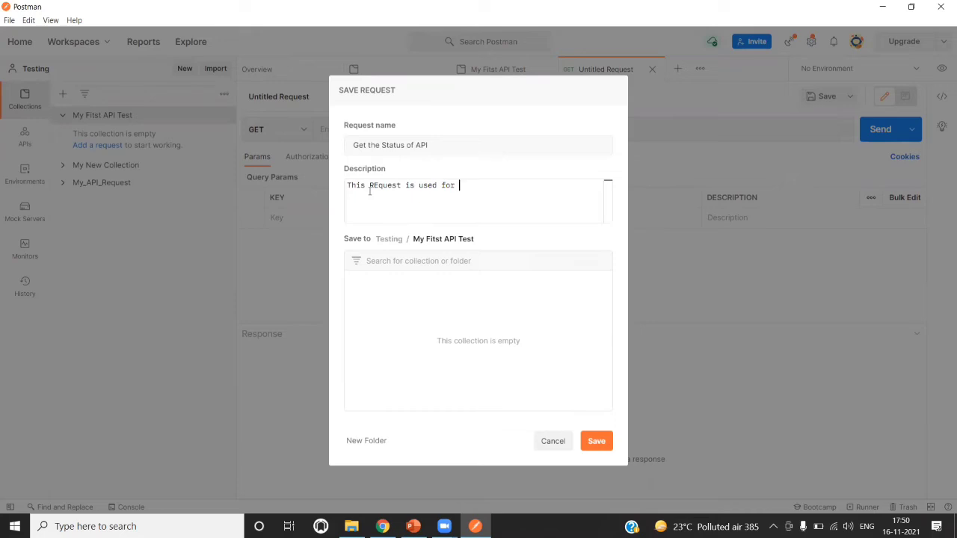
text( getting the API Status)
click(597, 442)
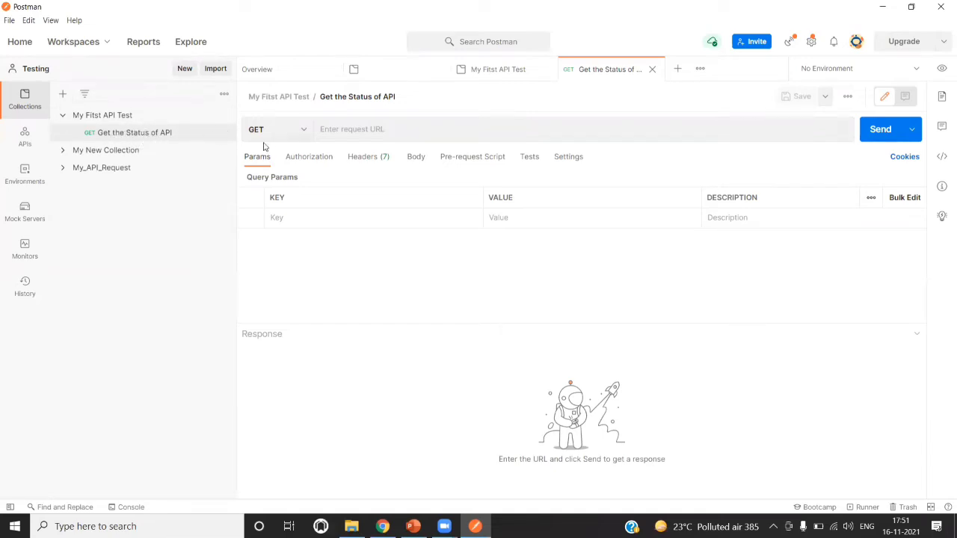
Look over the request methods again, keeping GET, and copy the API base address from the Simple Books documentation in the browser.
click(302, 133)
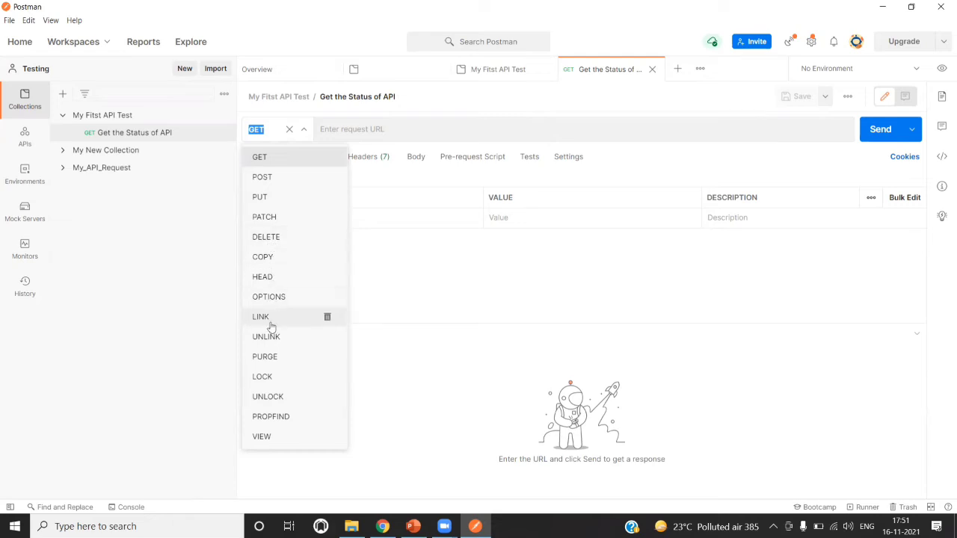
click(337, 127)
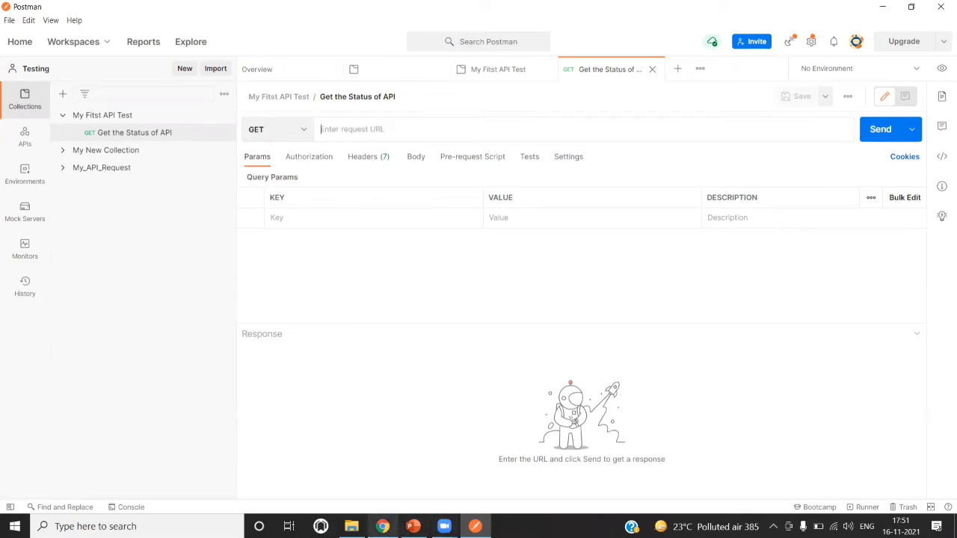
click(382, 526)
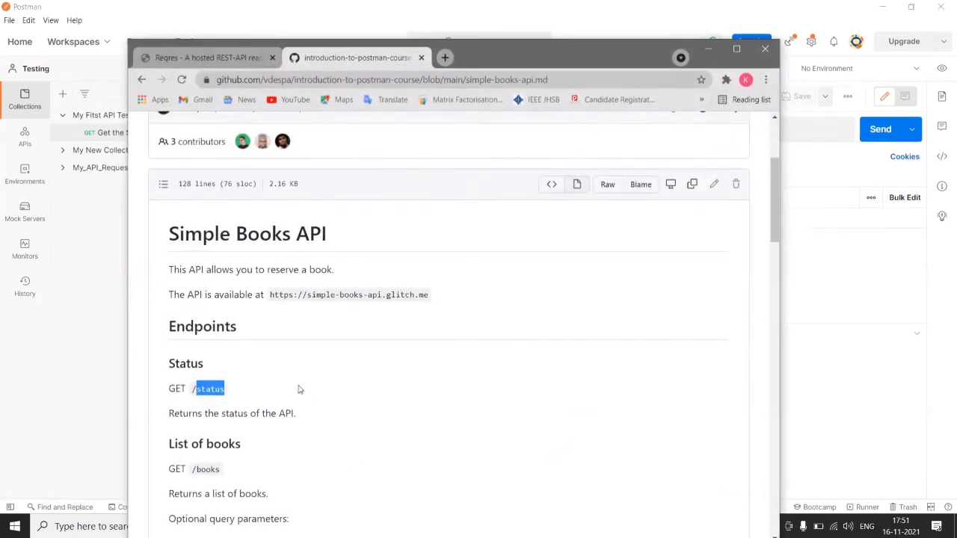
click(305, 380)
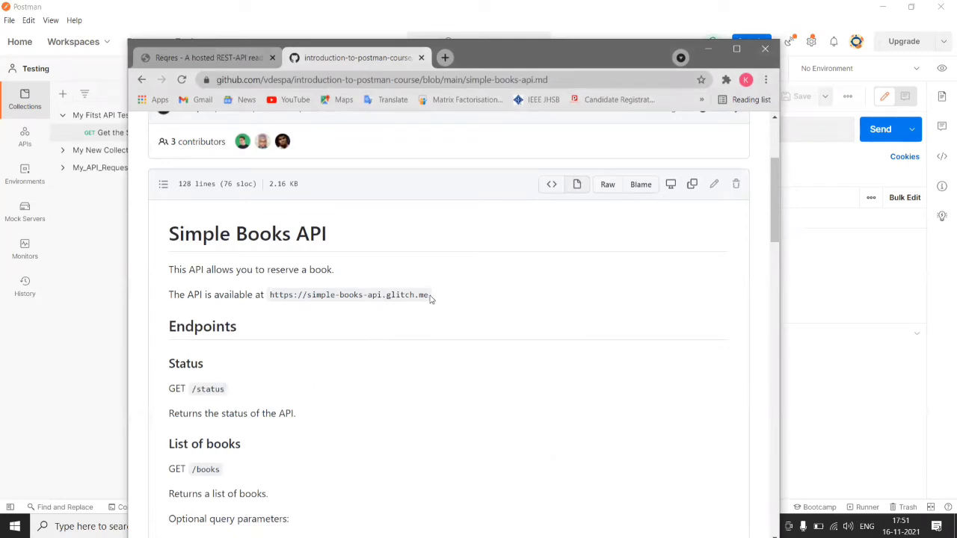
drag(430, 297, 269, 295)
key(ctrl+c)
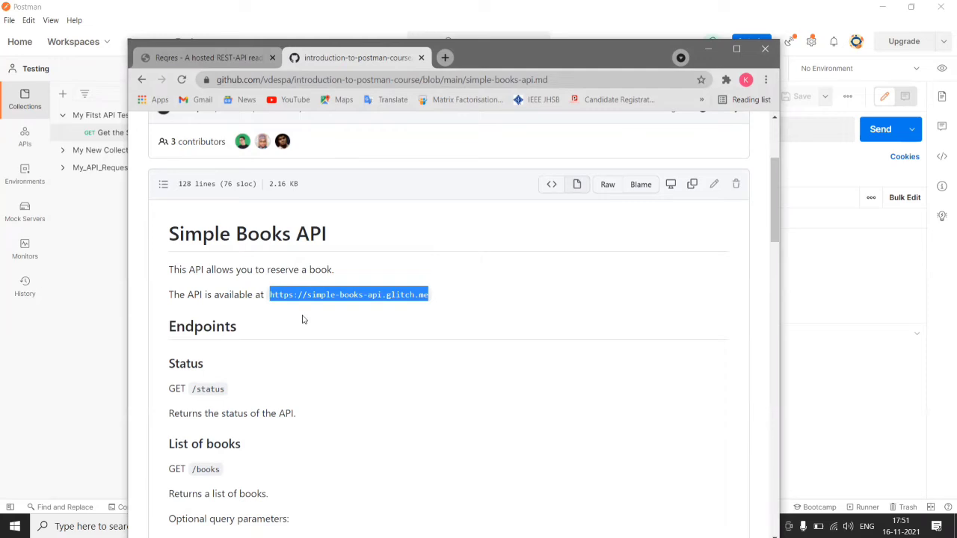
click(810, 274)
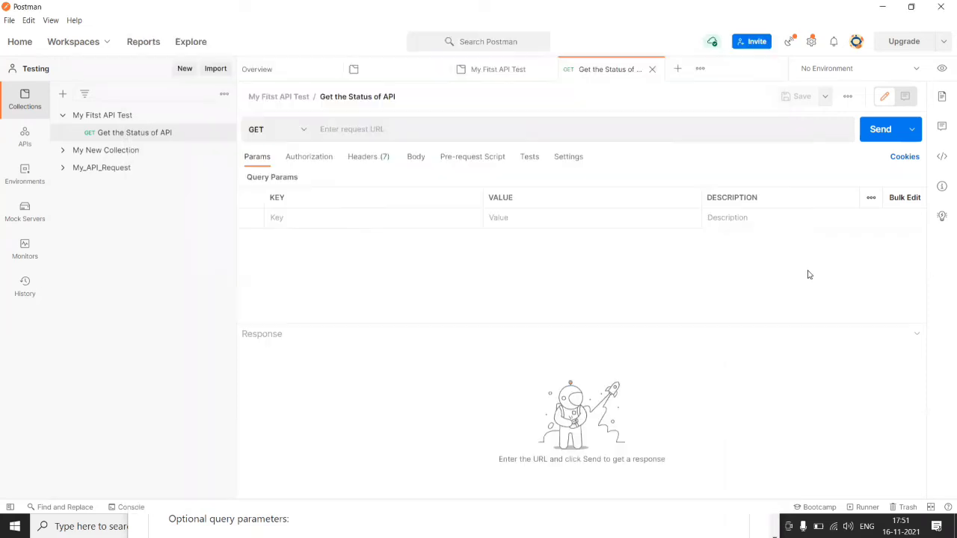
click(390, 132)
key(ctrl+v)
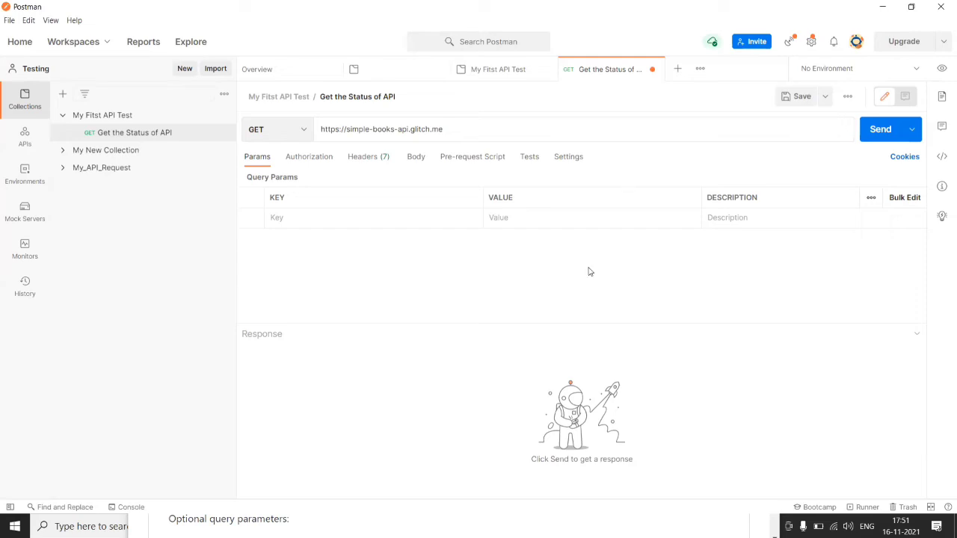
click(384, 435)
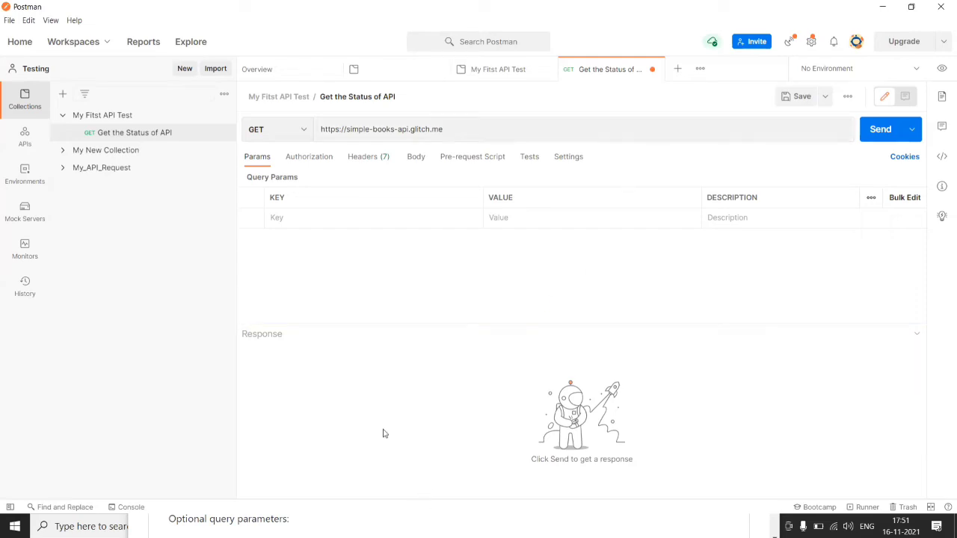
Copy the /status endpoint path from the Simple Books API documentation in the browser.
click(15, 525)
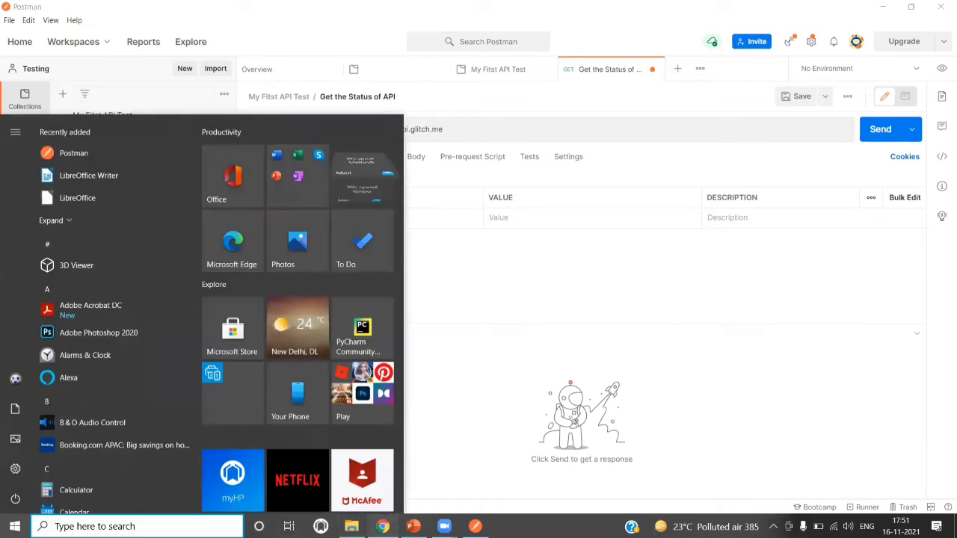
click(380, 523)
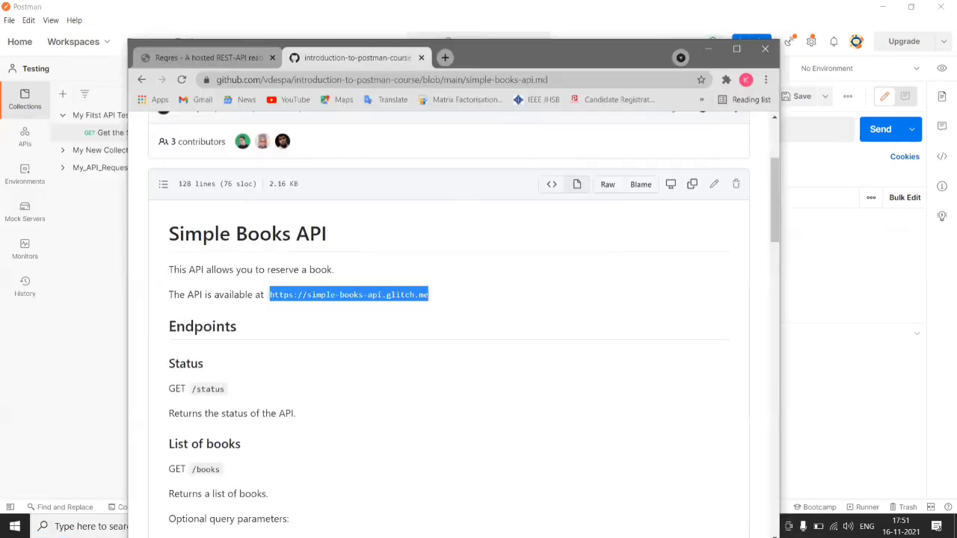
drag(225, 392, 192, 389)
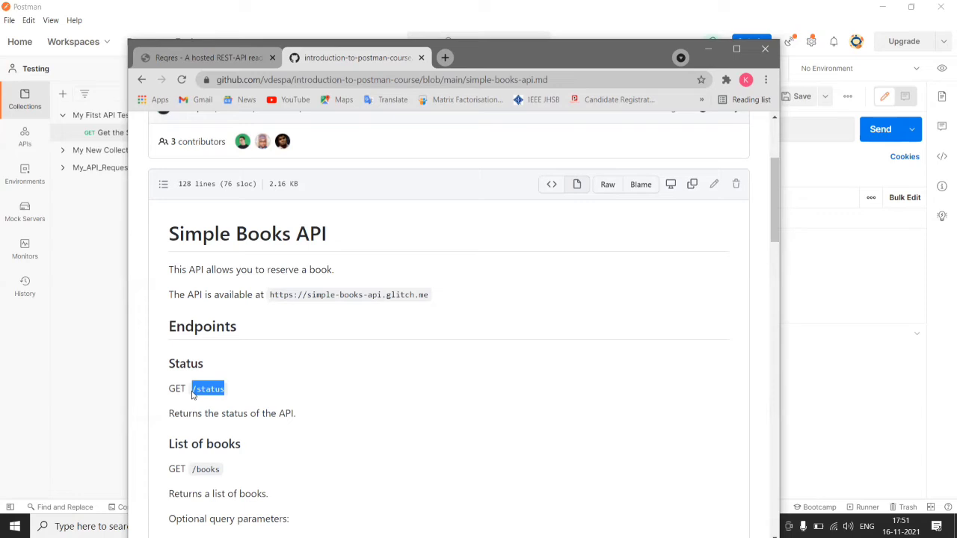
click(795, 334)
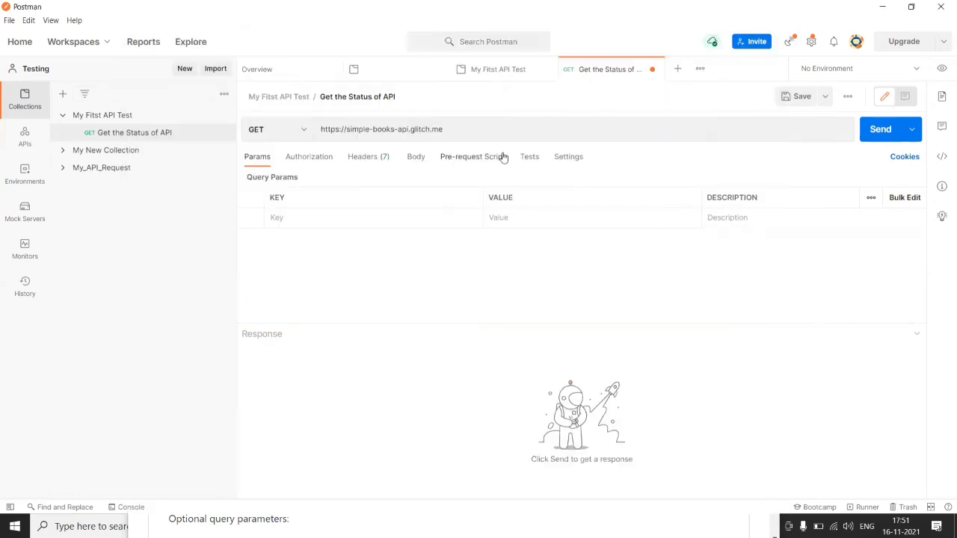
click(450, 131)
text(/)
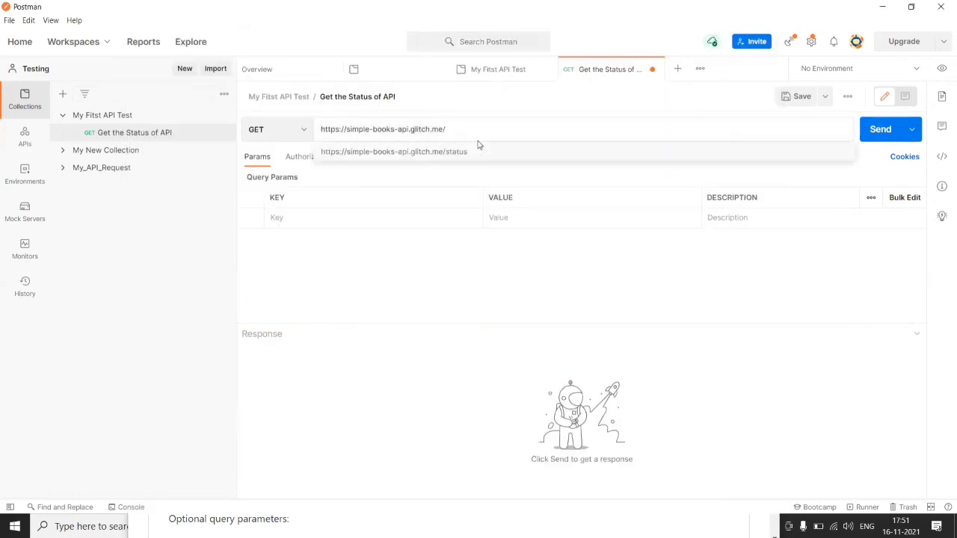
text(/status)
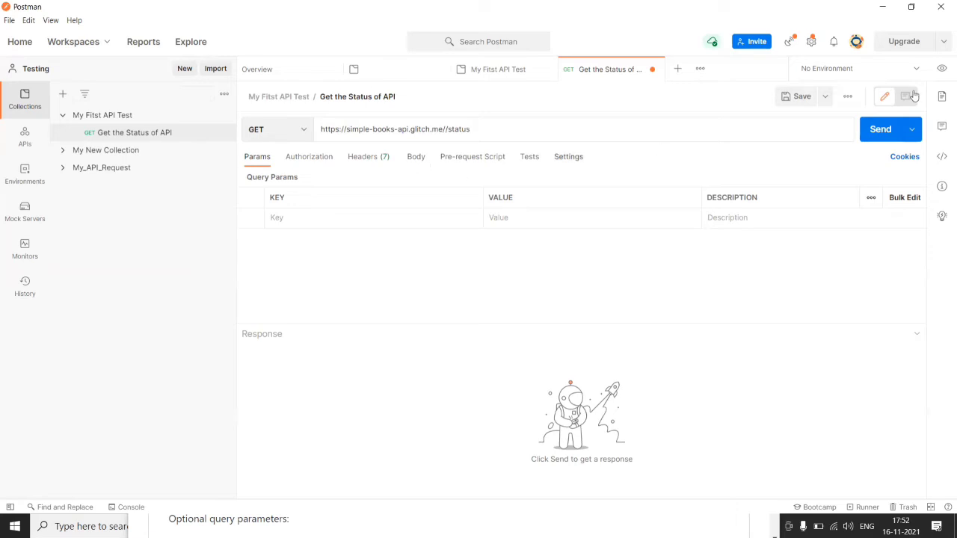
click(801, 97)
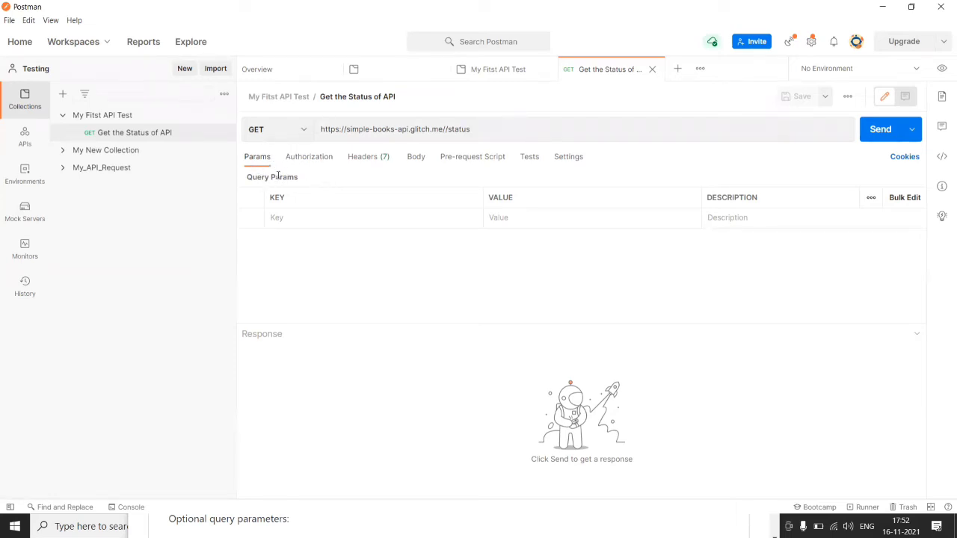
Look over the request's headers including the hidden ones, its body types, pre-request script, tests and settings.
click(363, 160)
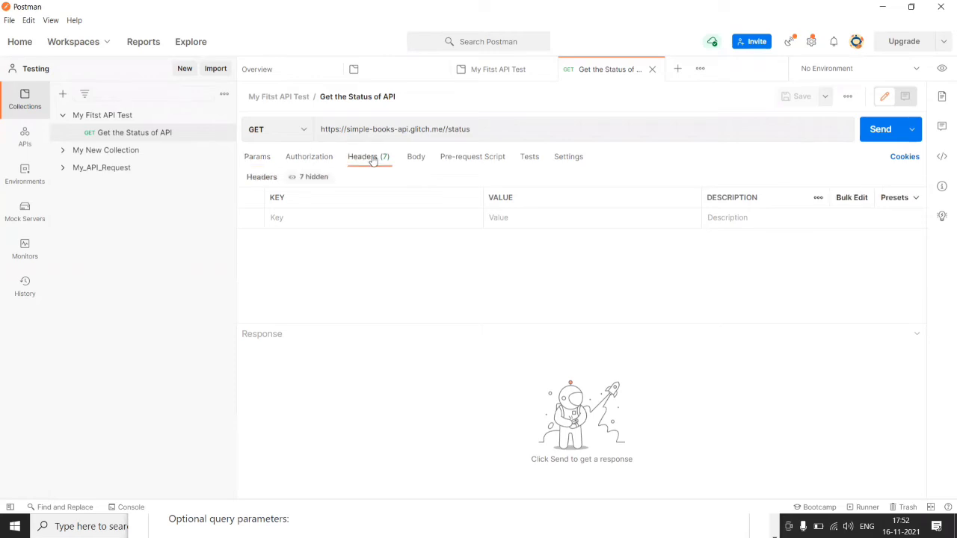
click(317, 177)
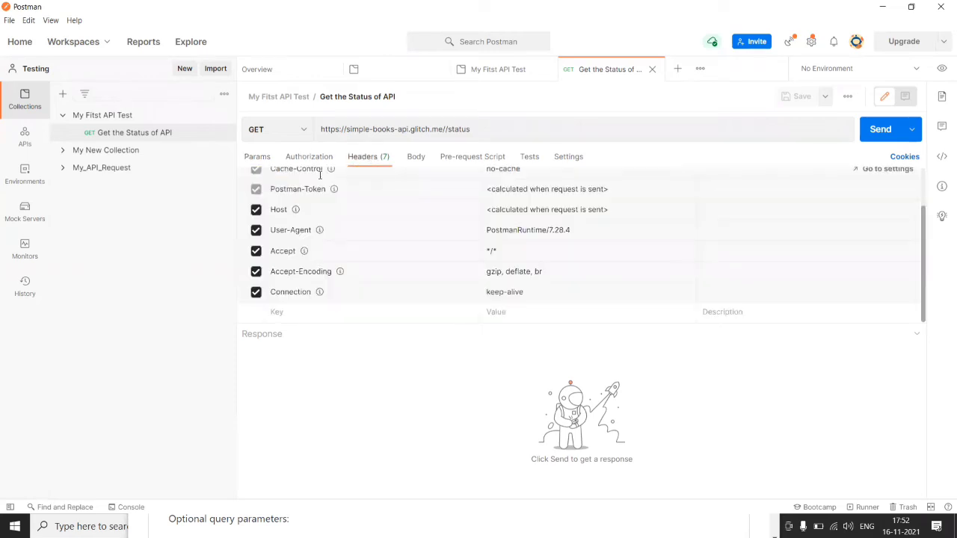
scroll(369, 228, down, 3)
click(414, 160)
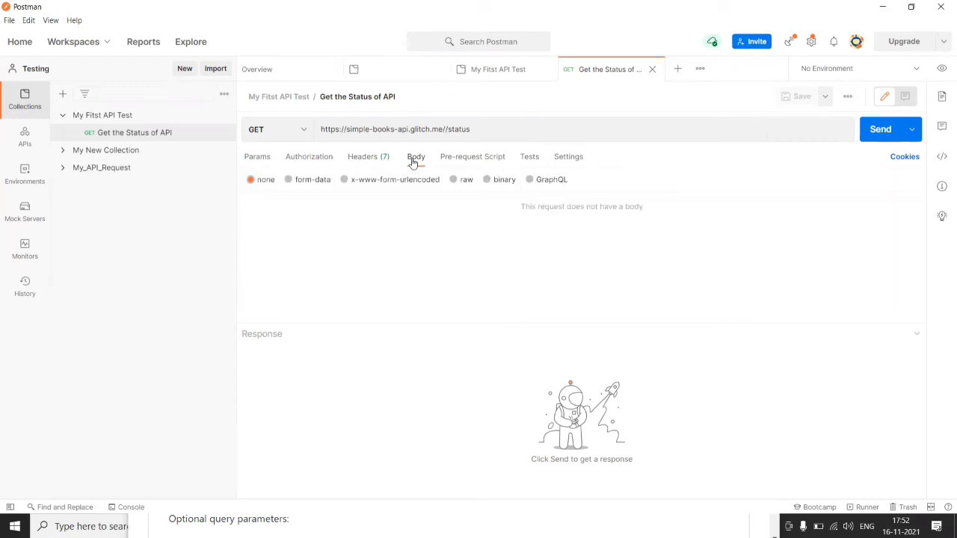
click(472, 158)
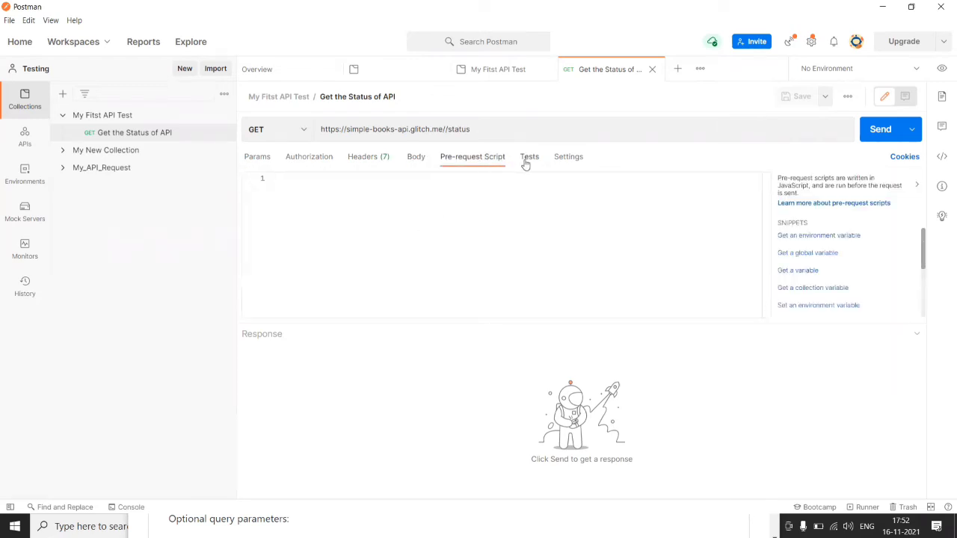
click(529, 159)
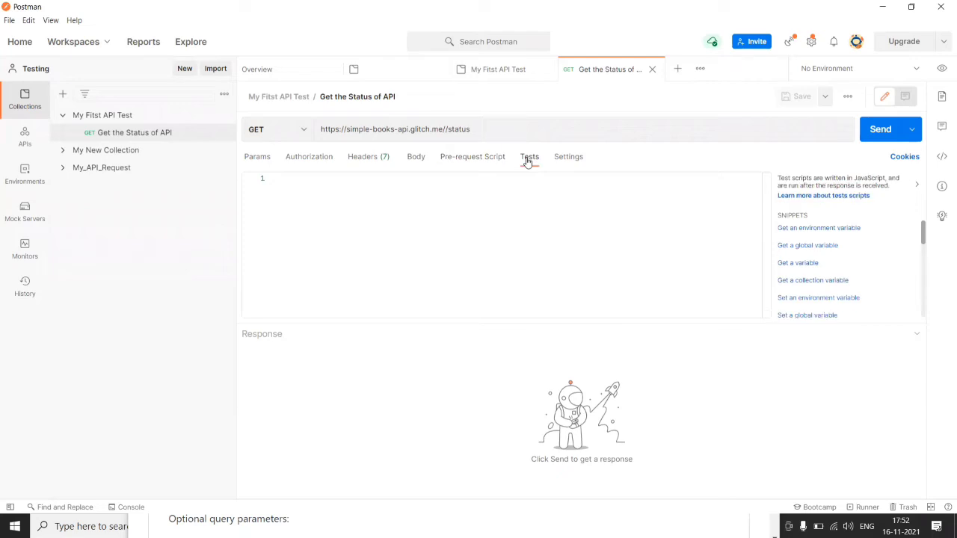
click(568, 158)
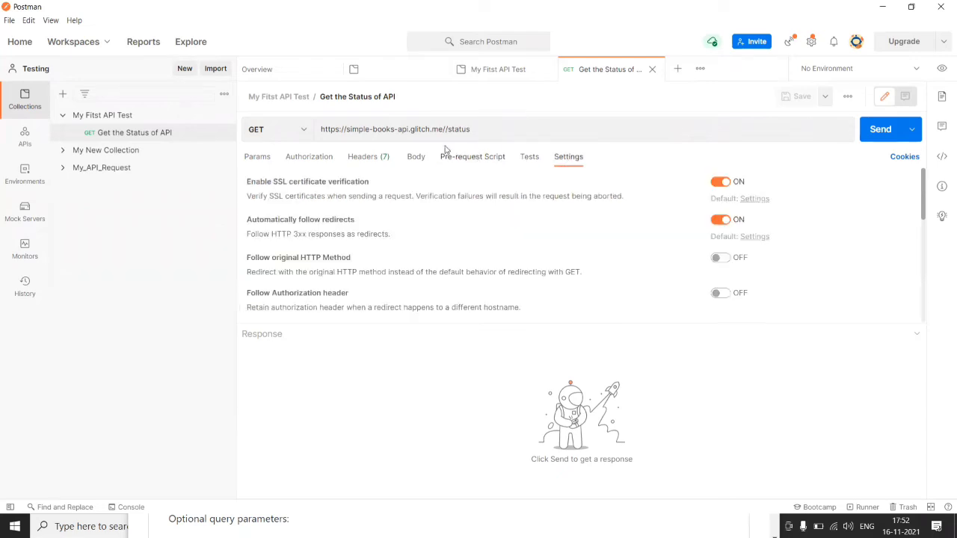
click(445, 130)
key(BackSpace)
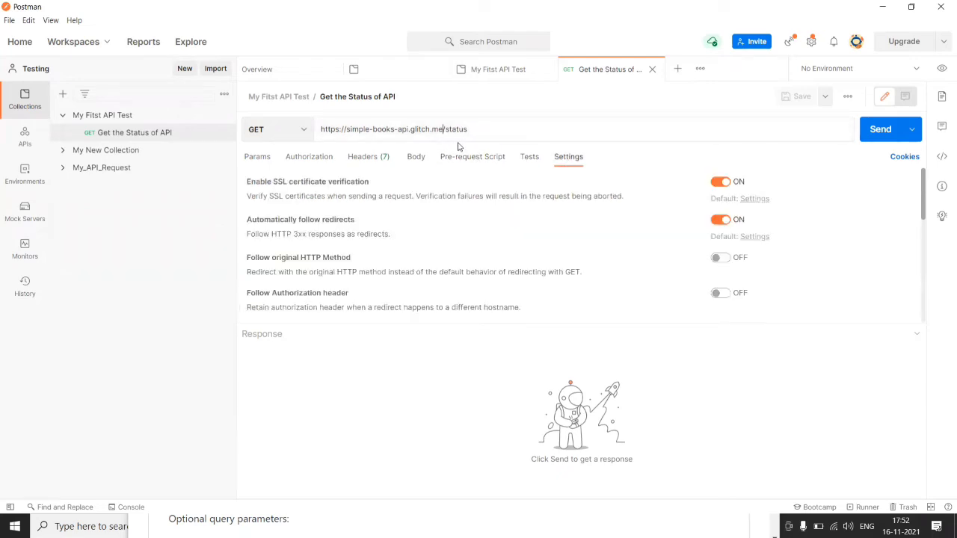
click(769, 365)
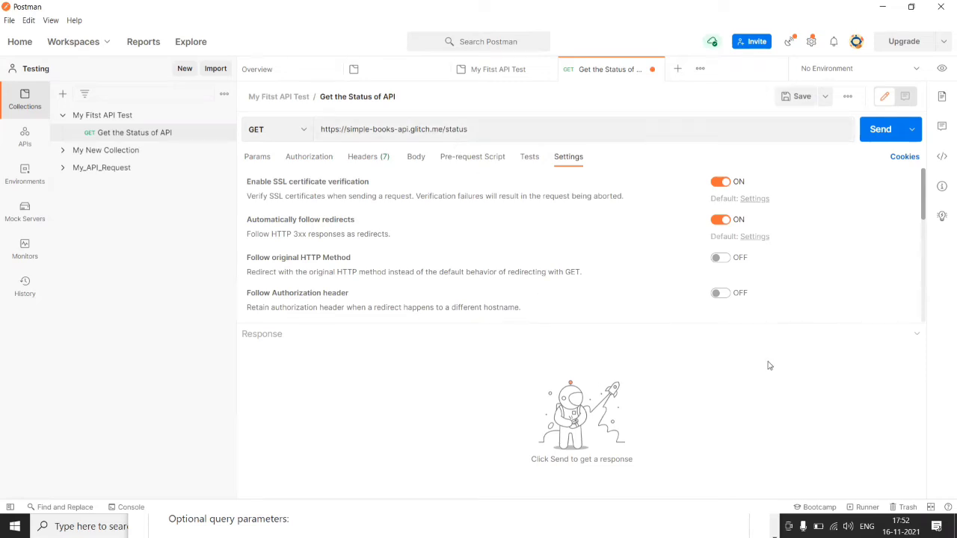
click(880, 131)
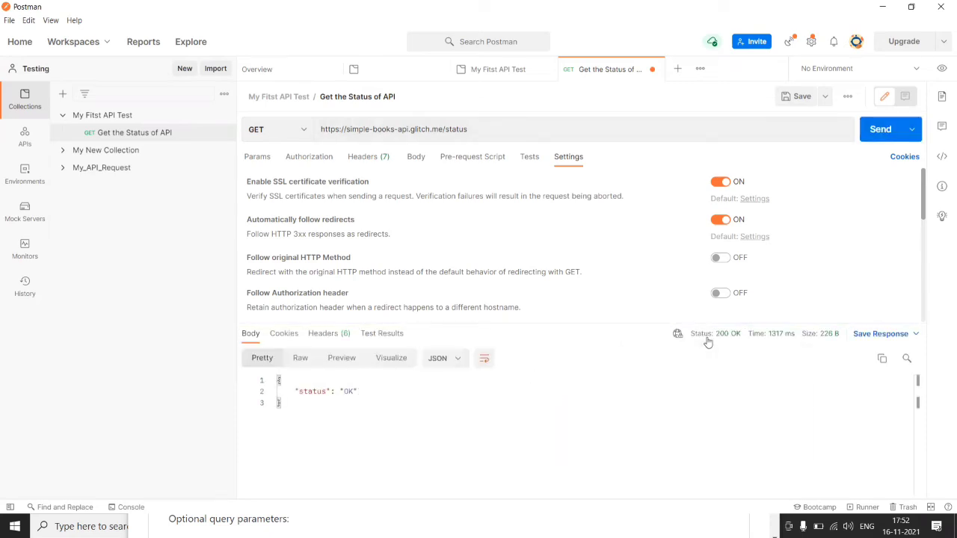
Examine the response's status code and the JSON returned in its body.
mouse_move(711, 342)
drag(301, 392, 355, 390)
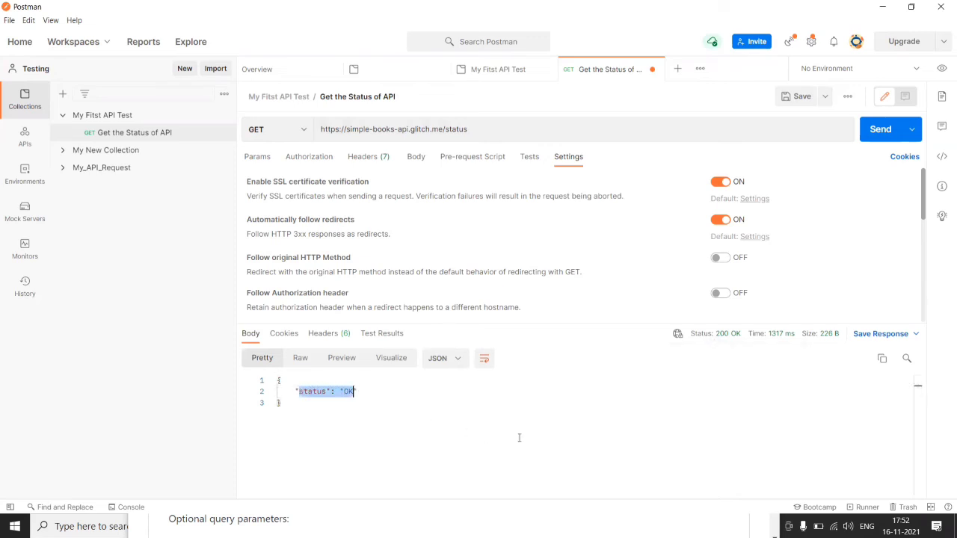
click(353, 400)
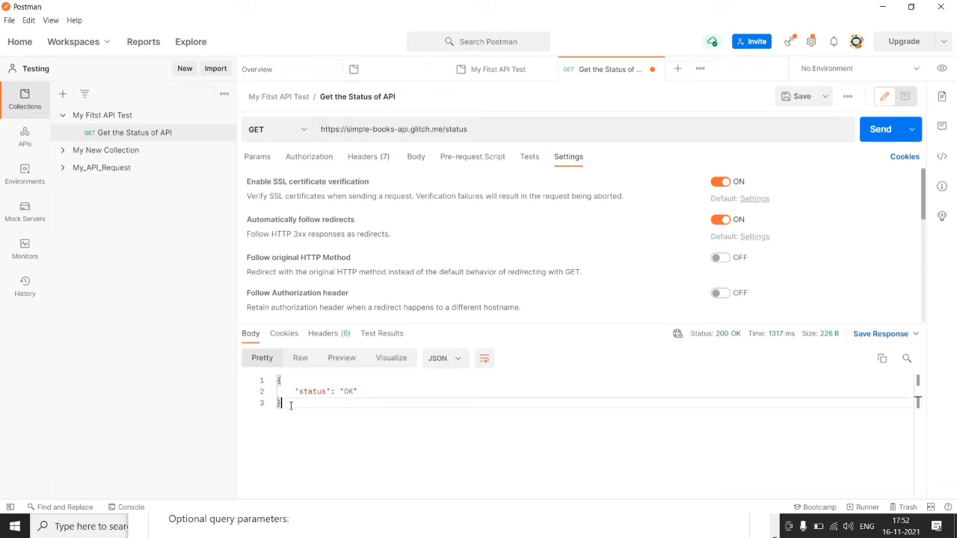
key(ctrl+a)
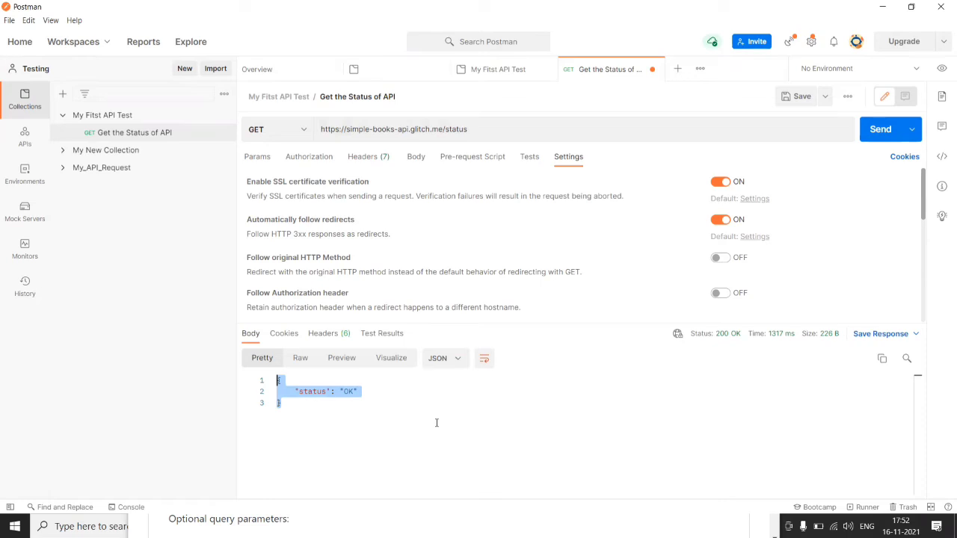
click(383, 408)
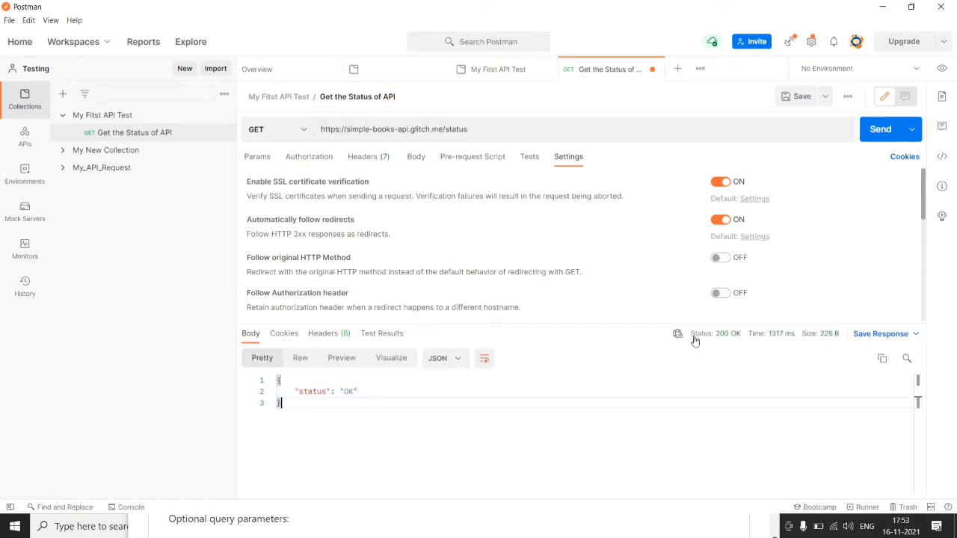
Look over the options for saving the response, including saving it to a file, without saving anything.
mouse_move(701, 339)
click(875, 336)
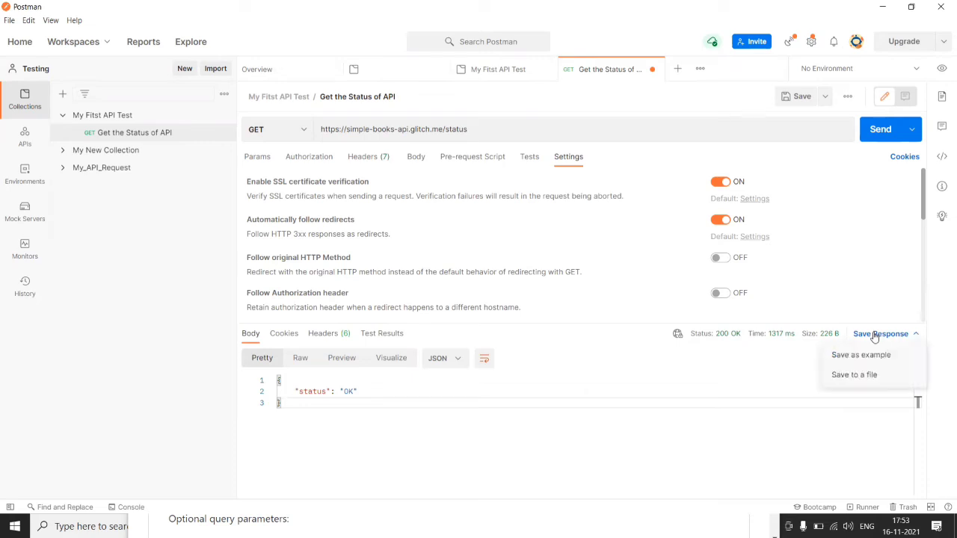
click(854, 375)
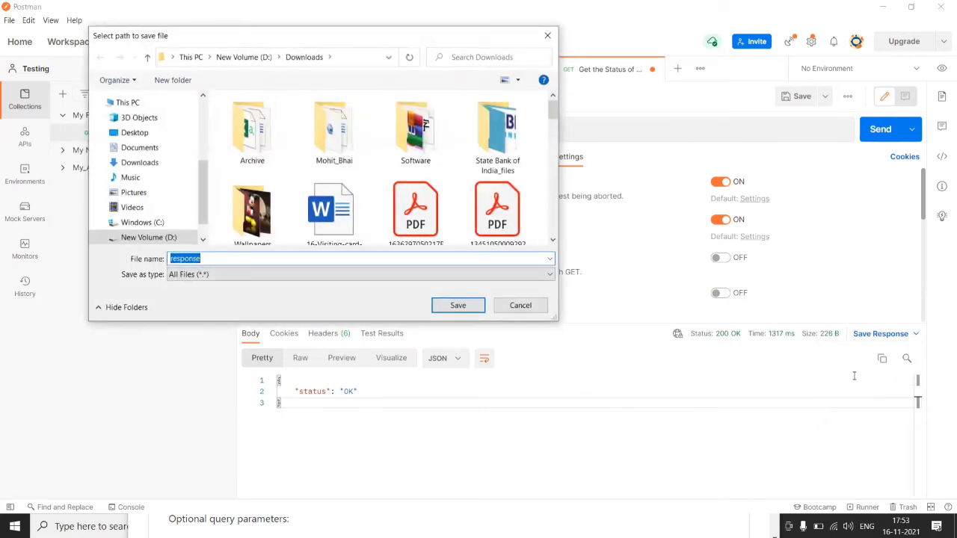
click(521, 306)
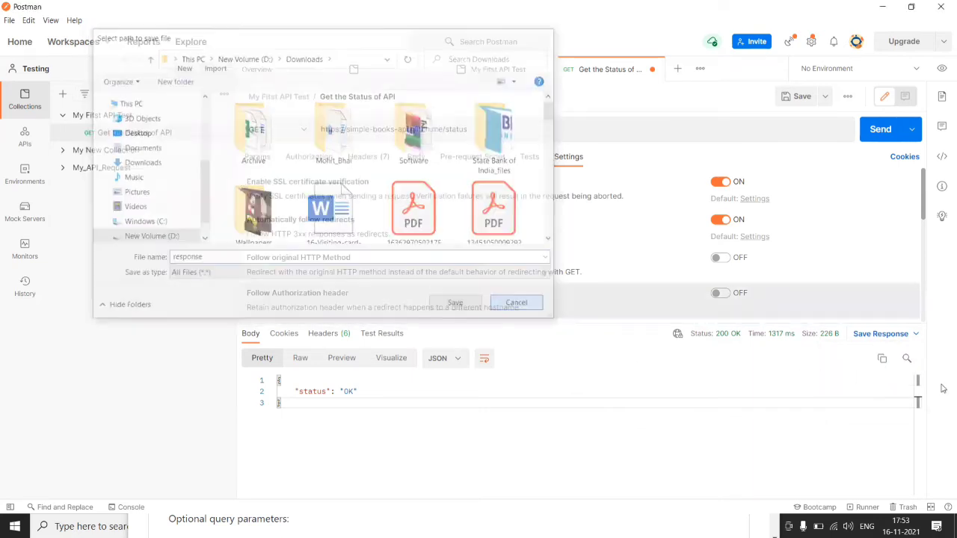
click(895, 335)
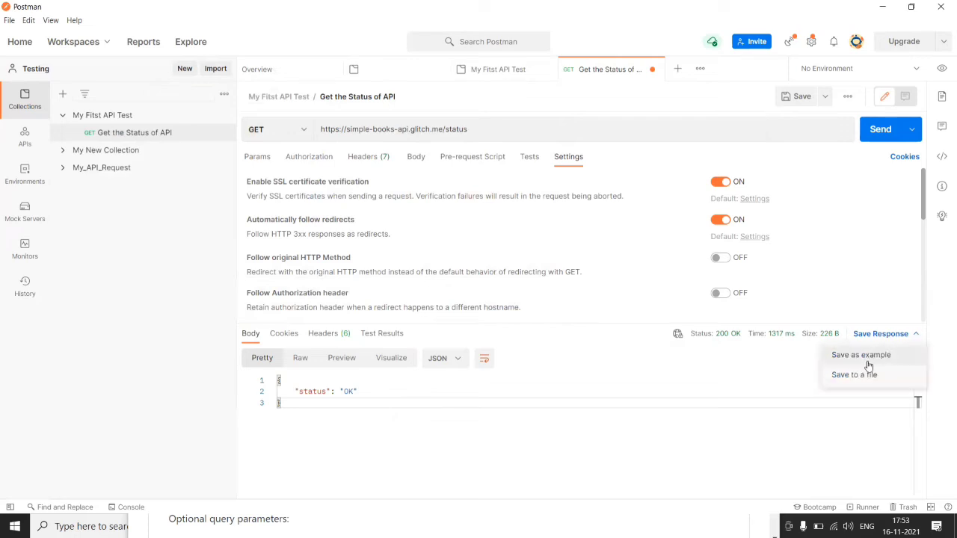
click(584, 489)
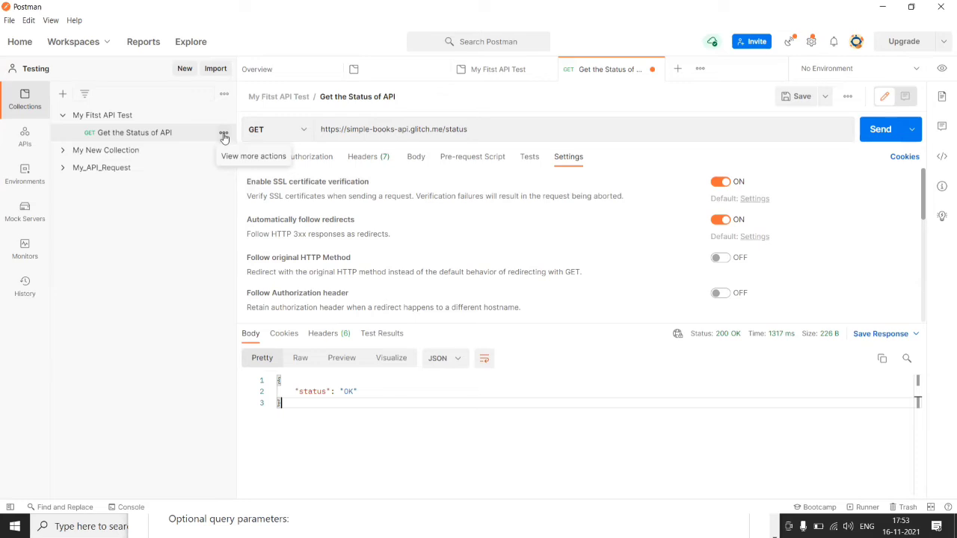
Duplicate the Get the Status of API request within My Fitst API Test and open the copy.
click(223, 135)
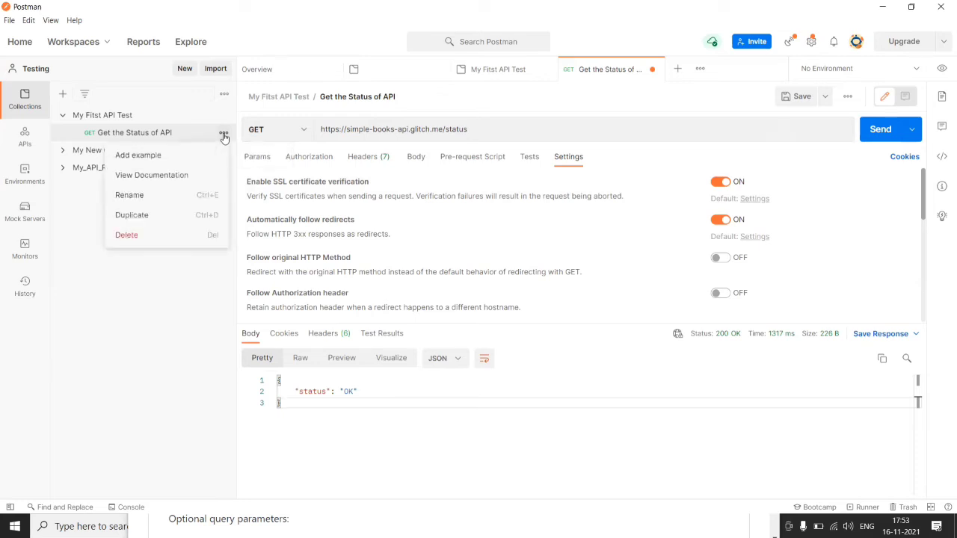
click(154, 218)
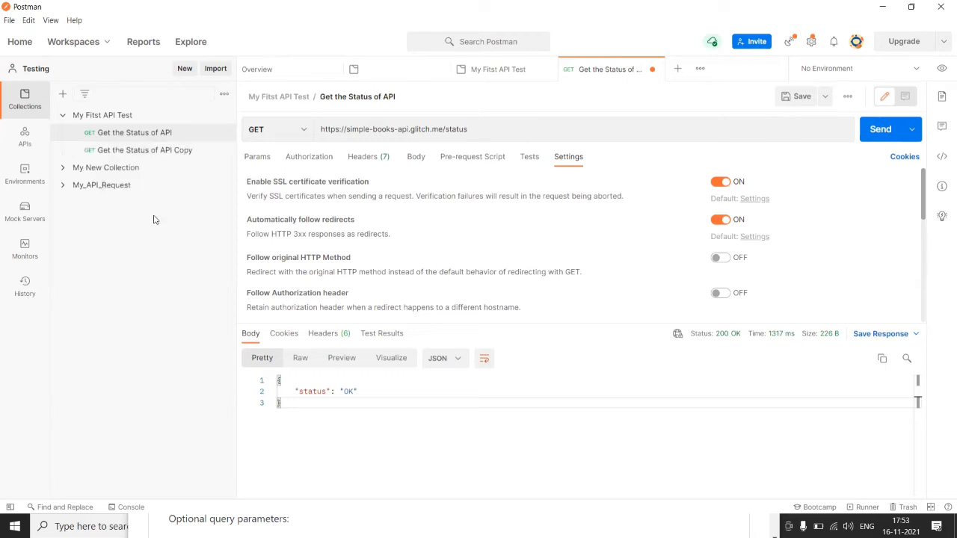
click(166, 152)
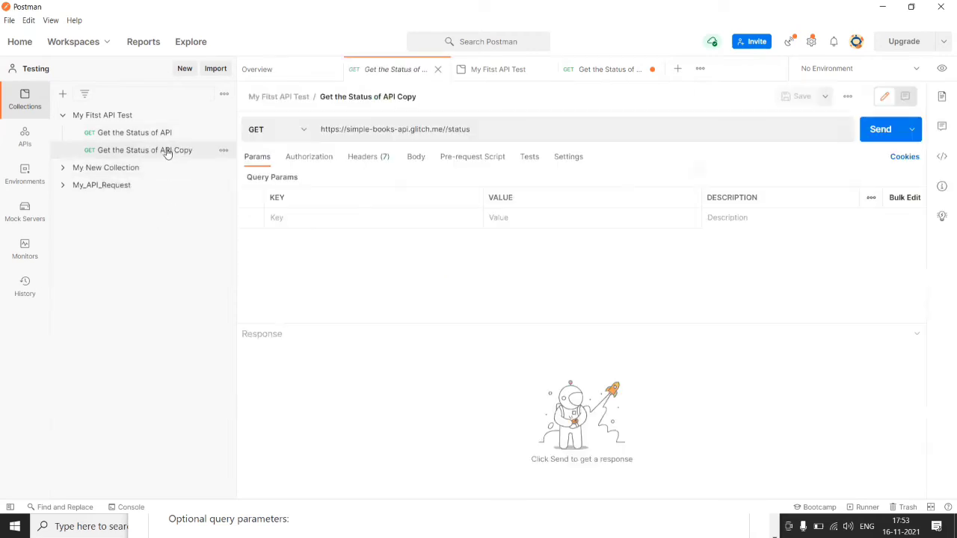
Rename the duplicated request as "Get the Books".
click(424, 99)
click(406, 97)
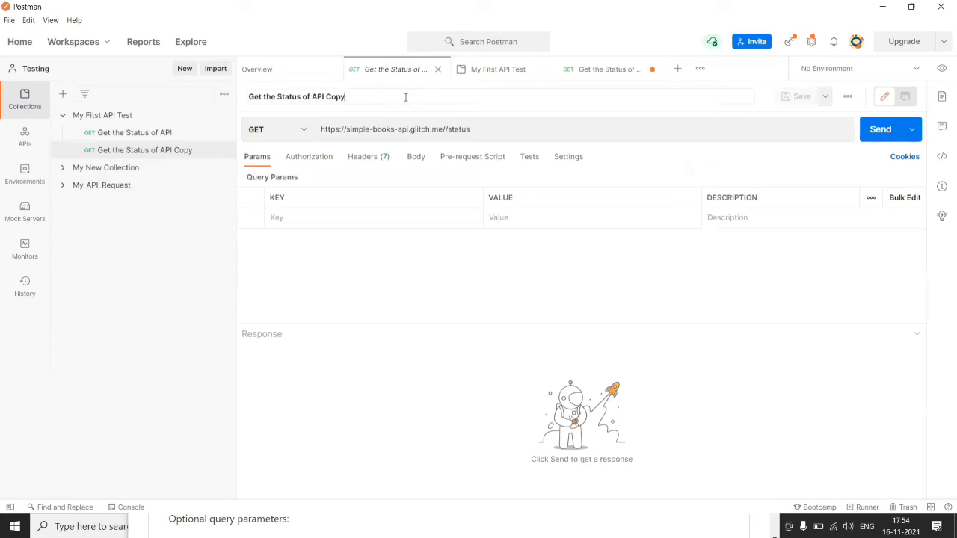
key(BackSpace)
key(BackSpace)
key(BackSpace)
key(BackSpace)
key(BackSpace)
key(BackSpace)
key(BackSpace)
key(BackSpace)
key(BackSpace)
key(BackSpace)
key(BackSpace)
key(BackSpace)
key(BackSpace)
key(BackSpace)
key(BackSpace)
key(BackSpace)
key(BackSpace)
key(BackSpace)
text(Books)
click(132, 302)
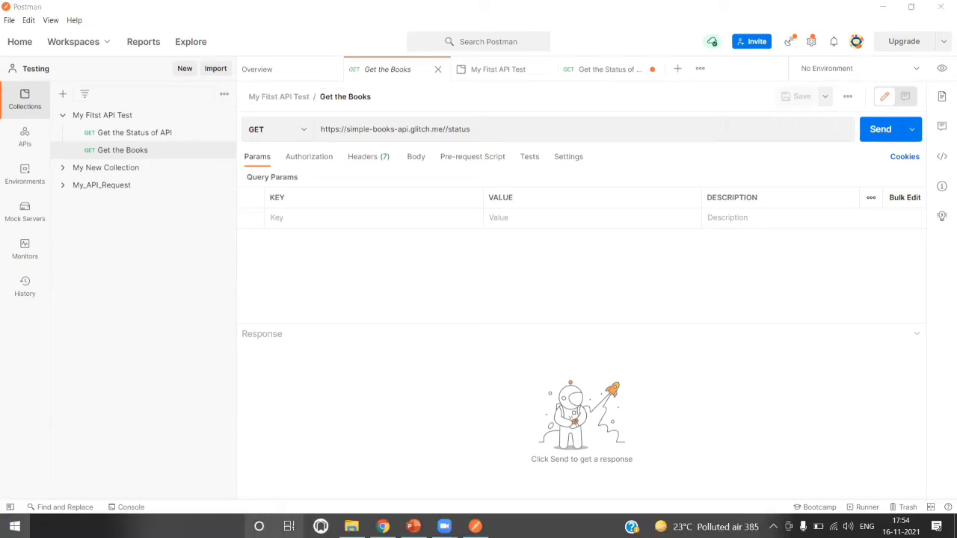
Copy the /books path under List of books from the Simple Books API documentation in the browser.
click(15, 527)
key(alt+Tab)
scroll(340, 378, down, 3)
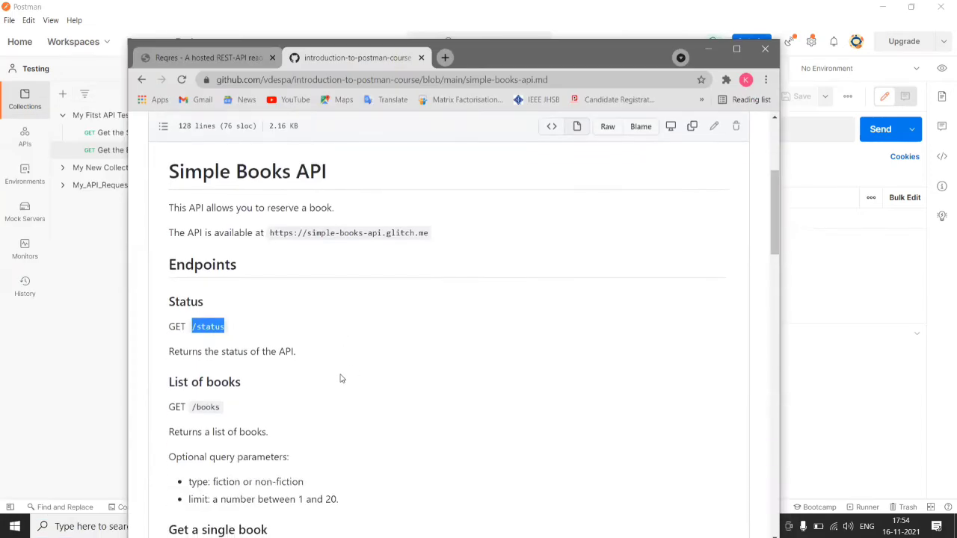
scroll(340, 378, down, 1)
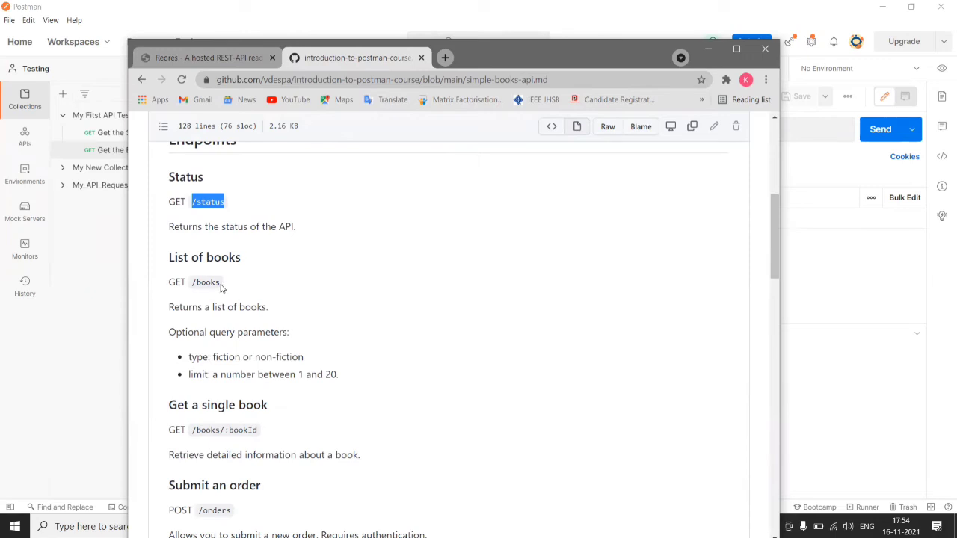
click(222, 287)
drag(221, 288, 192, 285)
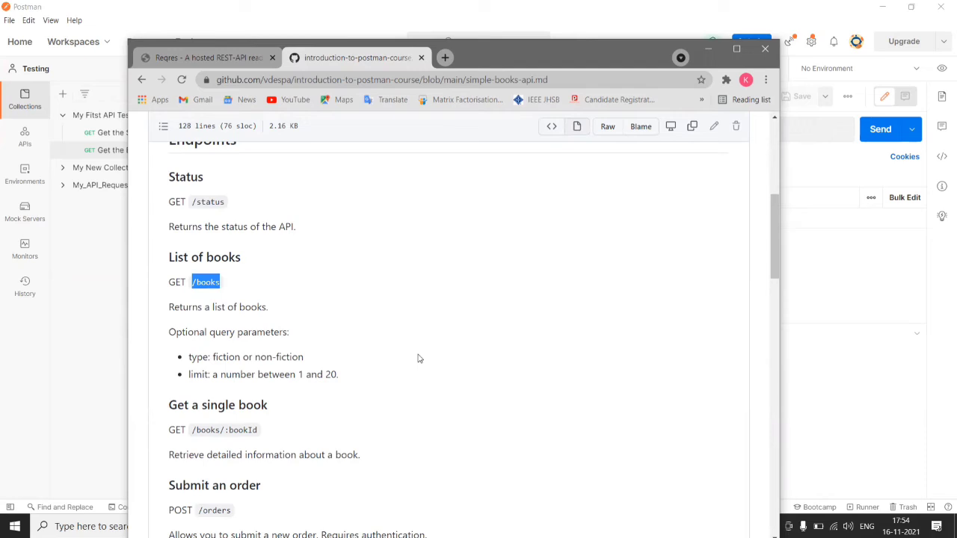
click(821, 305)
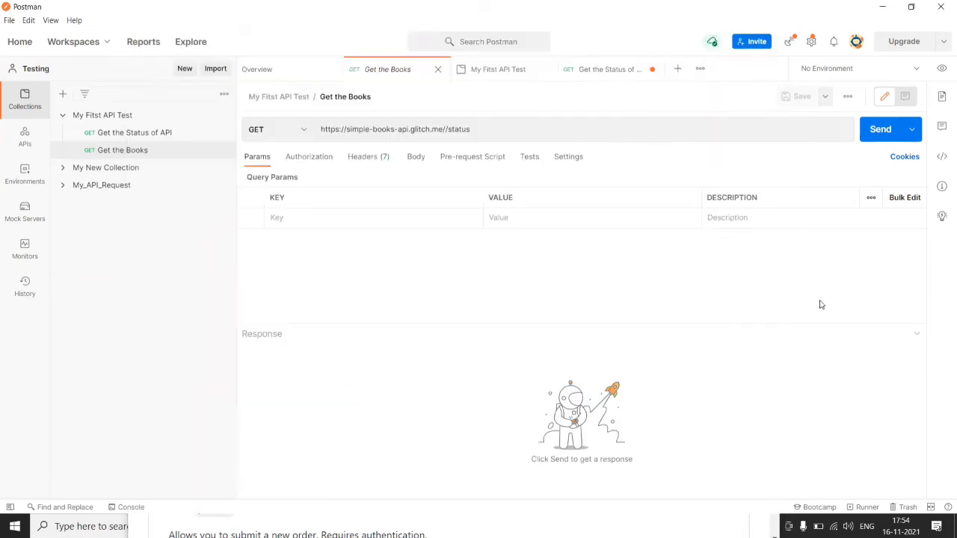
drag(465, 130, 472, 129)
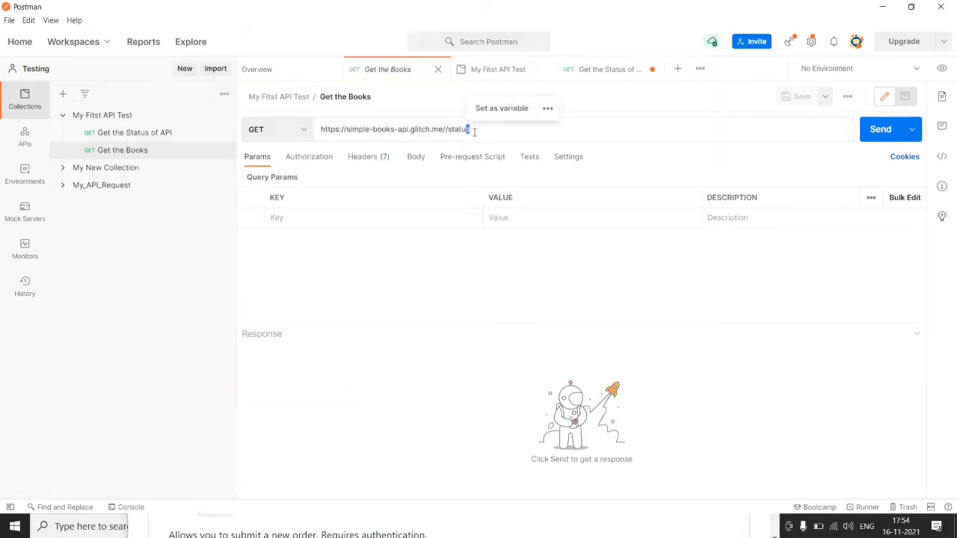
click(475, 131)
key(BackSpace)
key(BackSpace)
key(BackSpace)
key(BackSpace)
key(BackSpace)
key(BackSpace)
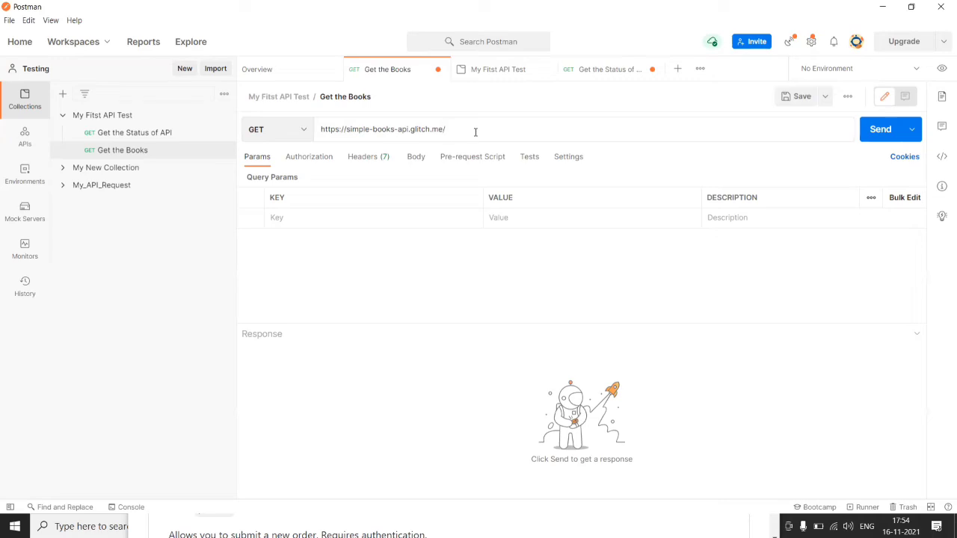
text(/books)
key(BackSpace)
key(BackSpace)
key(BackSpace)
key(BackSpace)
key(BackSpace)
key(BackSpace)
text(books)
click(798, 95)
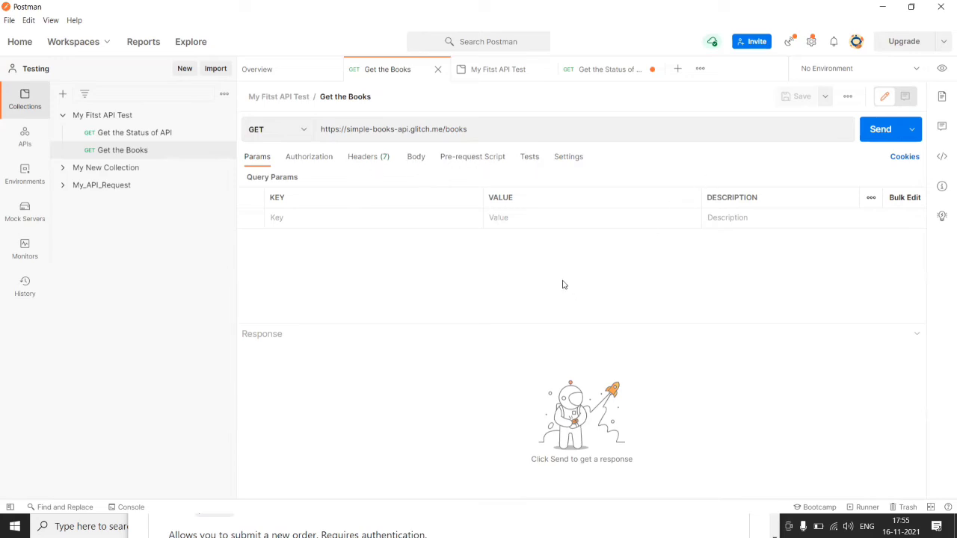
Send the Get the Books request and enlarge the response area.
click(881, 130)
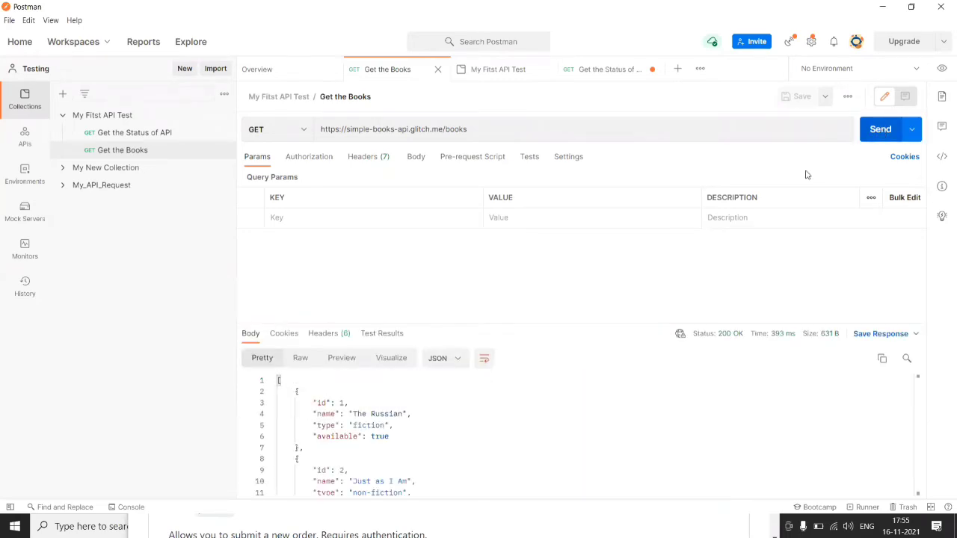
drag(521, 327, 540, 247)
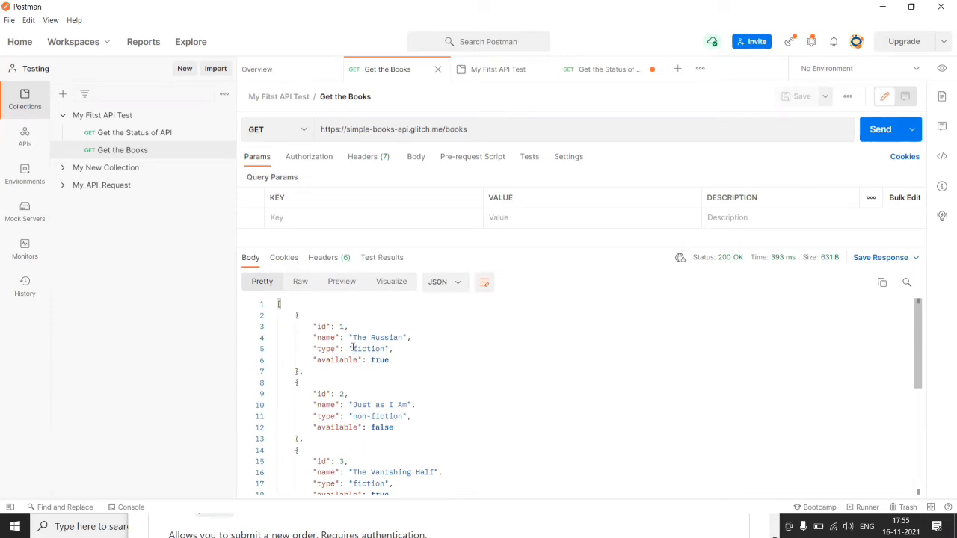
Look through the returned list of books, examining each entry's id, name, type and availability.
scroll(353, 349, down, 5)
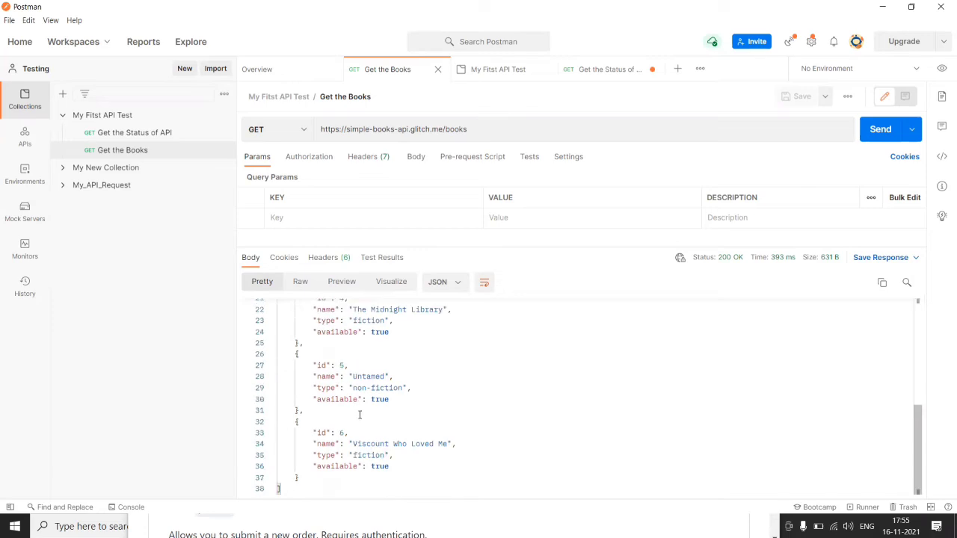
scroll(360, 416, up, 5)
scroll(360, 414, down, 5)
scroll(360, 413, up, 5)
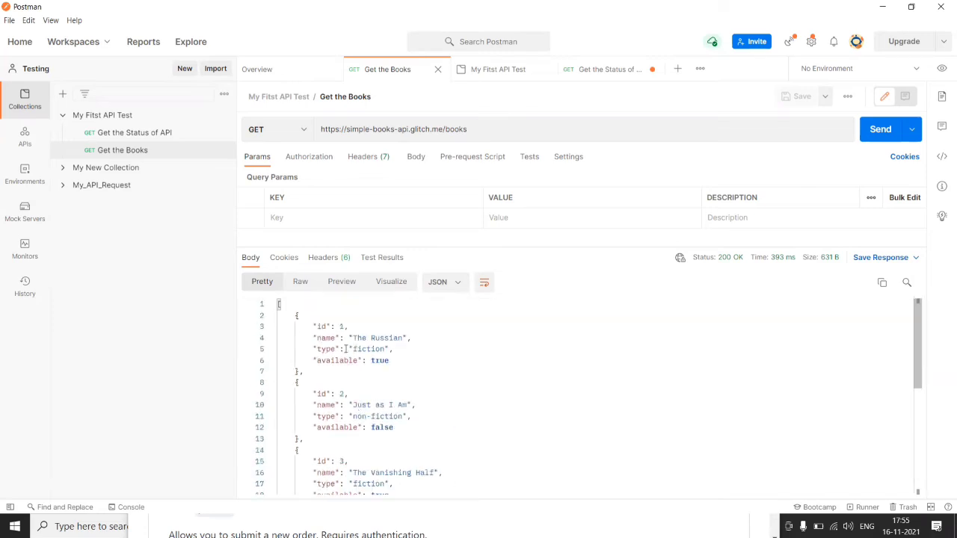
scroll(355, 397, down, 4)
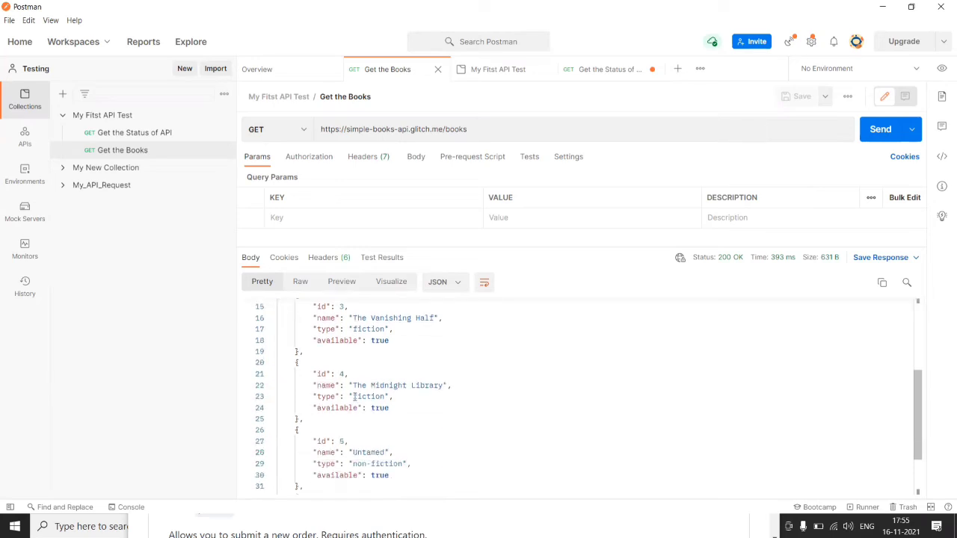
scroll(355, 397, down, 1)
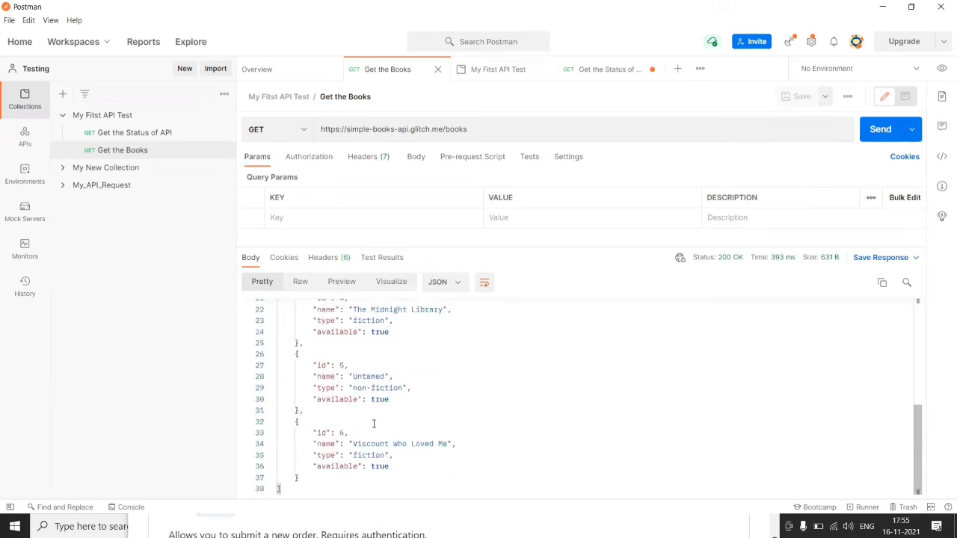
scroll(374, 441, up, 5)
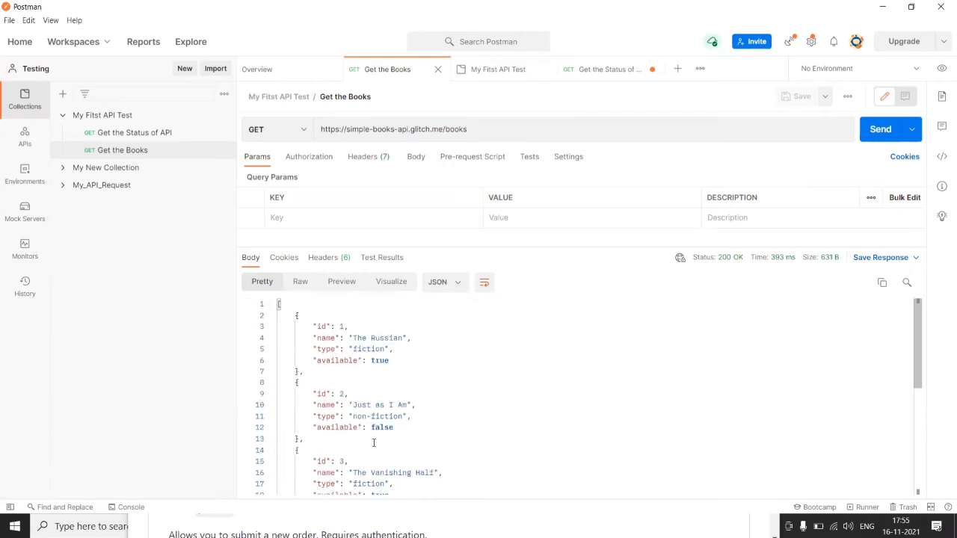
scroll(374, 404, down, 5)
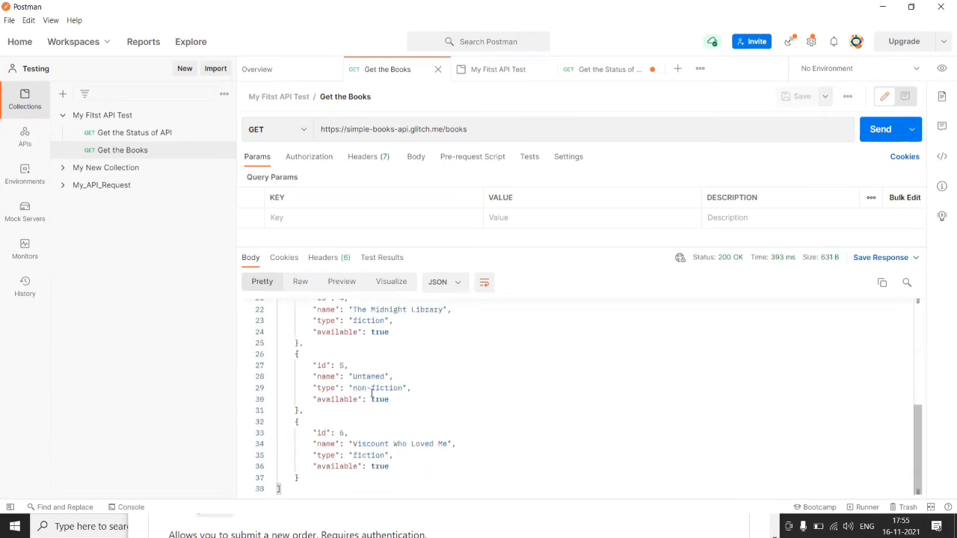
scroll(372, 394, up, 5)
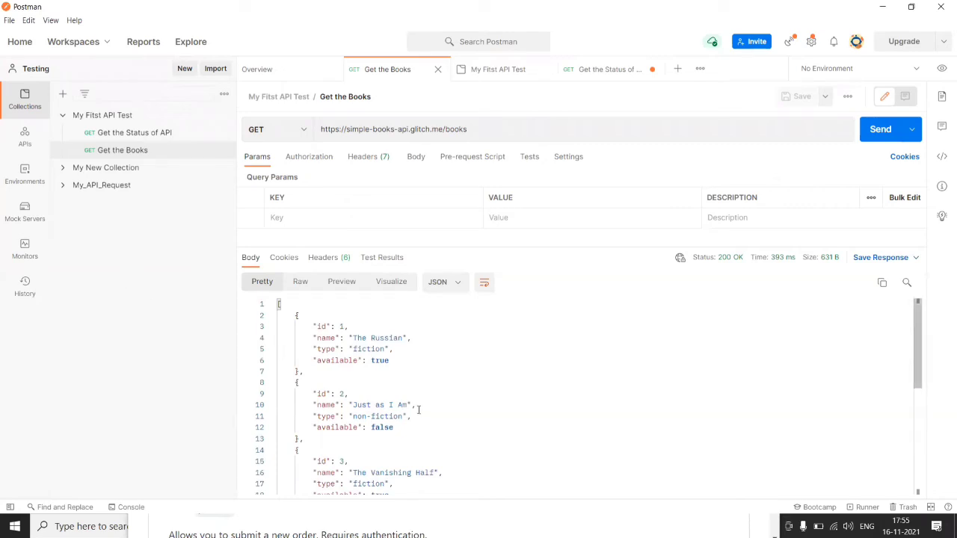
click(372, 350)
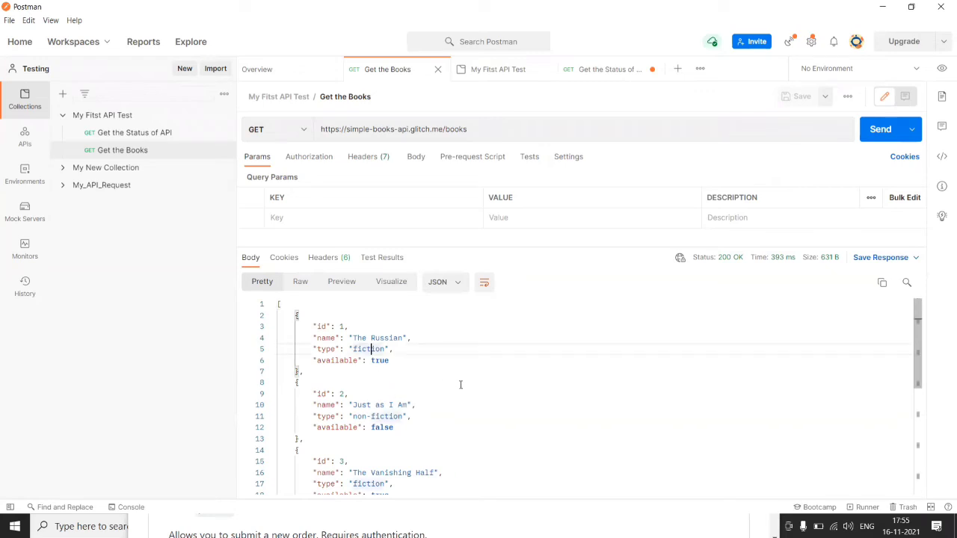
scroll(460, 385, down, 3)
scroll(457, 389, up, 3)
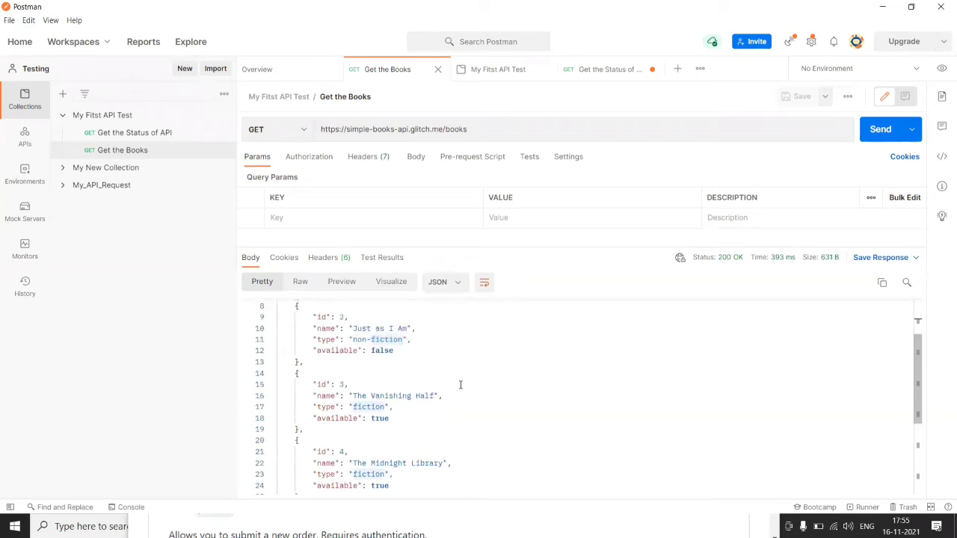
Duplicate the Get the Books request within My Fitst API Test and open the copy.
mouse_move(221, 154)
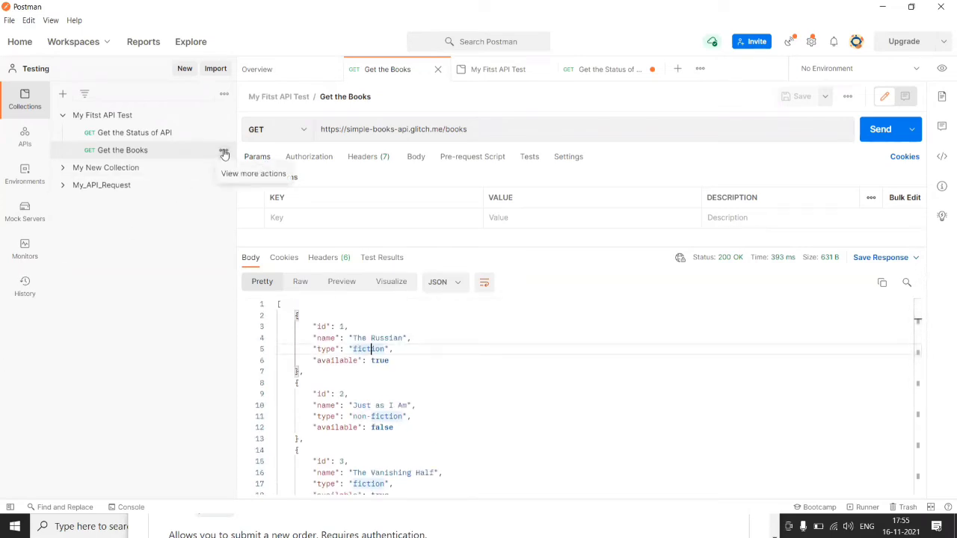
click(224, 153)
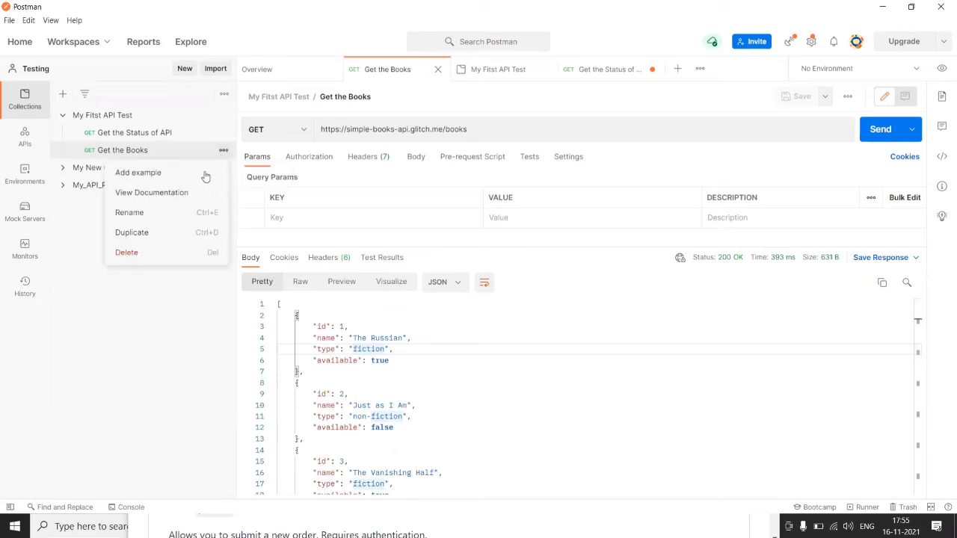
click(163, 235)
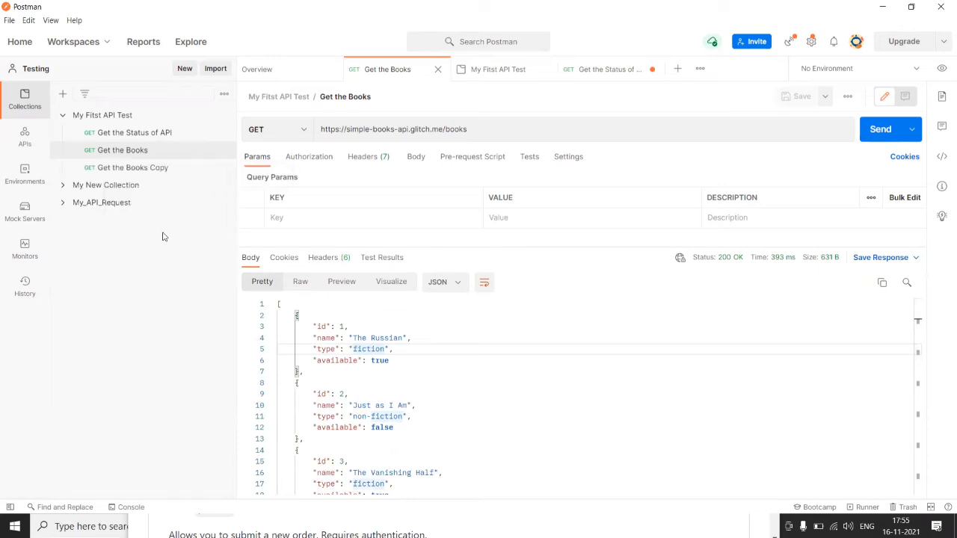
click(154, 169)
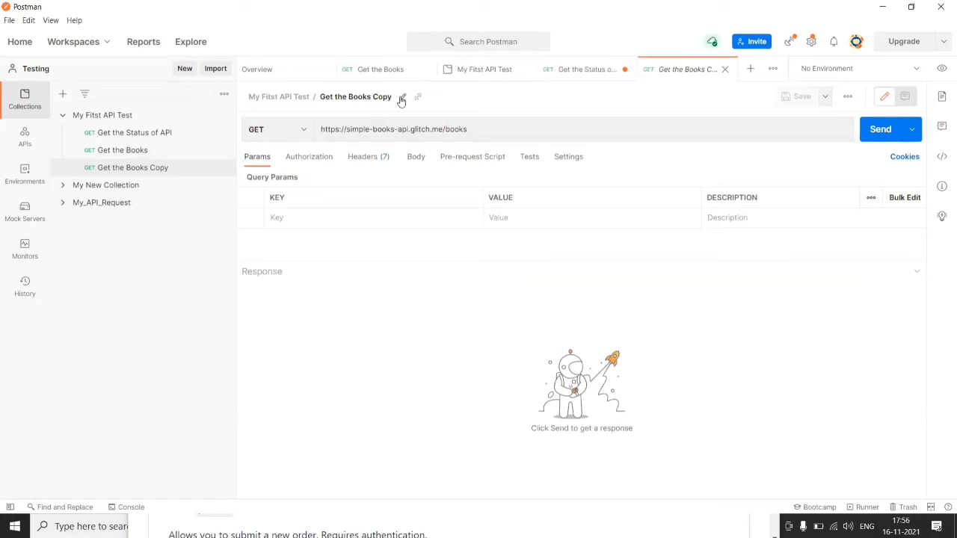
Rename the duplicated request as "Get the Single Book".
click(403, 97)
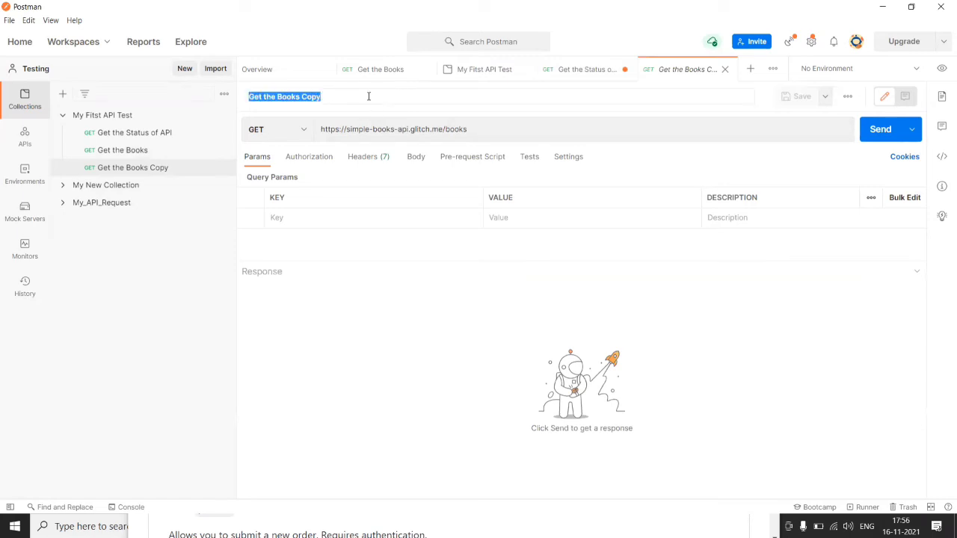
click(326, 97)
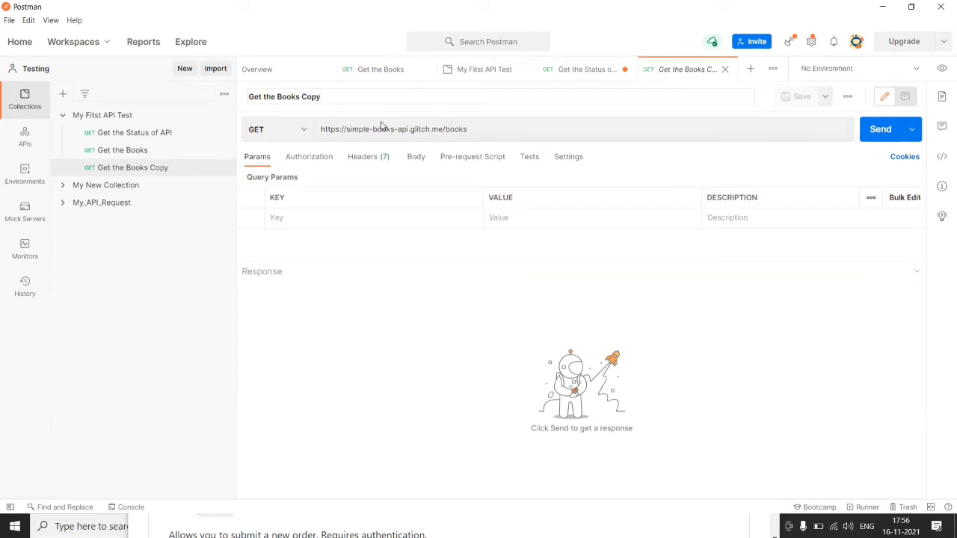
key(BackSpace)
key(BackSpace)
key(BackSpace)
key(BackSpace)
key(BackSpace)
key(BackSpace)
key(BackSpace)
key(BackSpace)
key(BackSpace)
key(BackSpace)
key(BackSpace)
text(Simgle)
key(BackSpace)
key(BackSpace)
key(BackSpace)
key(BackSpace)
text(ngle Book)
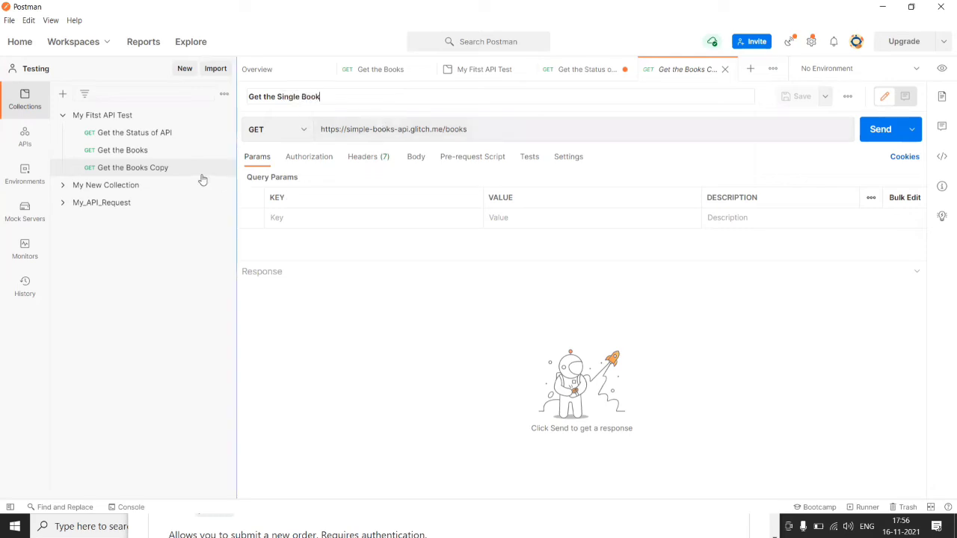
click(173, 241)
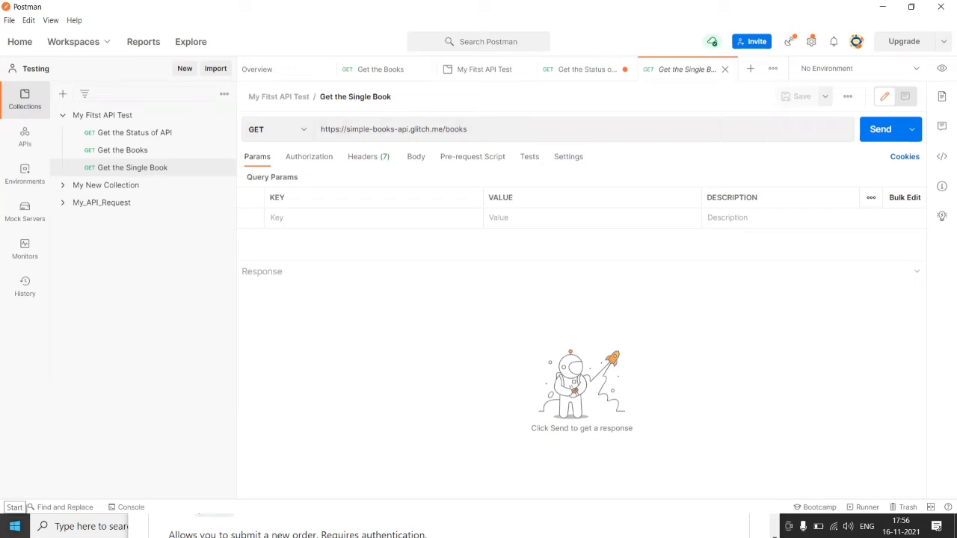
Switch to Chrome and copy the /books/:bookId path under Get a single book from the Simple Books API documentation.
click(15, 526)
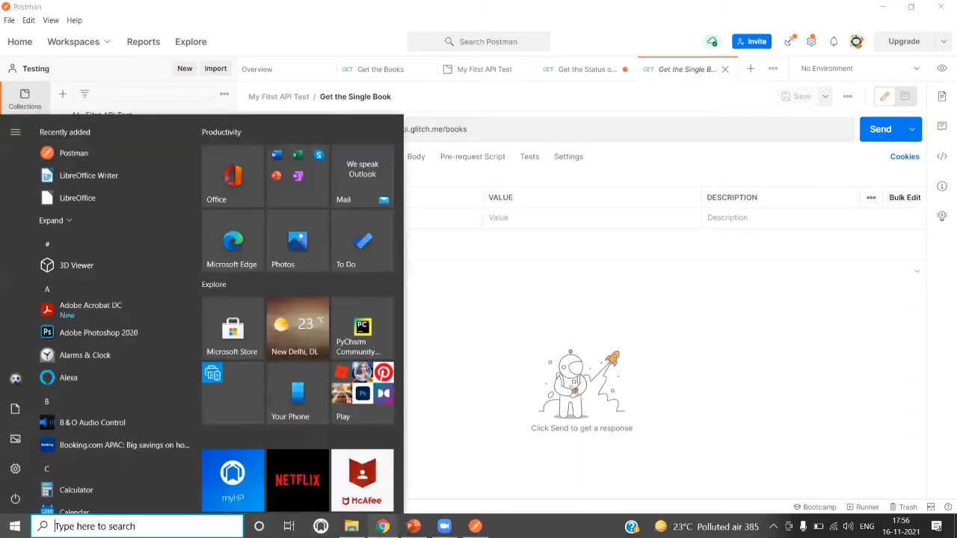
click(383, 527)
scroll(363, 373, down, 1)
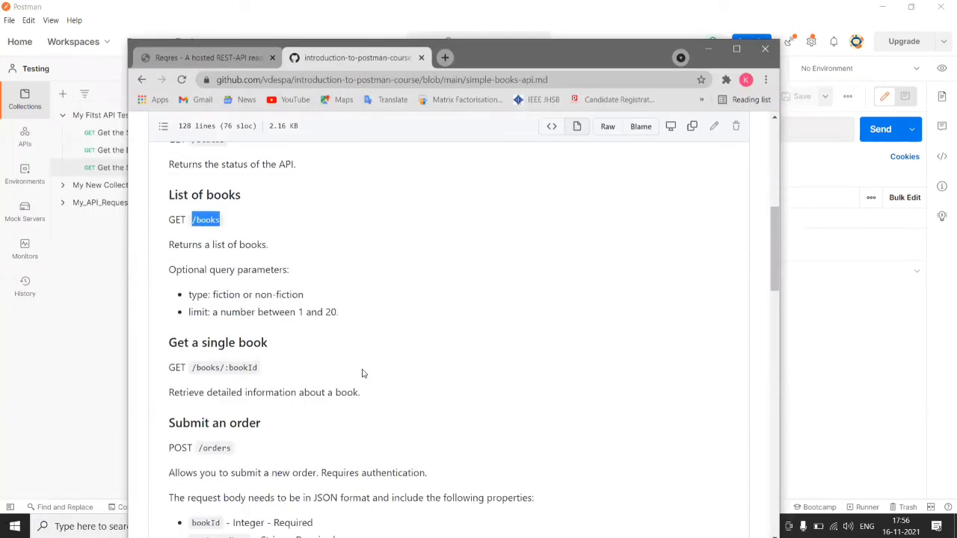
scroll(363, 373, down, 1)
click(262, 311)
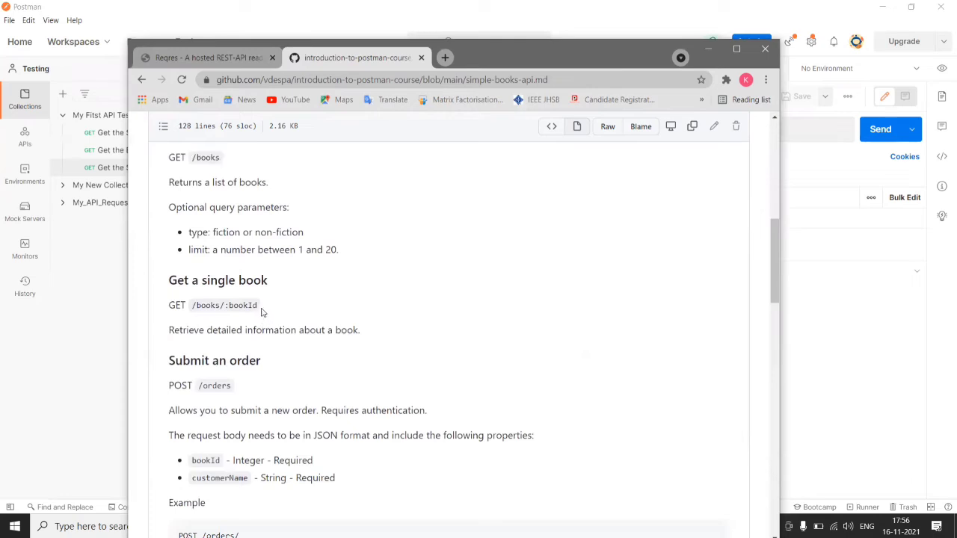
drag(262, 311, 192, 312)
key(ctrl+c)
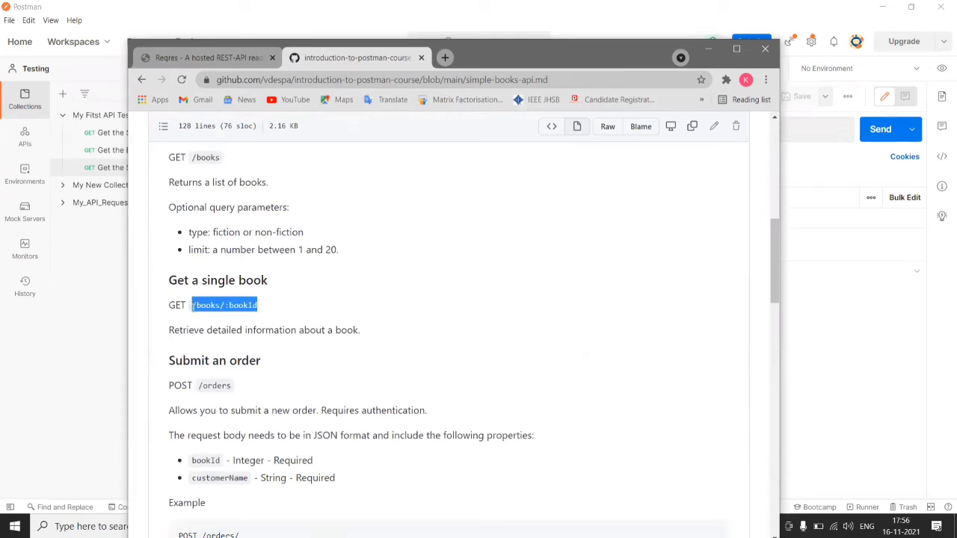
Return to Postman, replace the Get the Single Book URL's path with the copied /books/:bookId, and save the request.
click(708, 52)
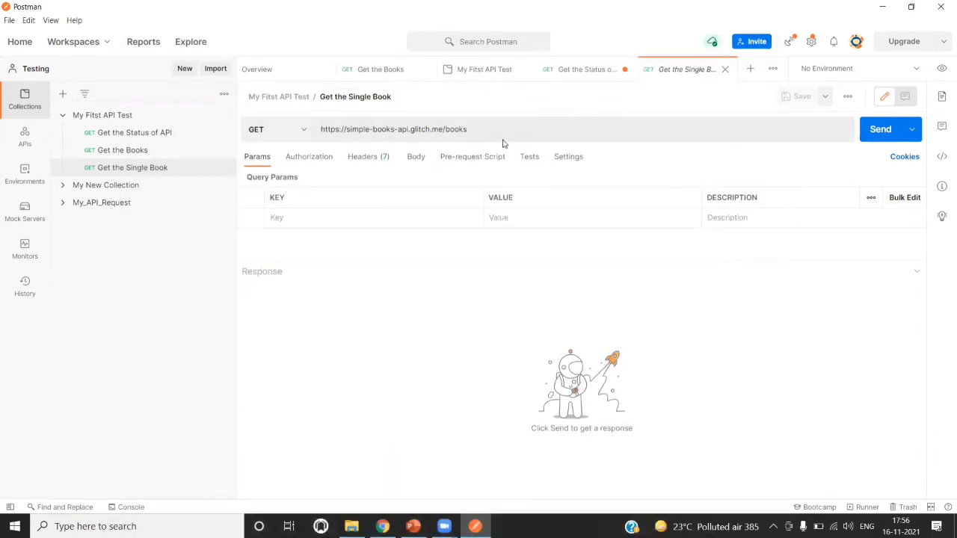
drag(480, 128, 444, 129)
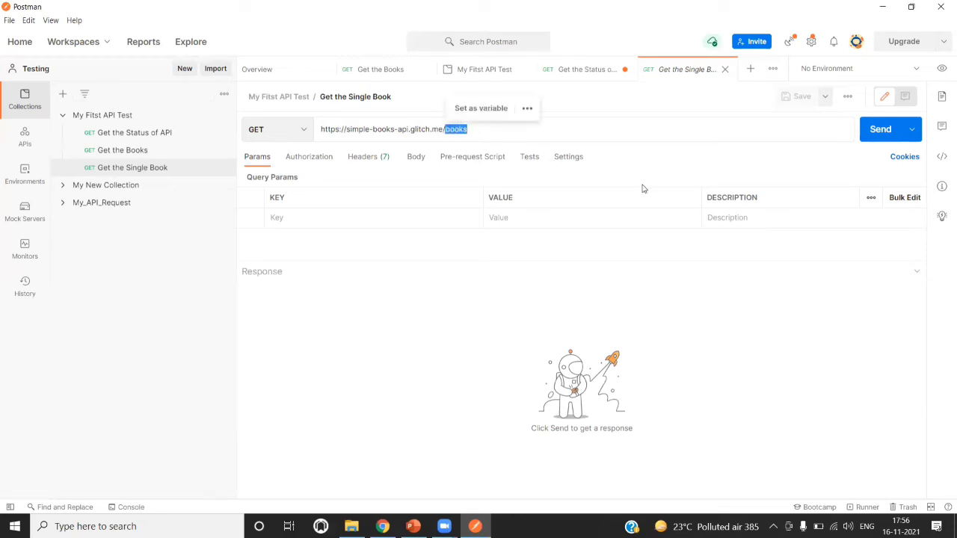
key(BackSpace)
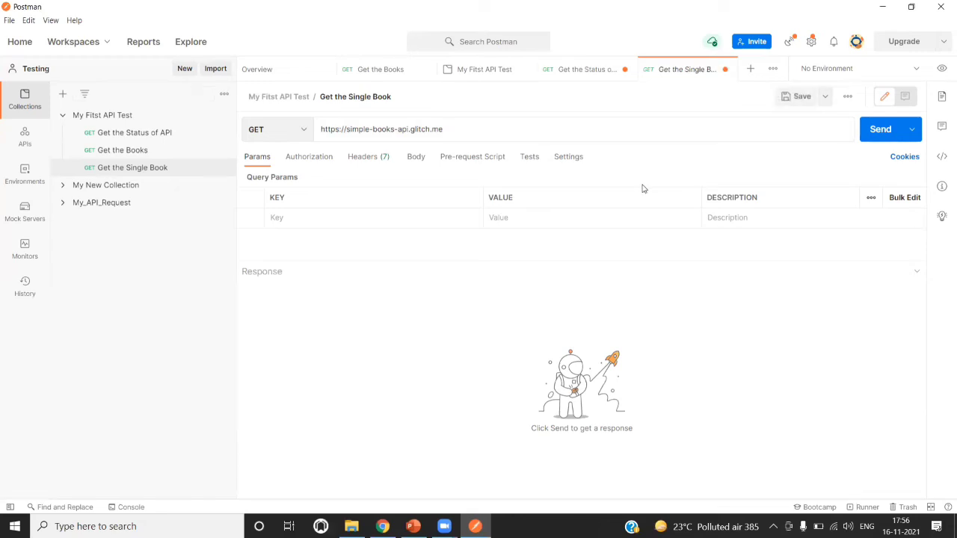
key(ctrl+v)
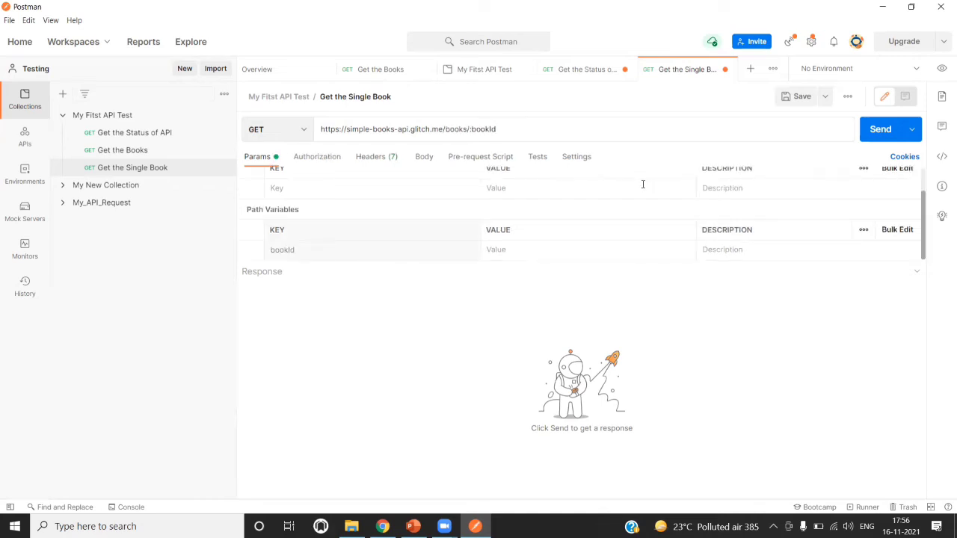
click(799, 96)
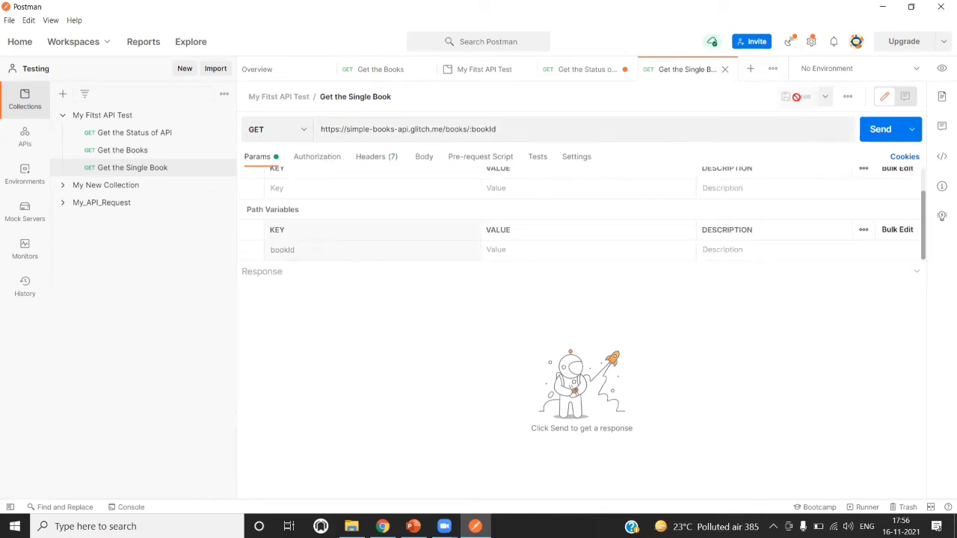
Send the Get the Single Book request without a bookId value and examine the response's status and error message.
click(882, 134)
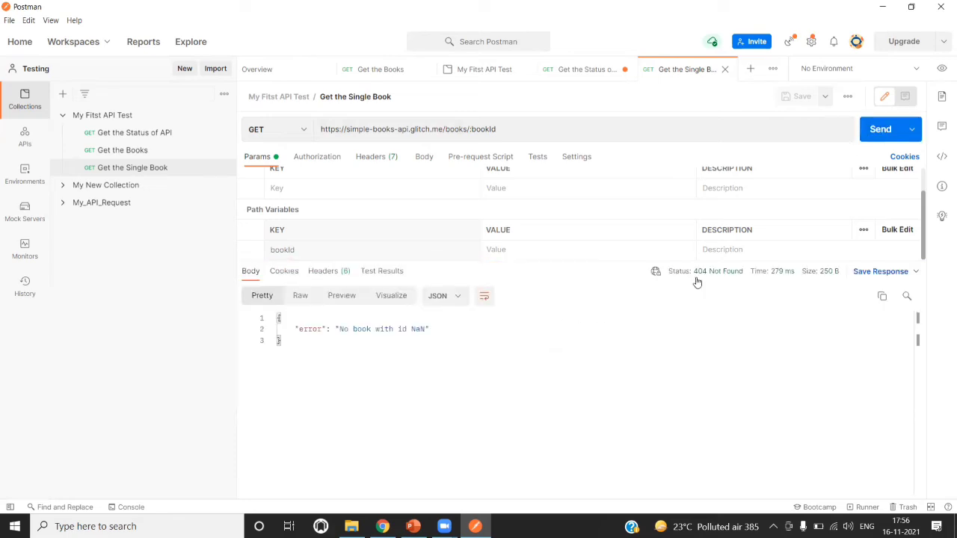
mouse_move(704, 275)
mouse_move(703, 275)
click(415, 331)
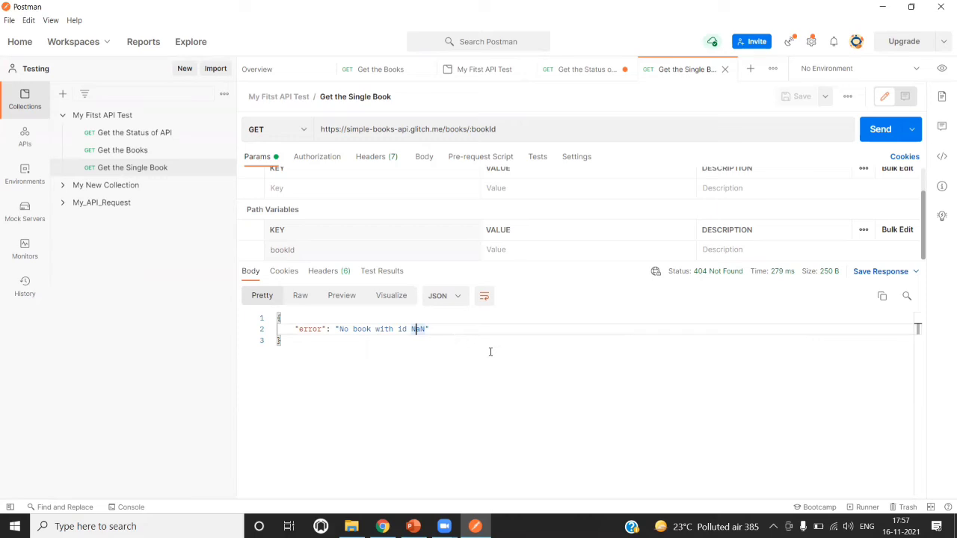
scroll(363, 241, up, 2)
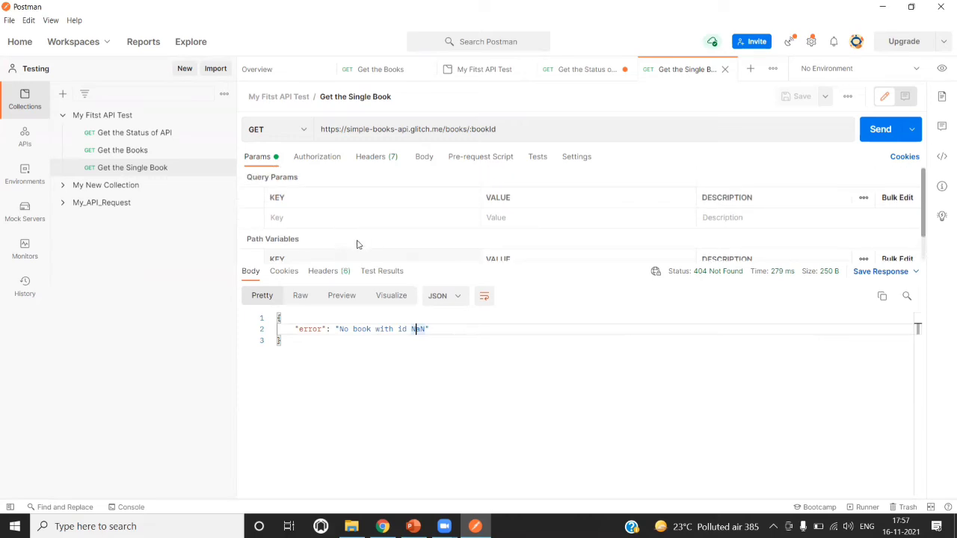
Check the book ids in the Get the Books response and return to the Get the Single Book request.
click(275, 217)
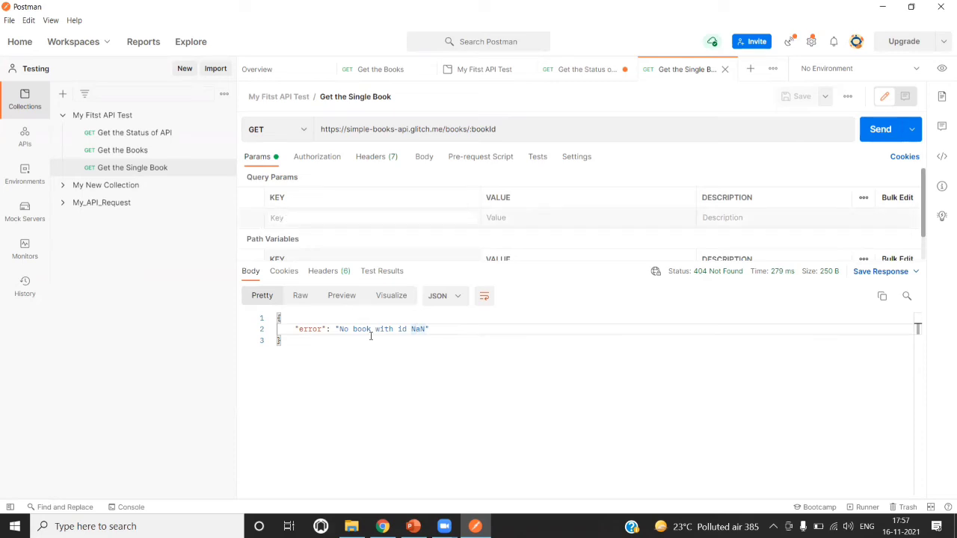
click(136, 150)
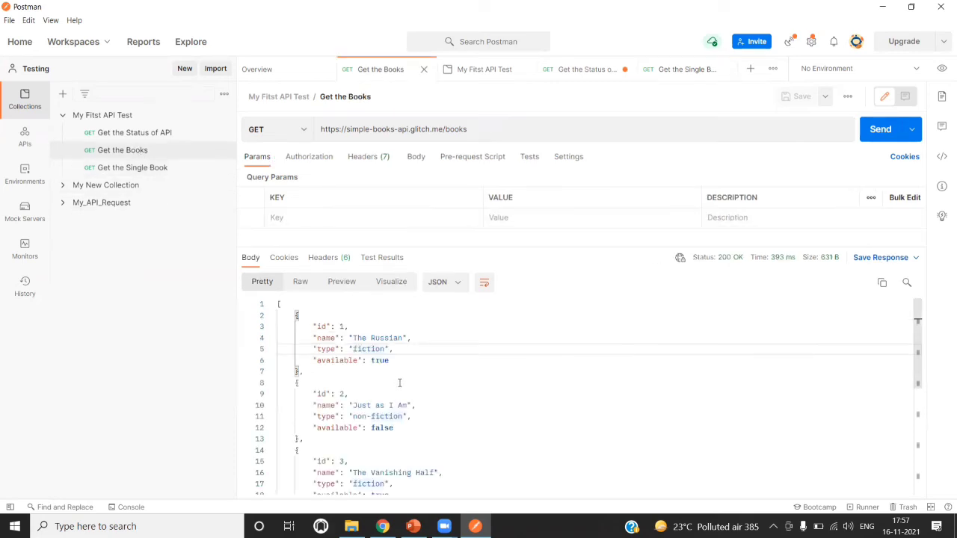
click(139, 167)
Add a query parameter id with the value 1 to the saved Get the Single Book request and send it.
click(312, 216)
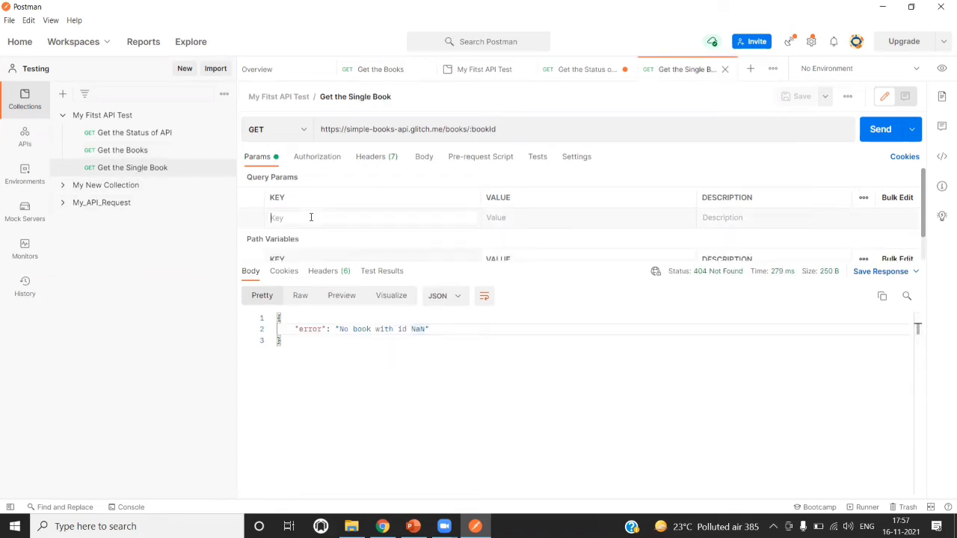
text(id)
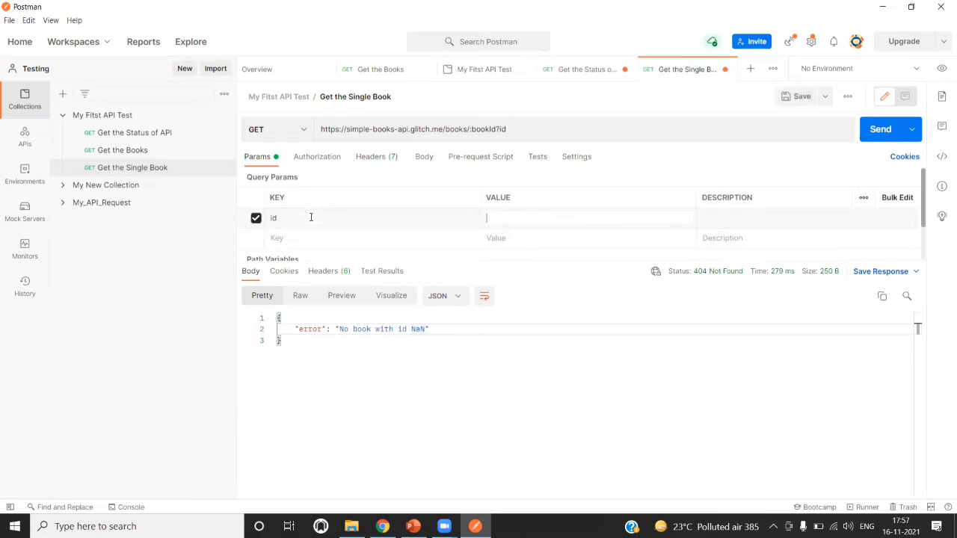
text(=1)
click(796, 97)
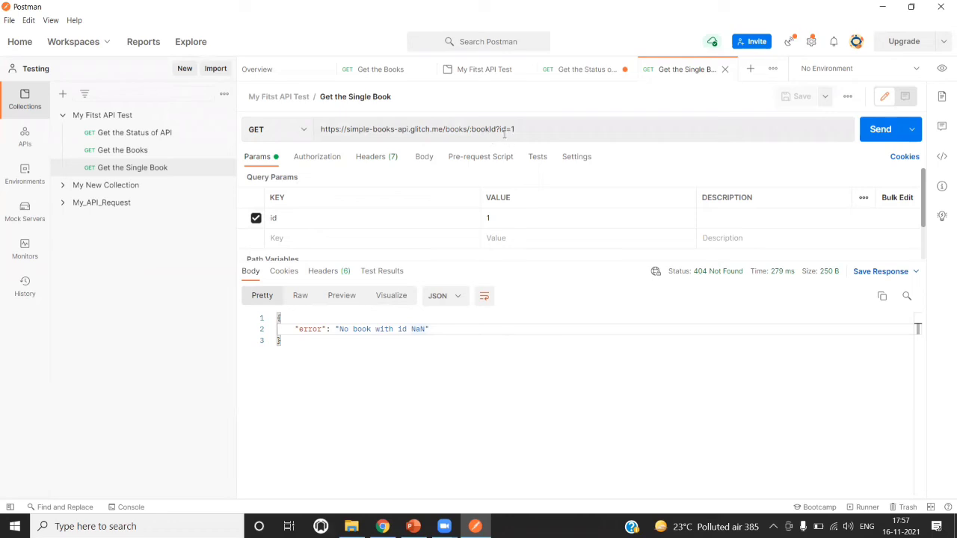
drag(500, 131, 515, 130)
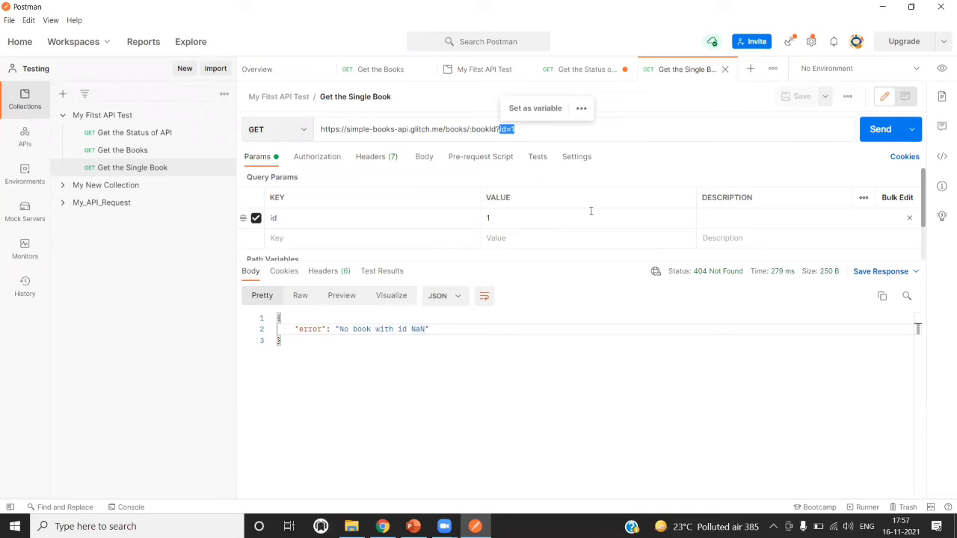
click(875, 132)
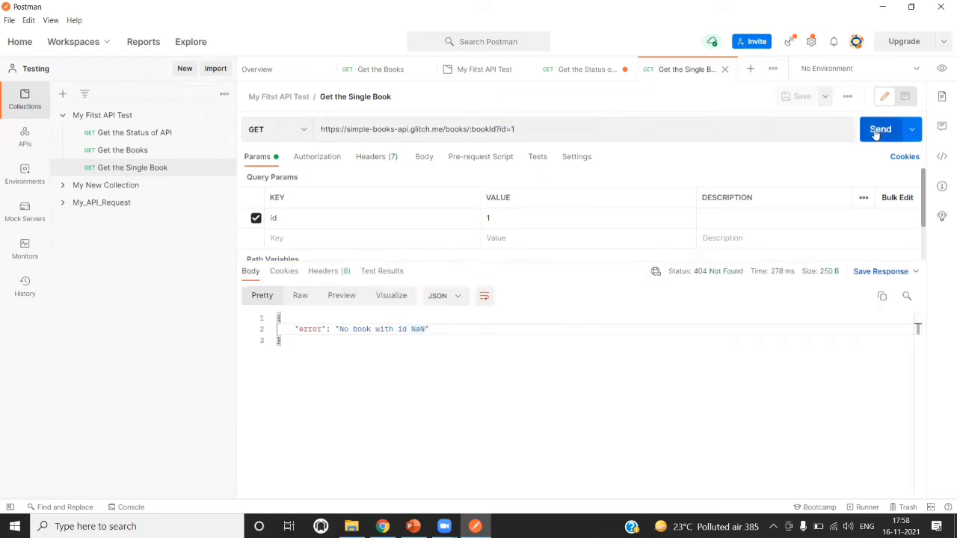